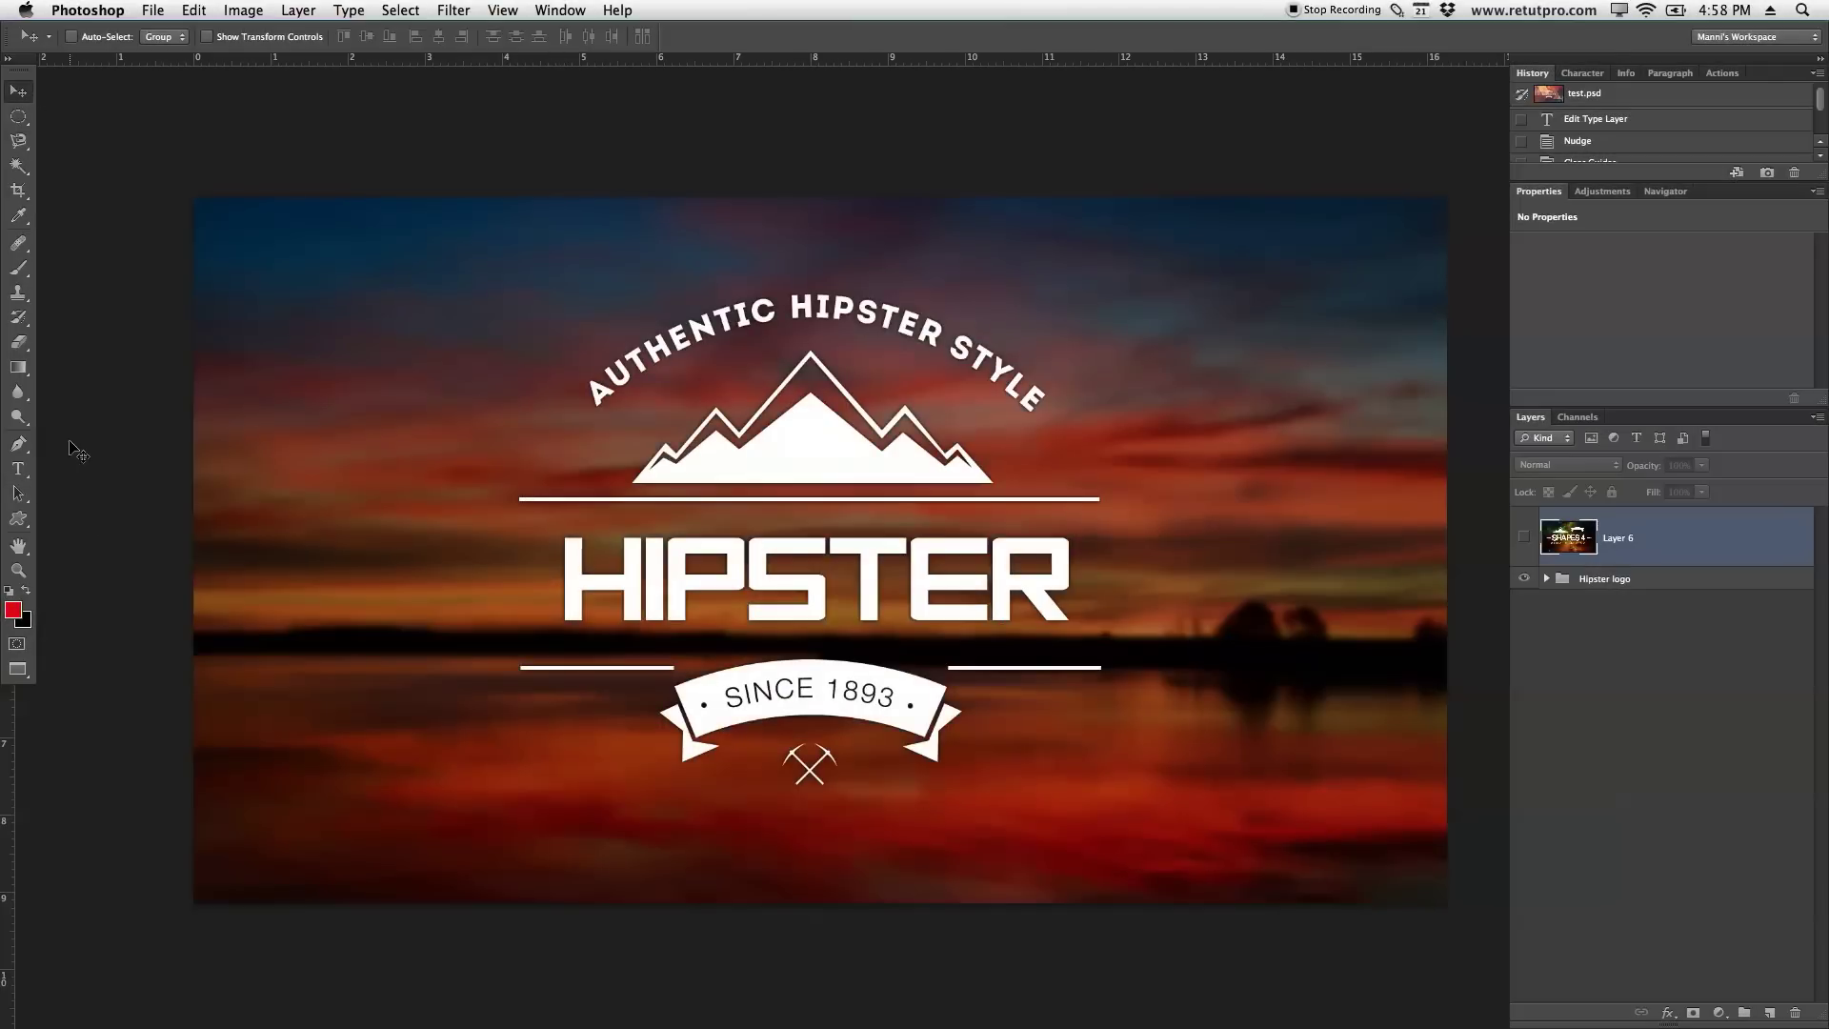
Zoom in closely on the SINCE 1893 ribbon banner and switch to the Pen tool
key(z)
drag(873, 671, 964, 571)
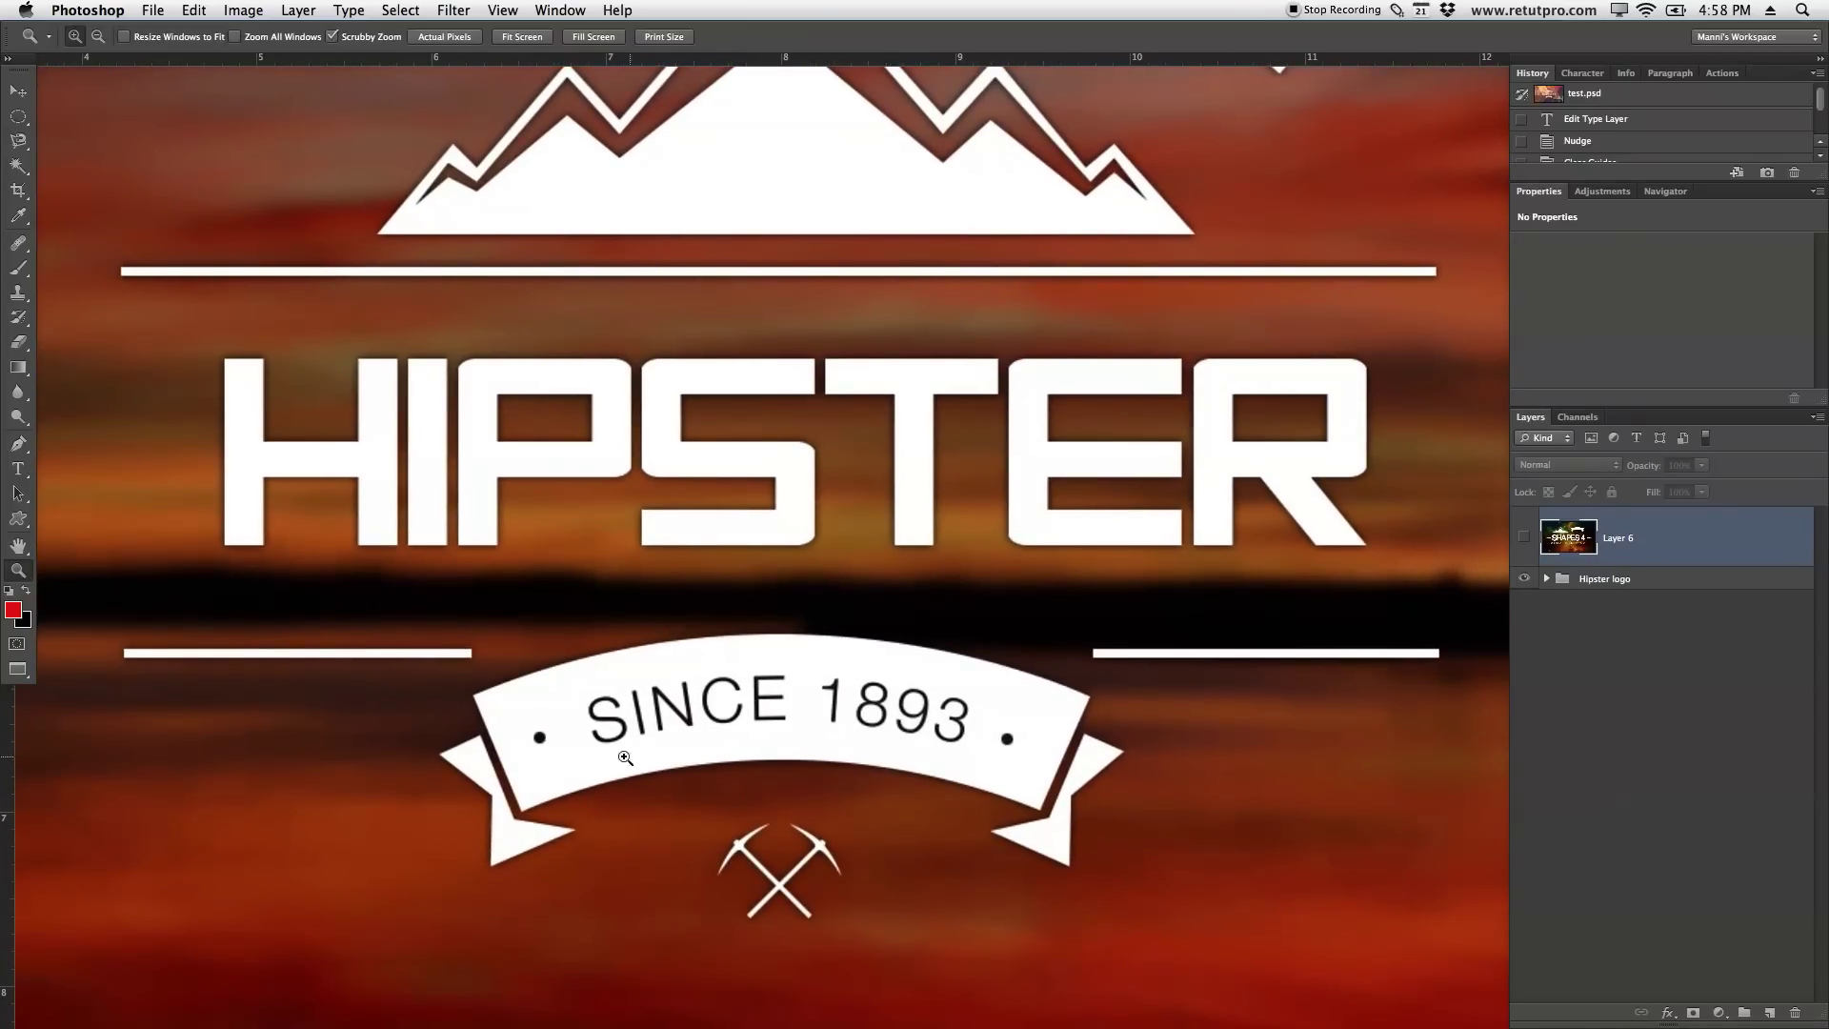
drag(574, 731, 629, 729)
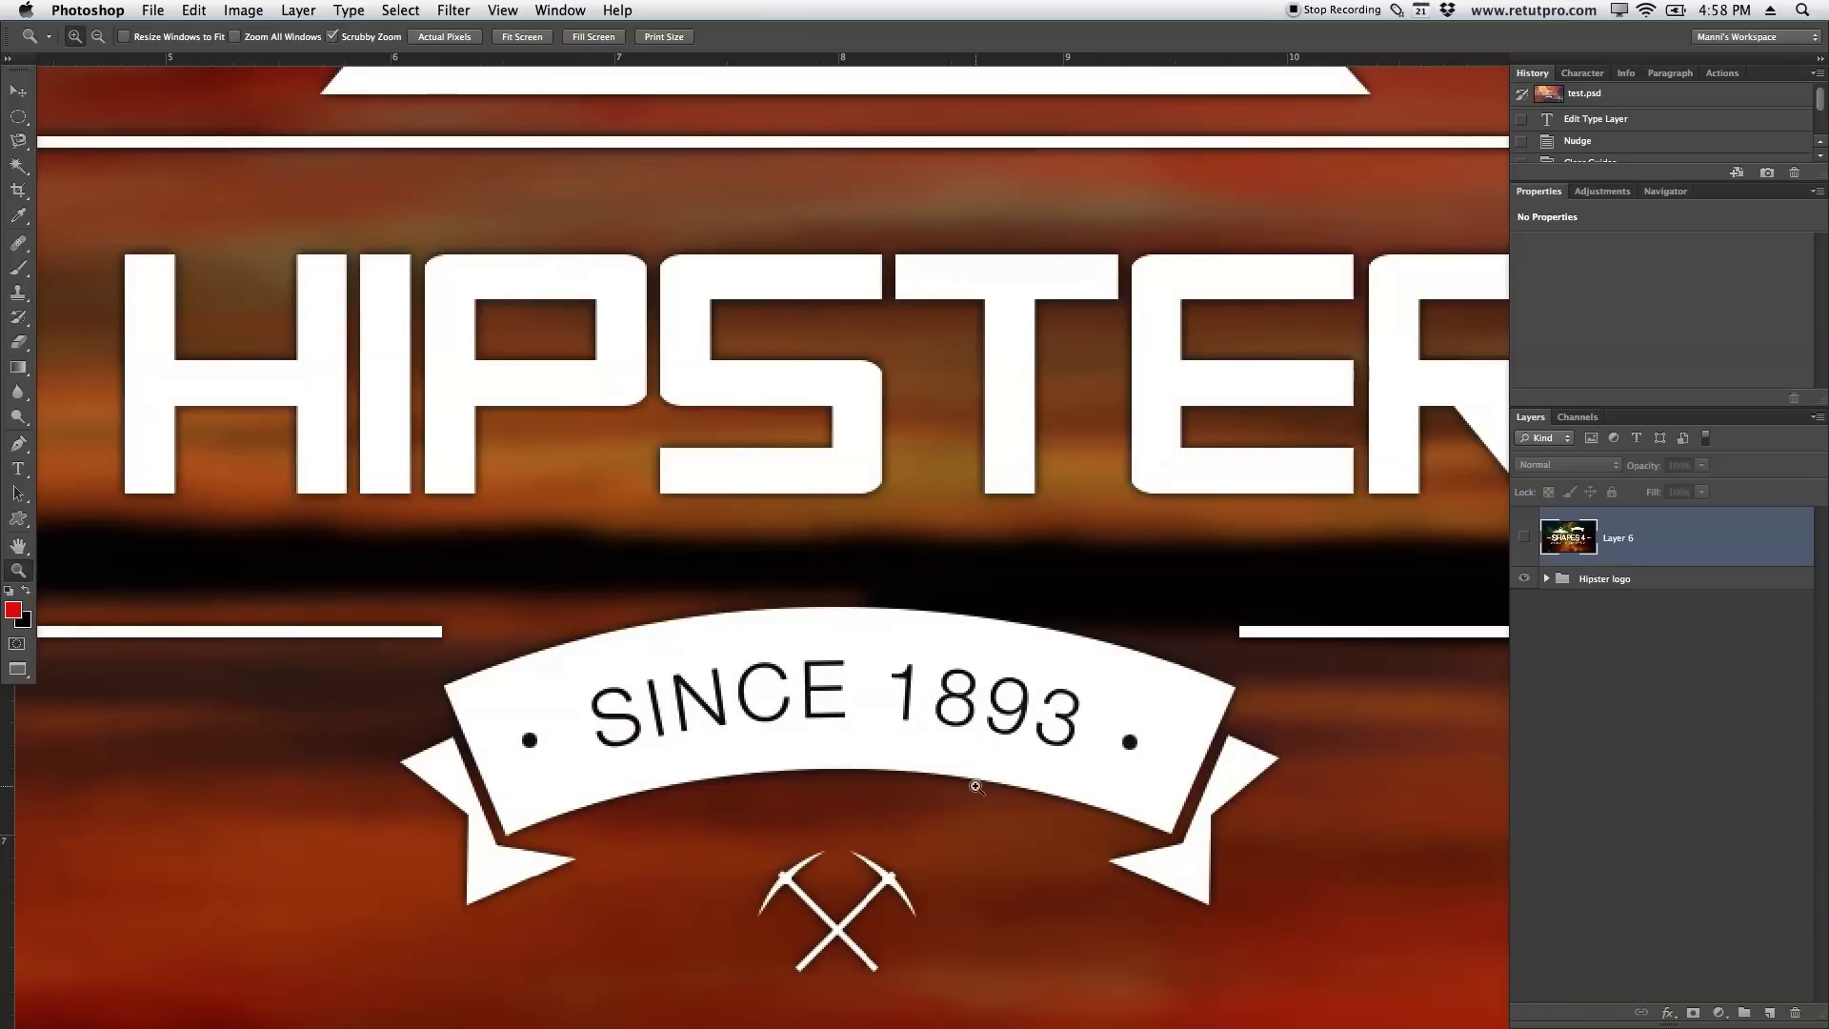
drag(975, 780, 918, 655)
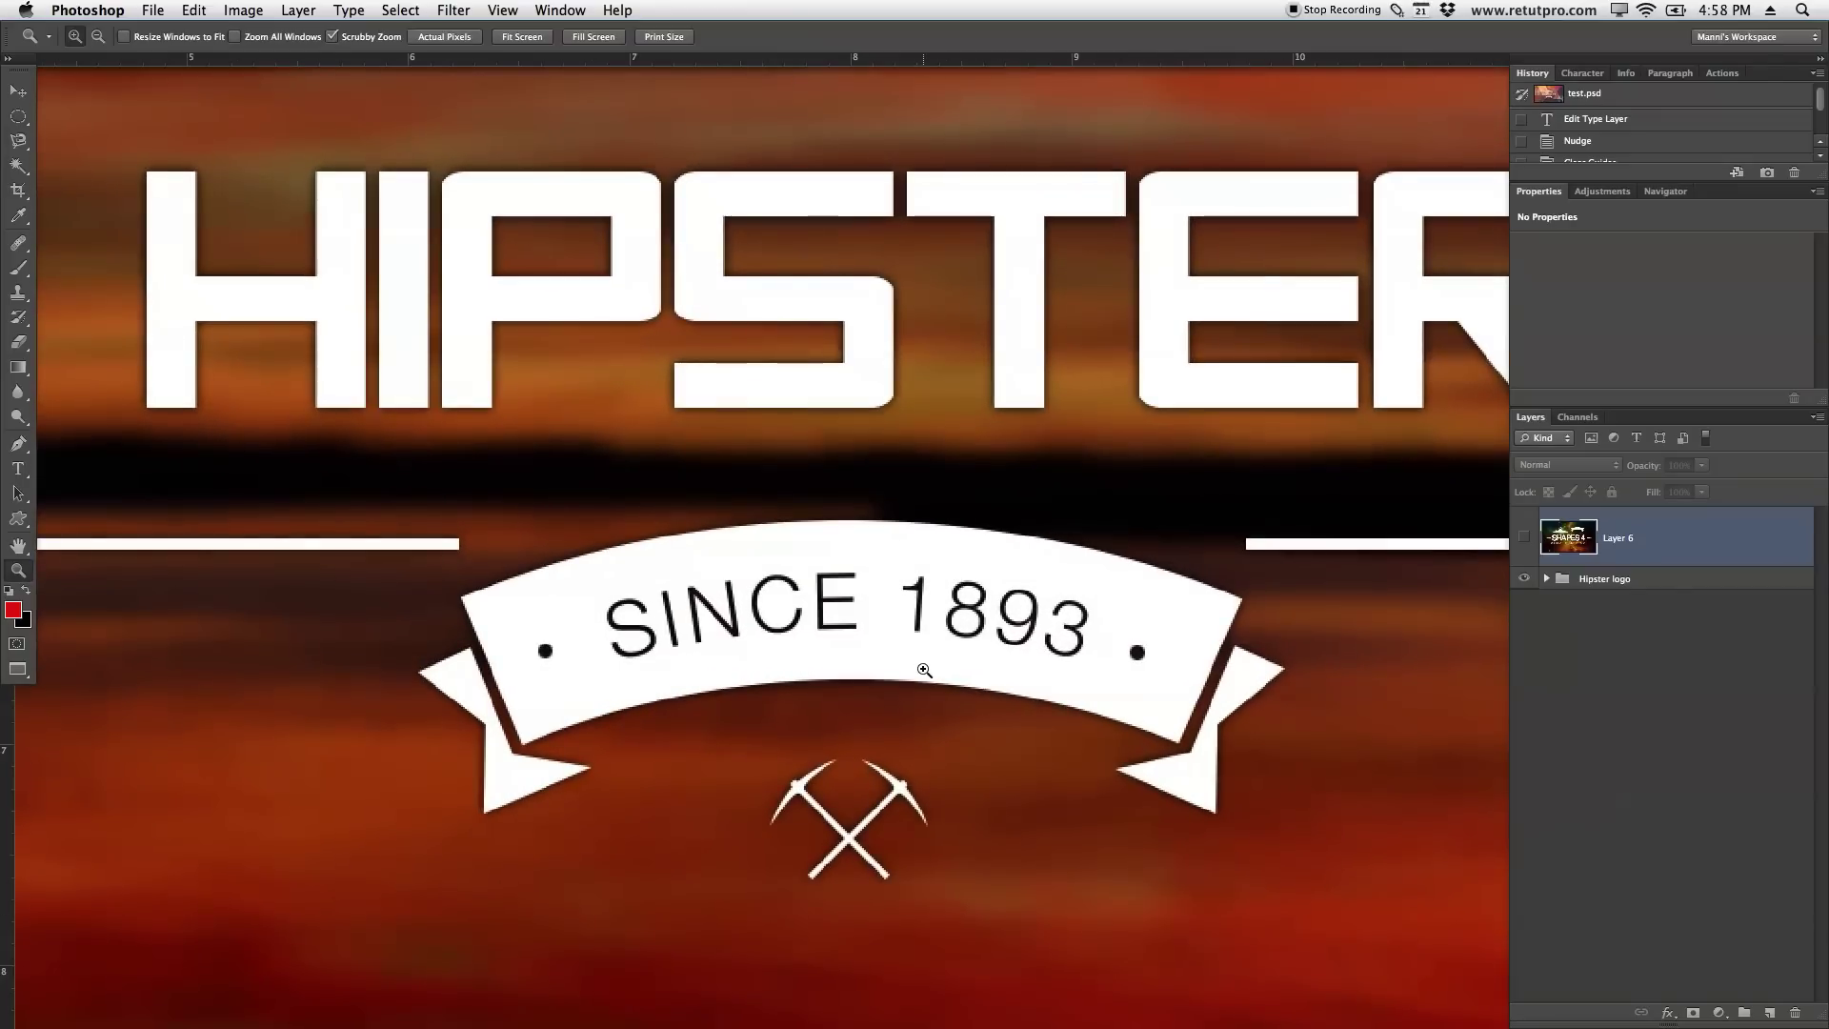
key(p)
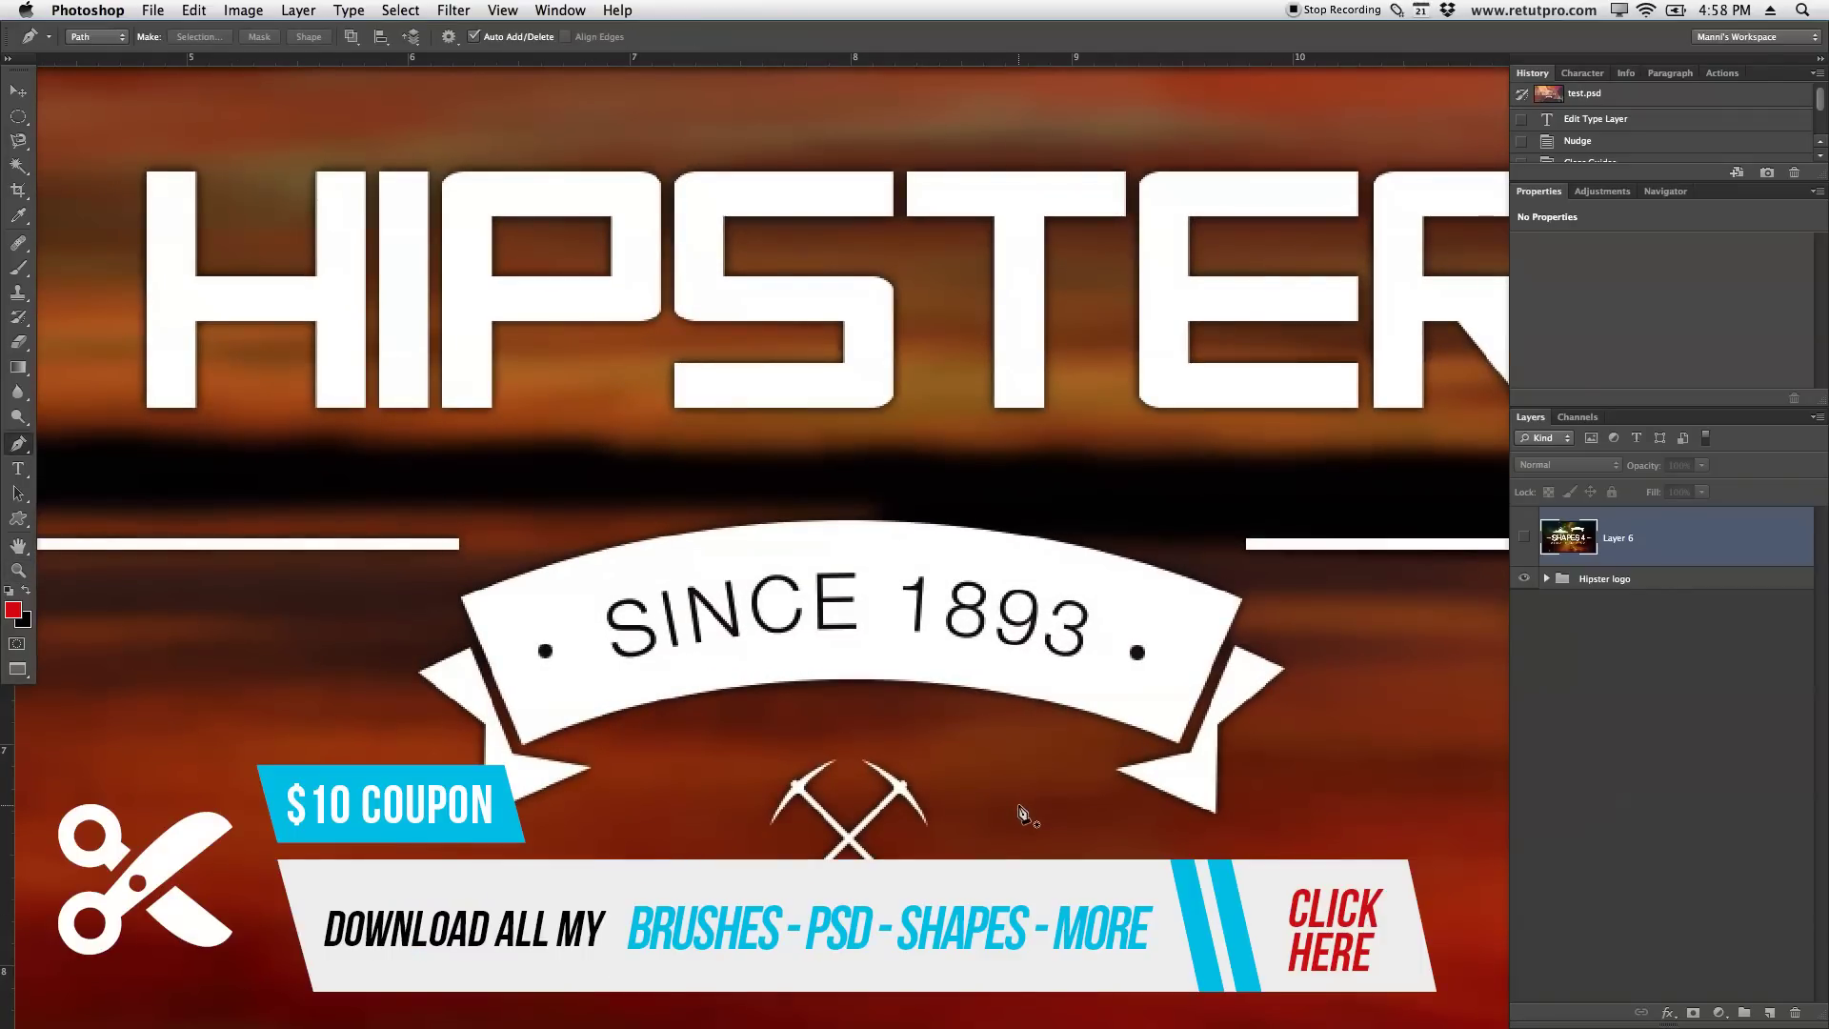
click(1018, 810)
Create and select a new Layer 7 above Layer 6, then cancel View > New Guide
click(1769, 1012)
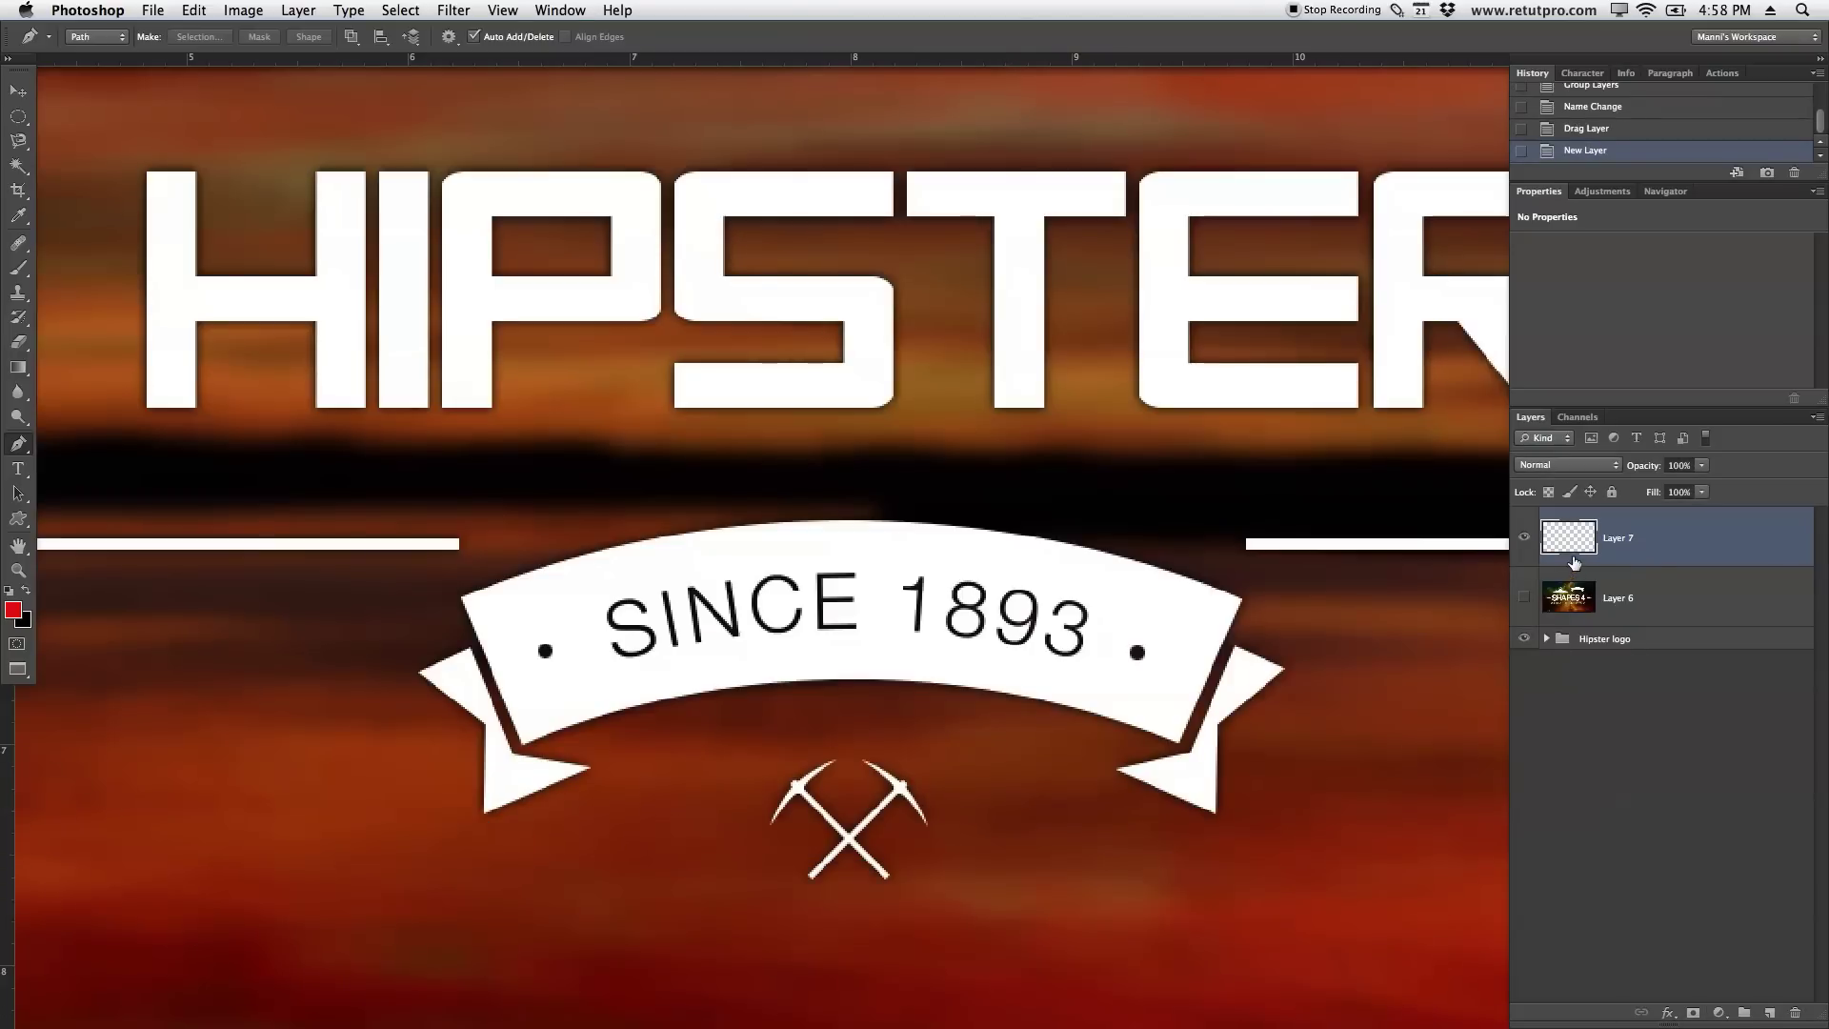
click(1575, 563)
click(505, 11)
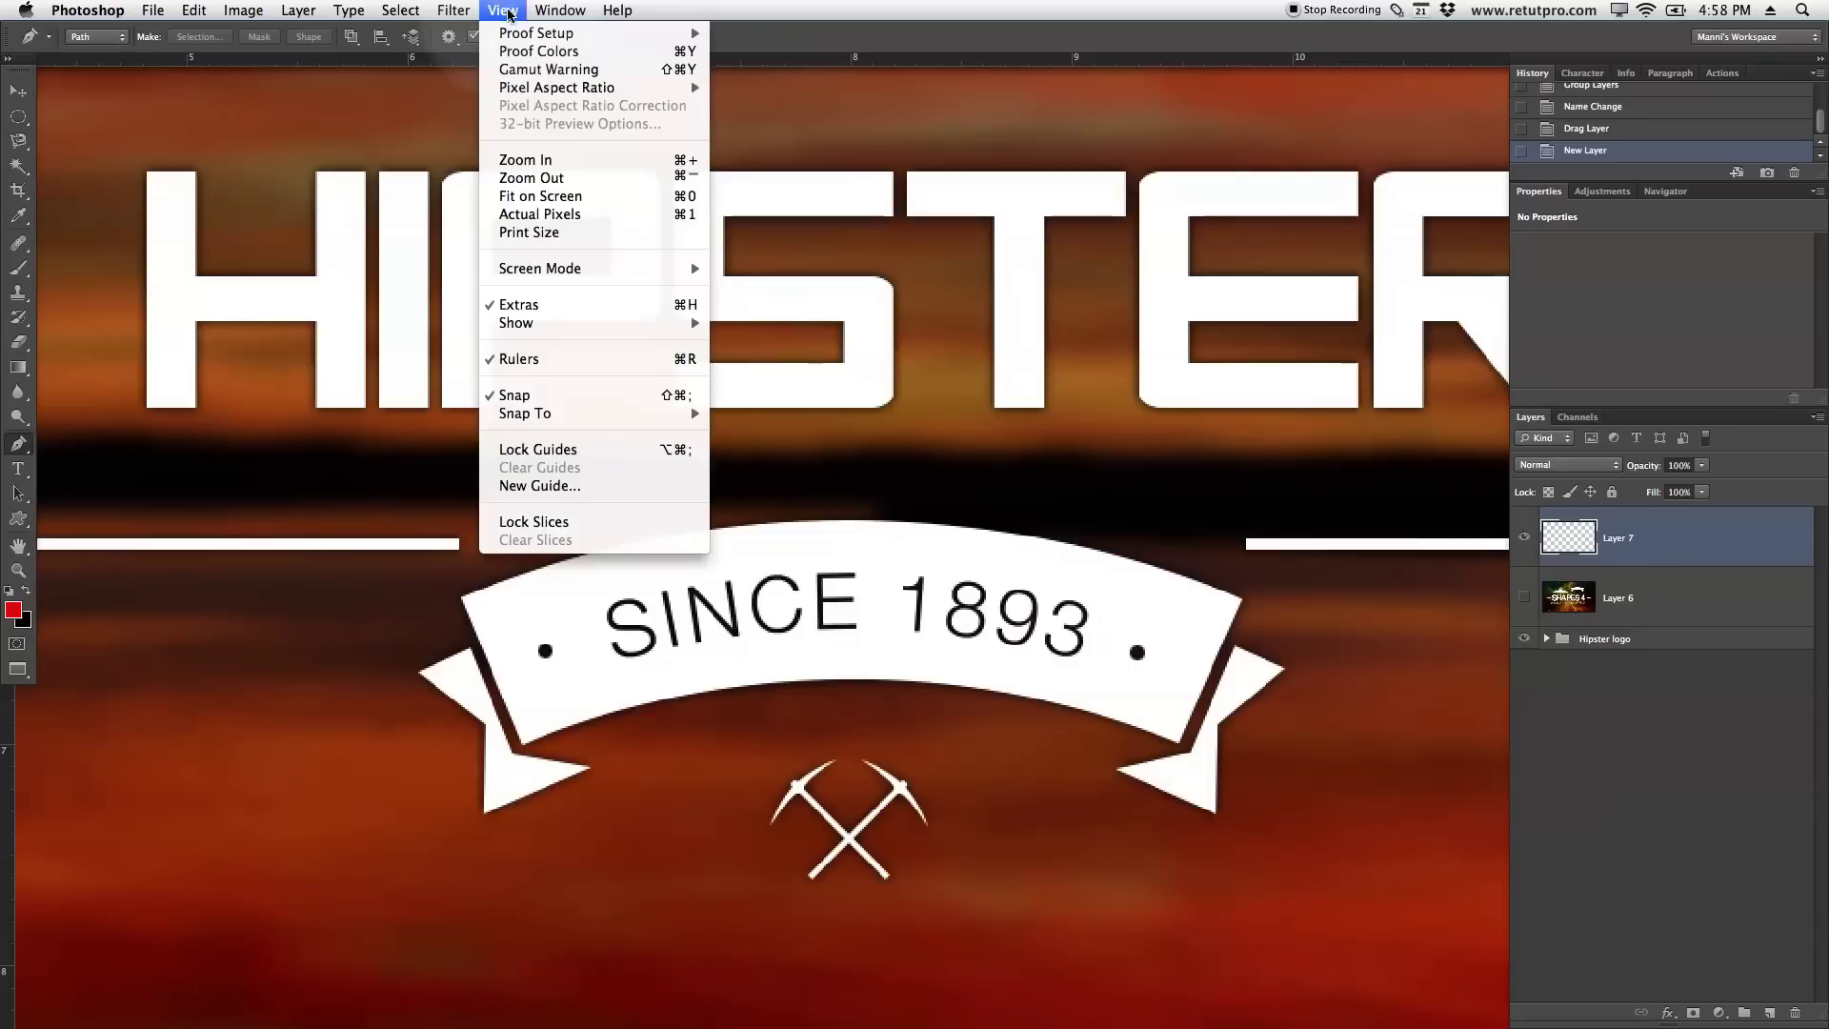
click(568, 487)
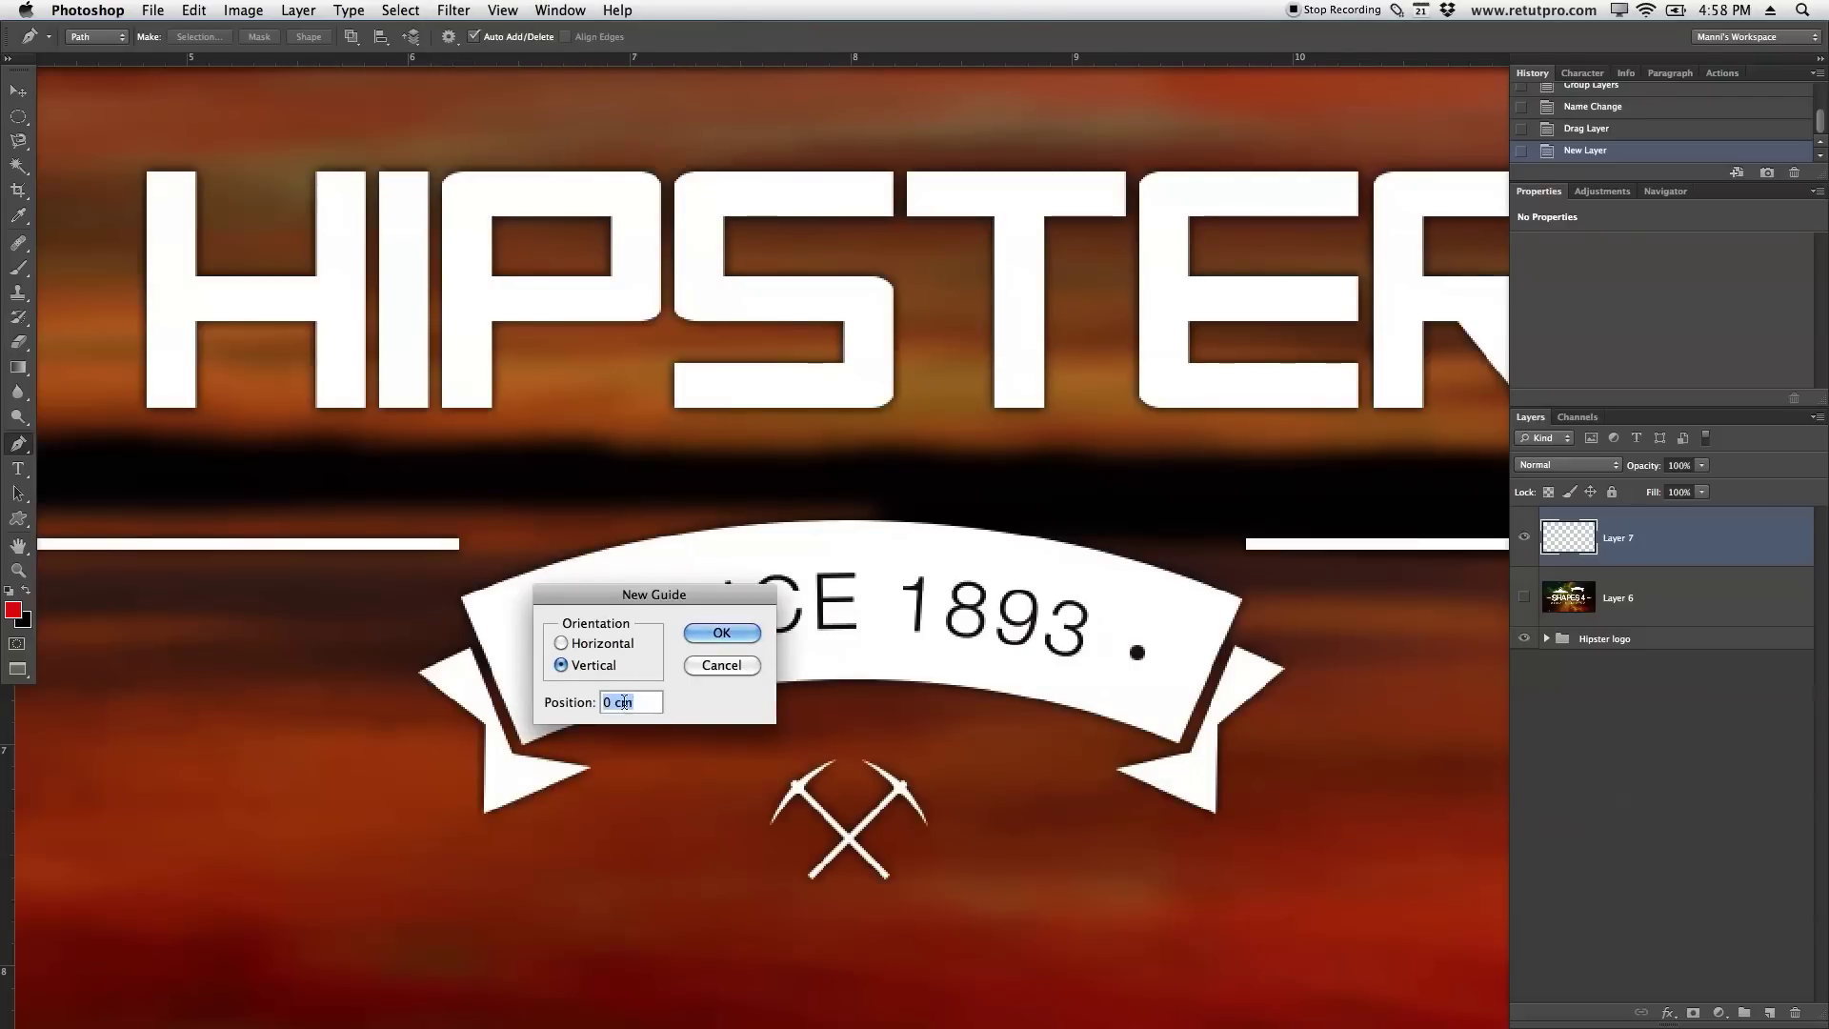
click(706, 666)
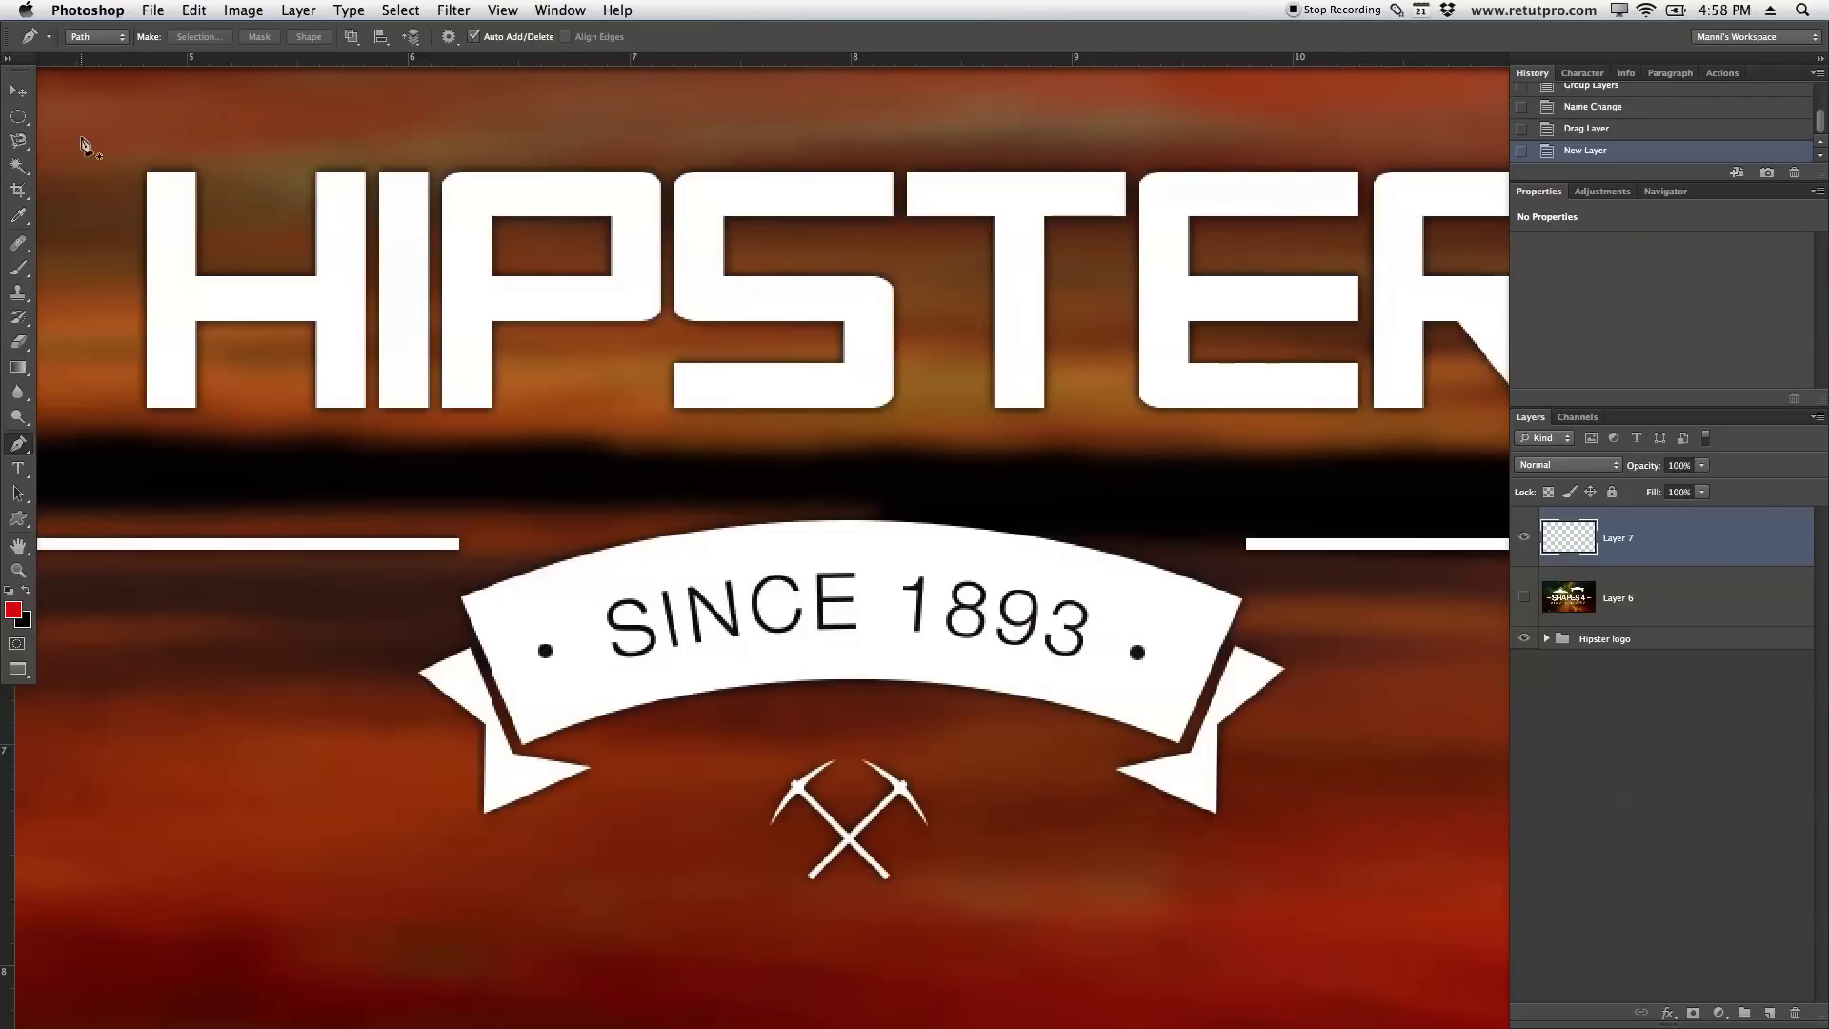
Place a horizontal guide at the banner's top edge, then drag it off again
click(18, 91)
drag(316, 63, 385, 598)
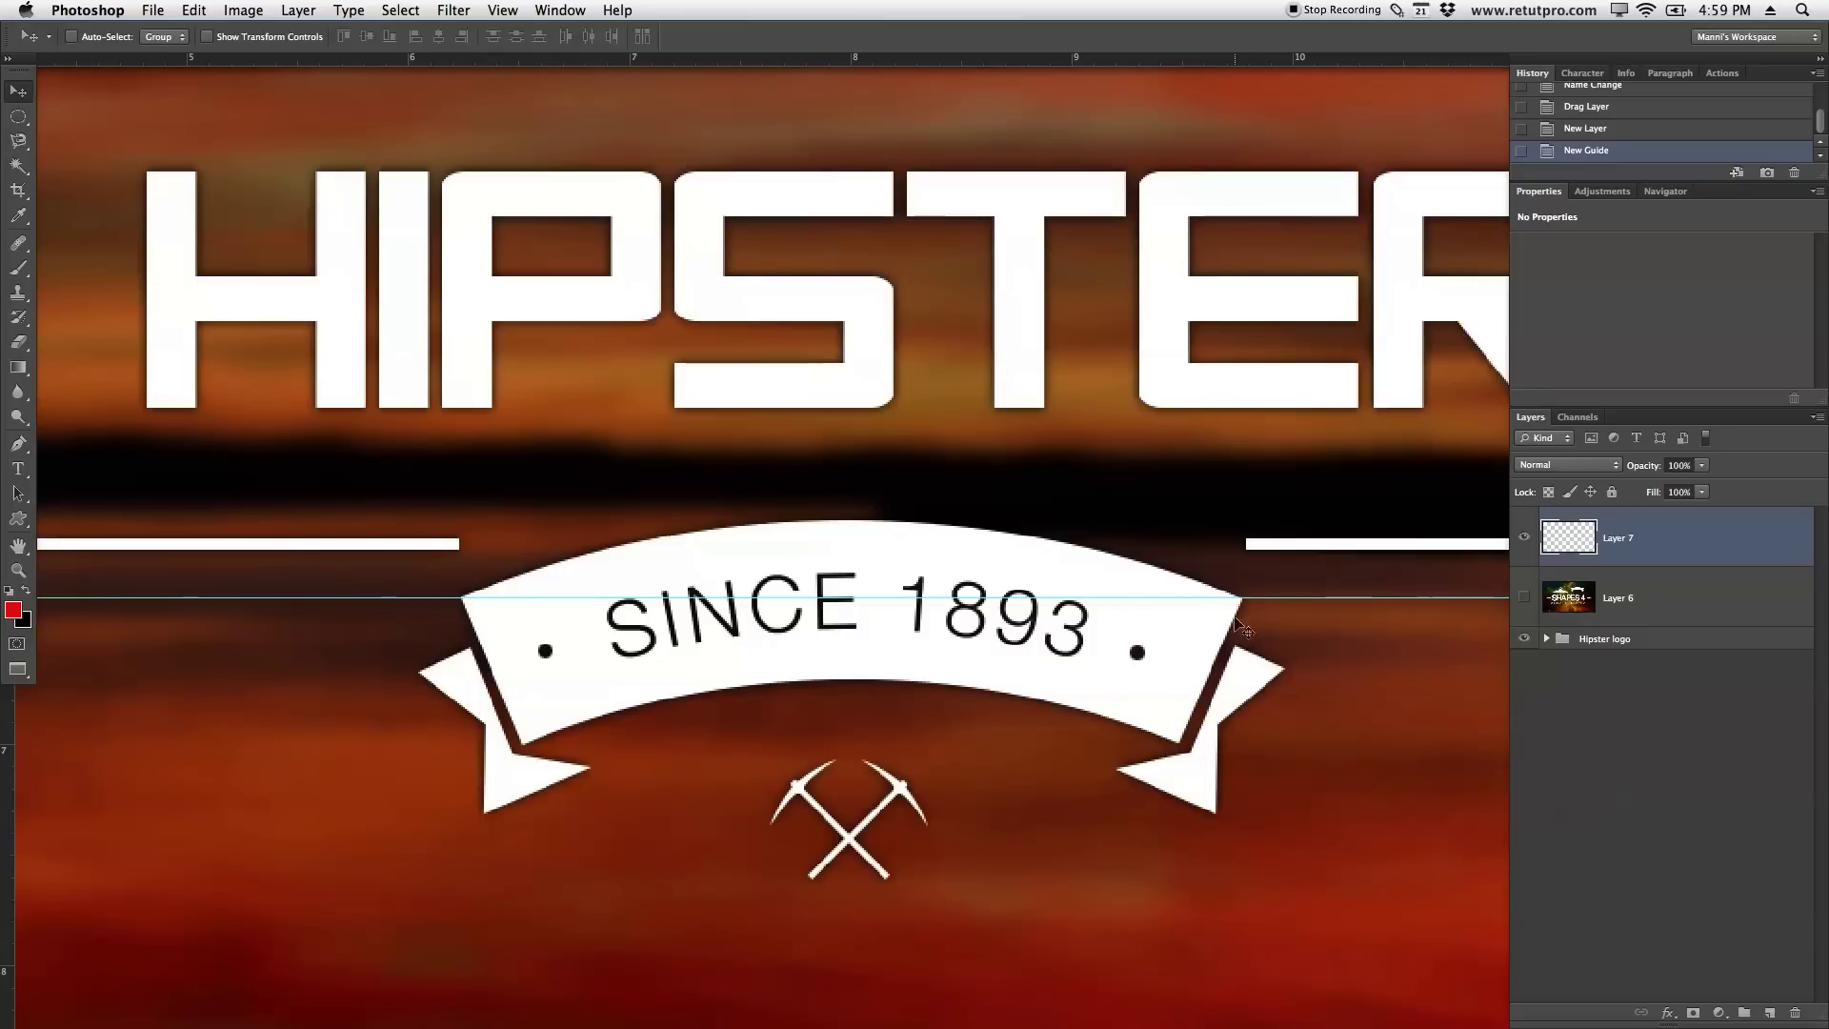
drag(1253, 596, 900, 59)
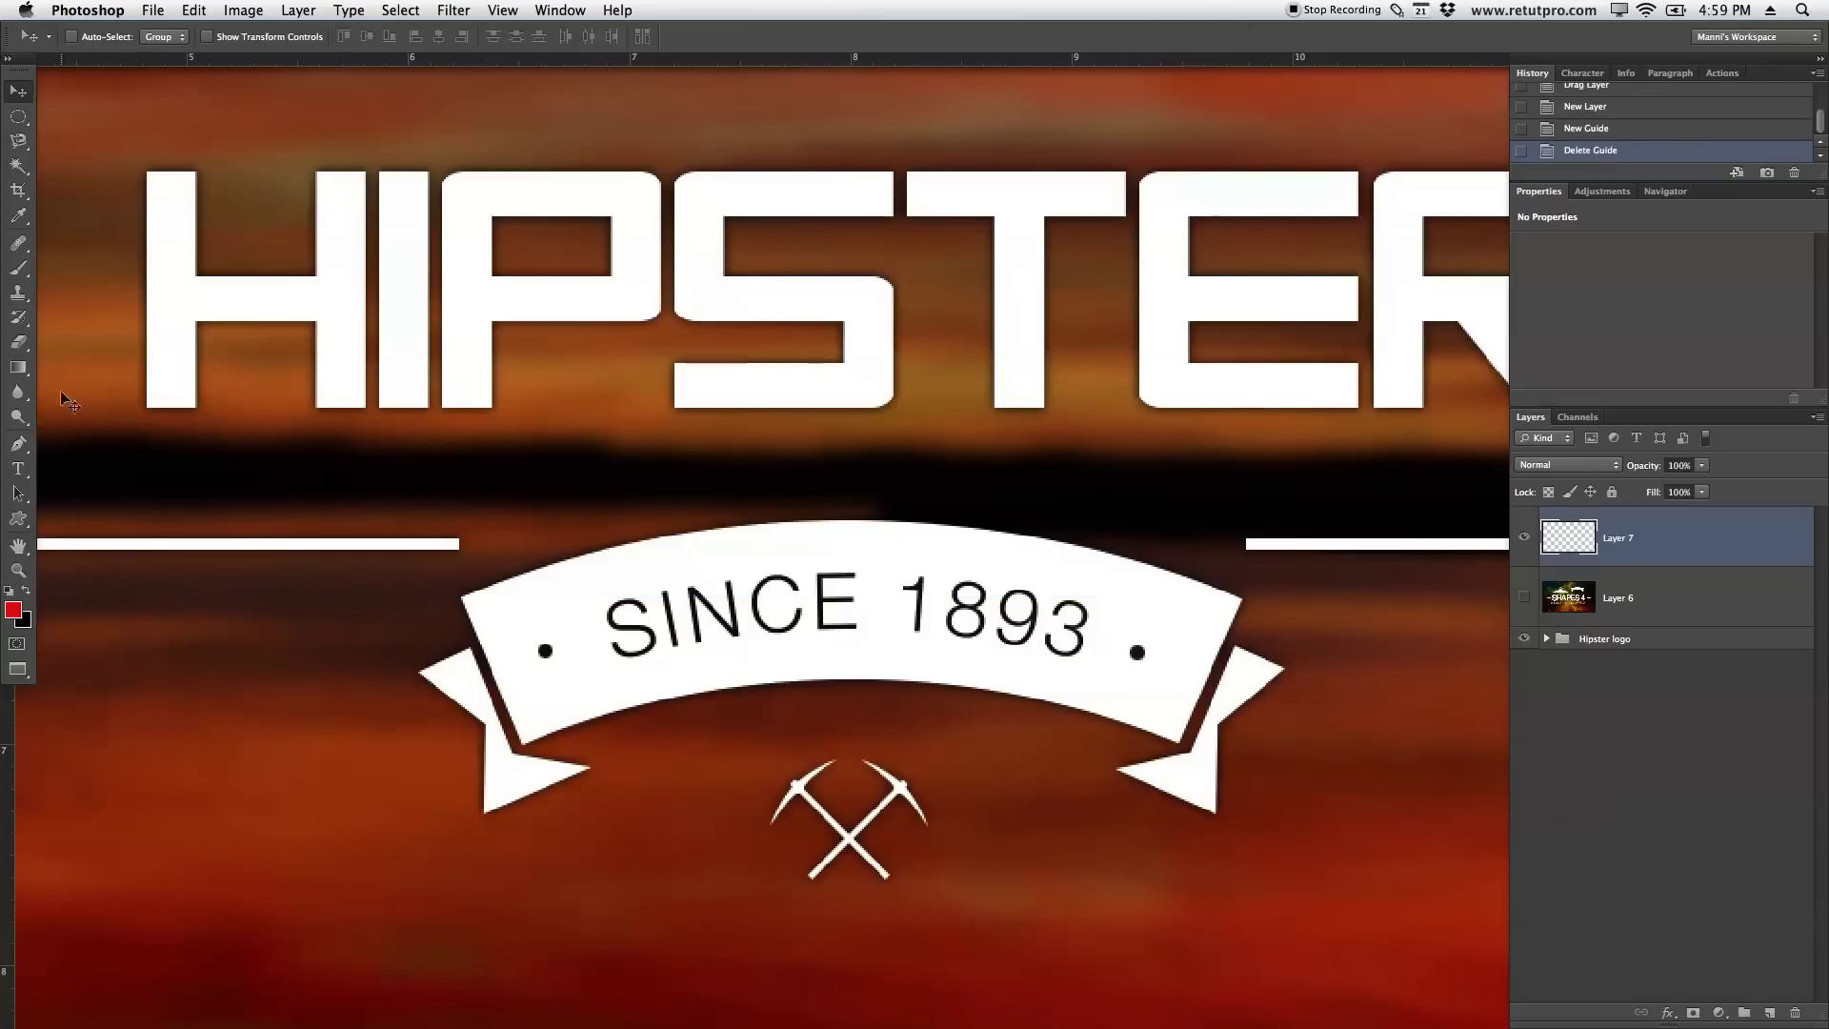
click(18, 443)
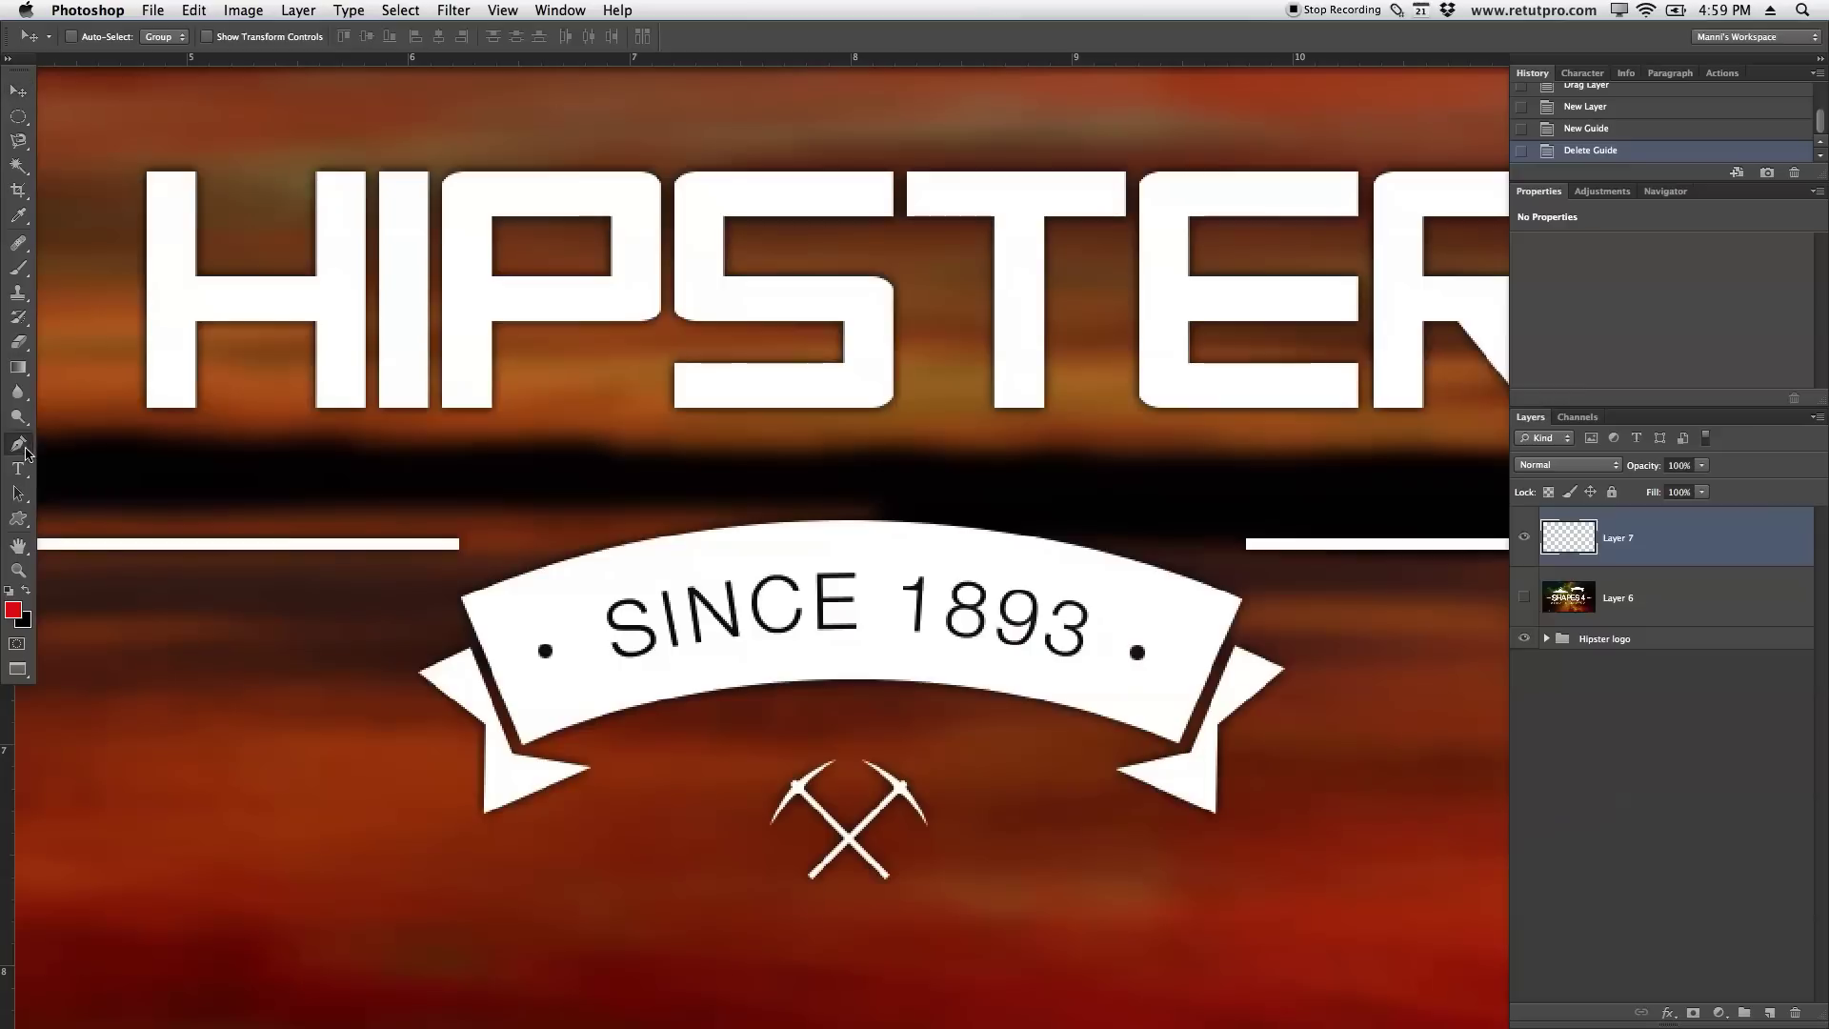
Trace the banner body with curved anchors and close the path with a curved top edge
click(461, 598)
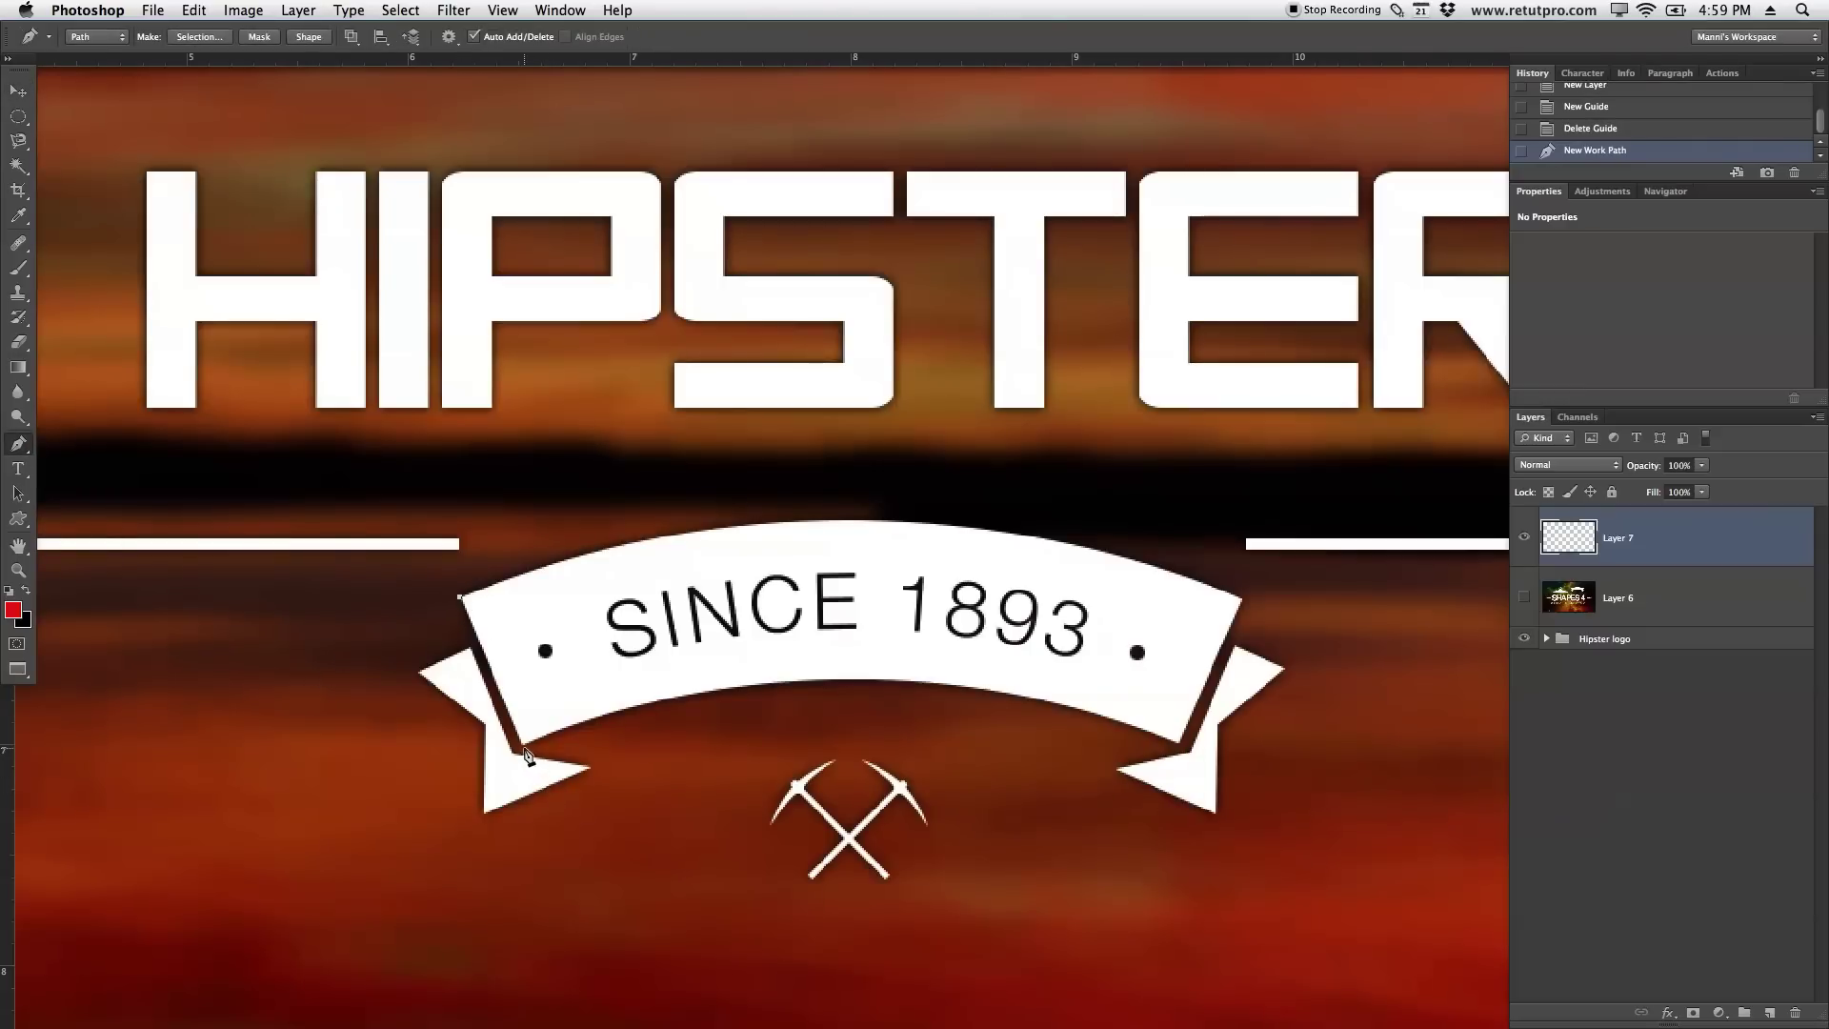
click(1180, 747)
drag(1180, 749, 1529, 894)
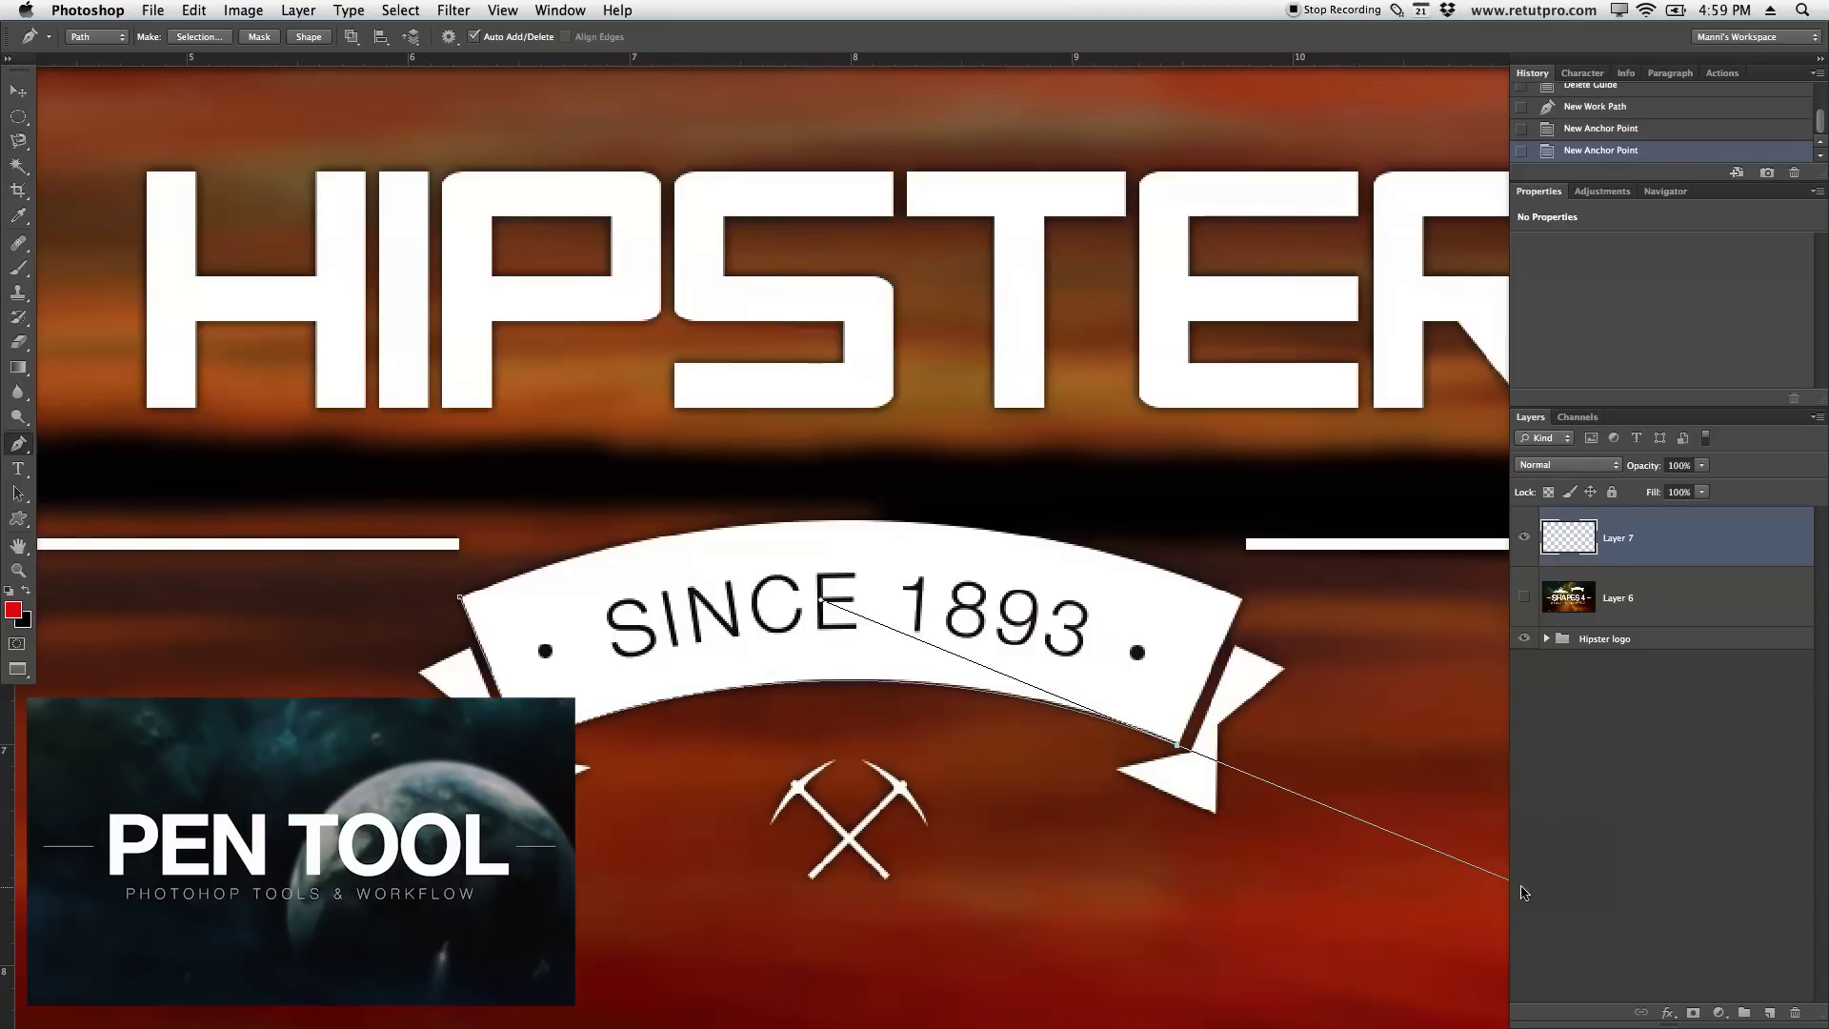
drag(1410, 855, 1291, 828)
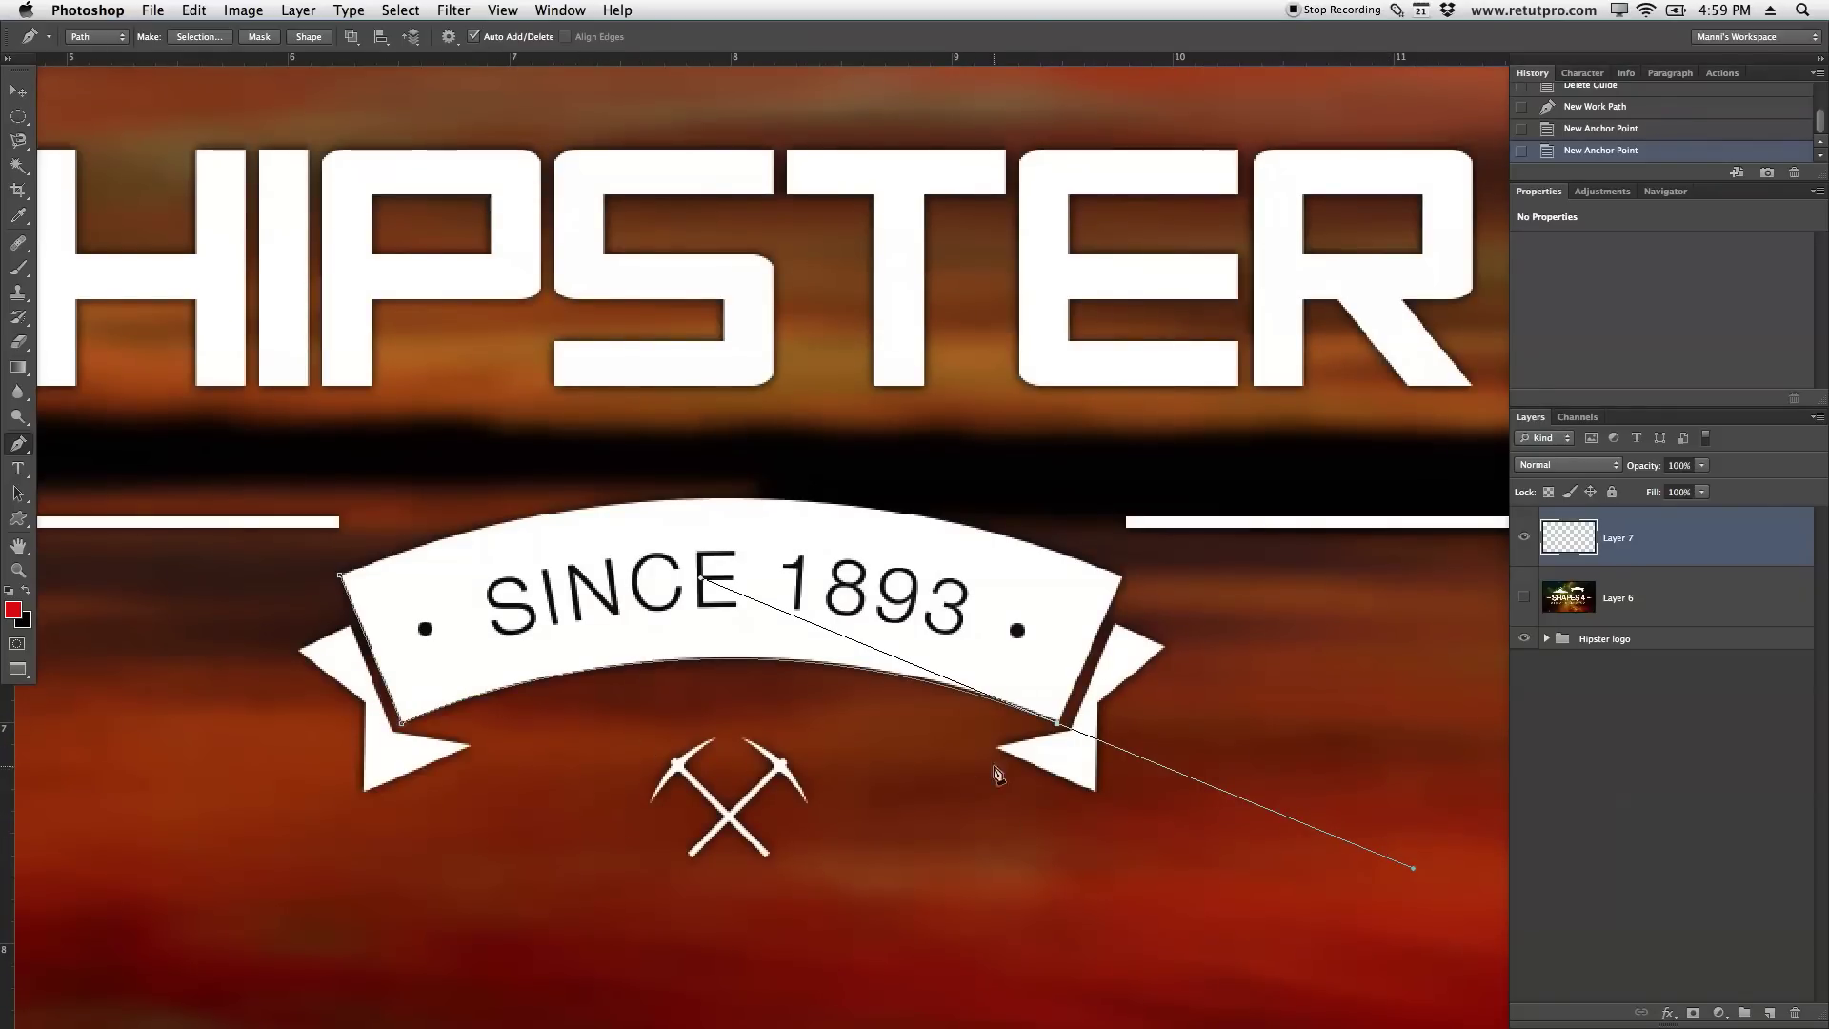
drag(1413, 868, 1073, 699)
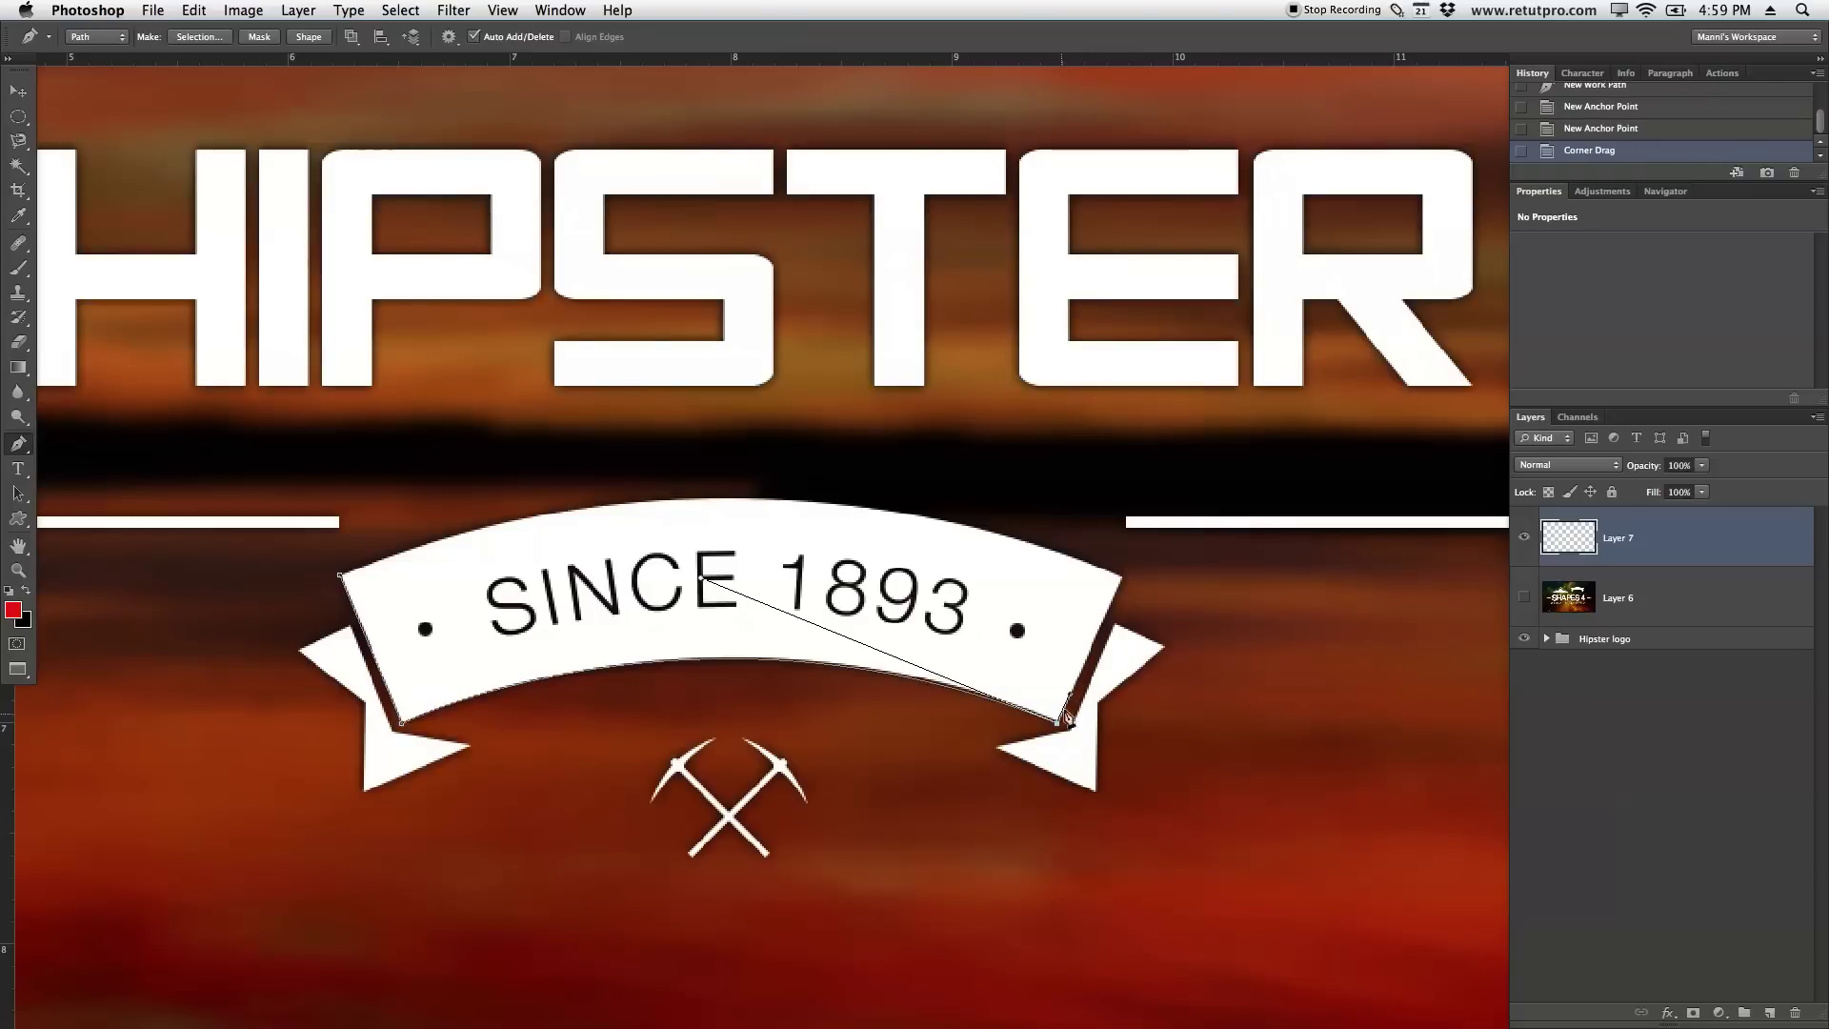
click(1120, 577)
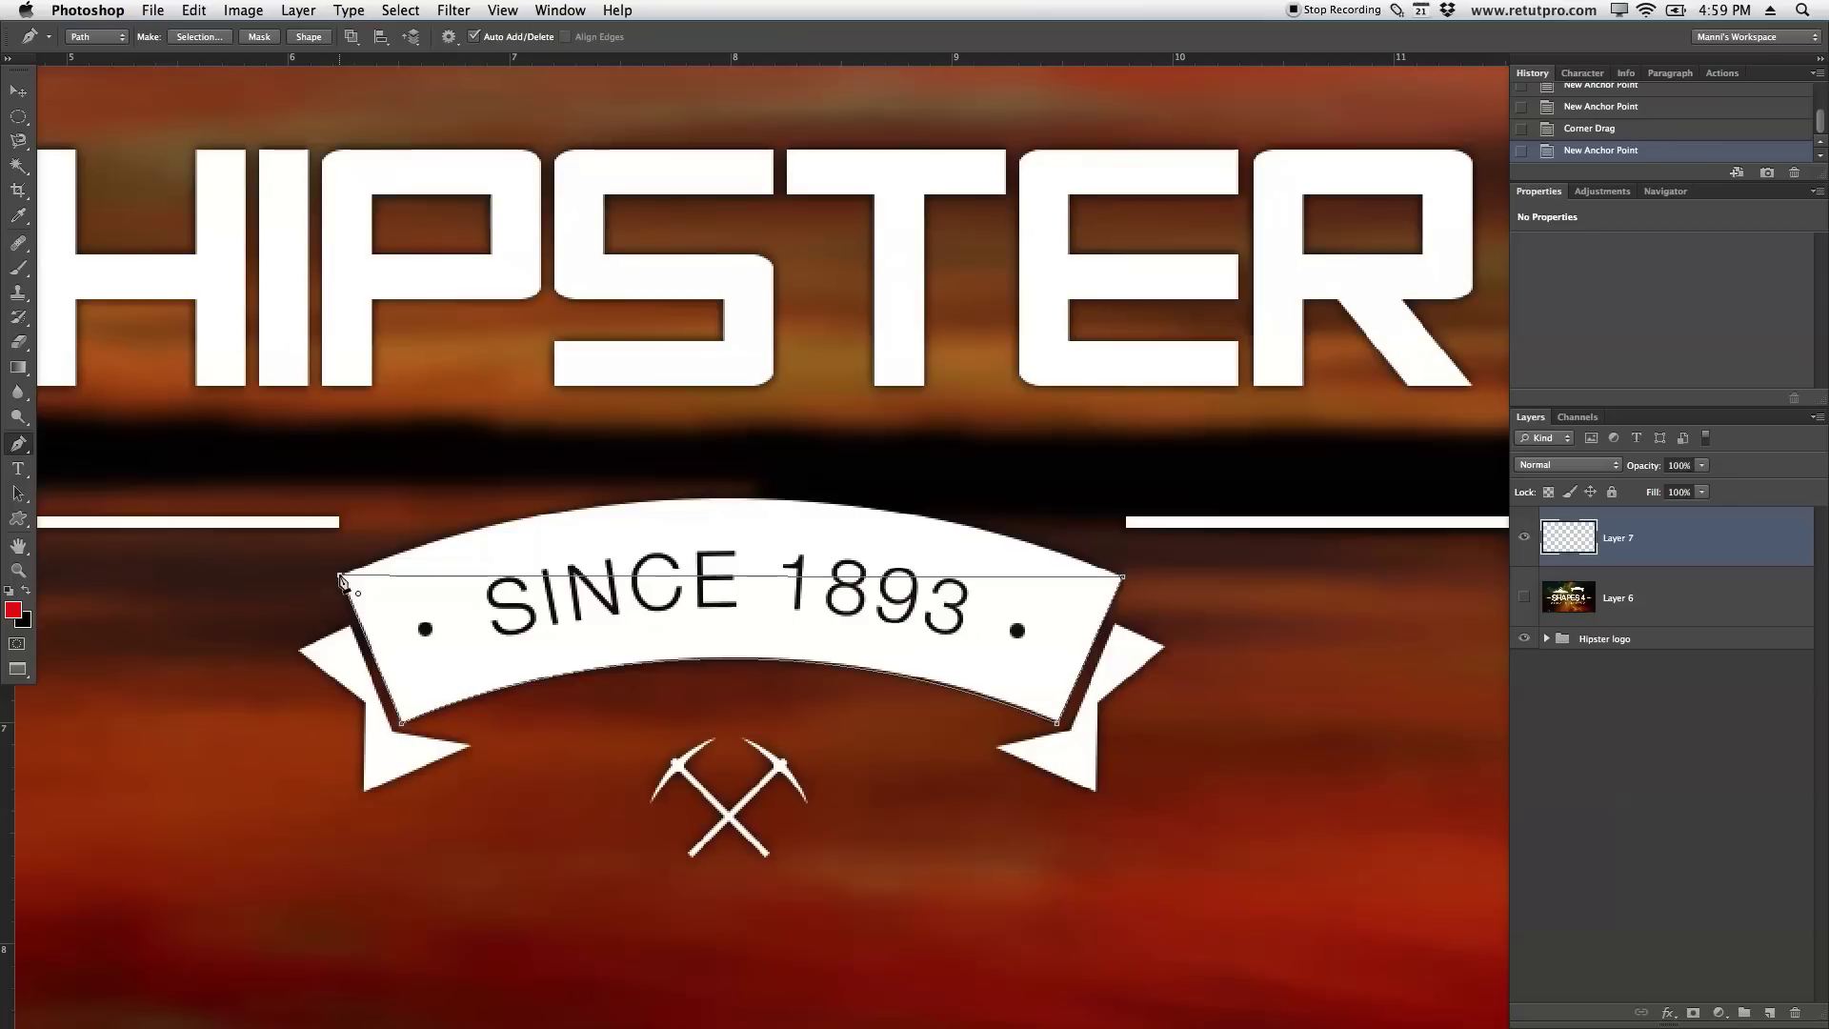
drag(325, 578, 73, 751)
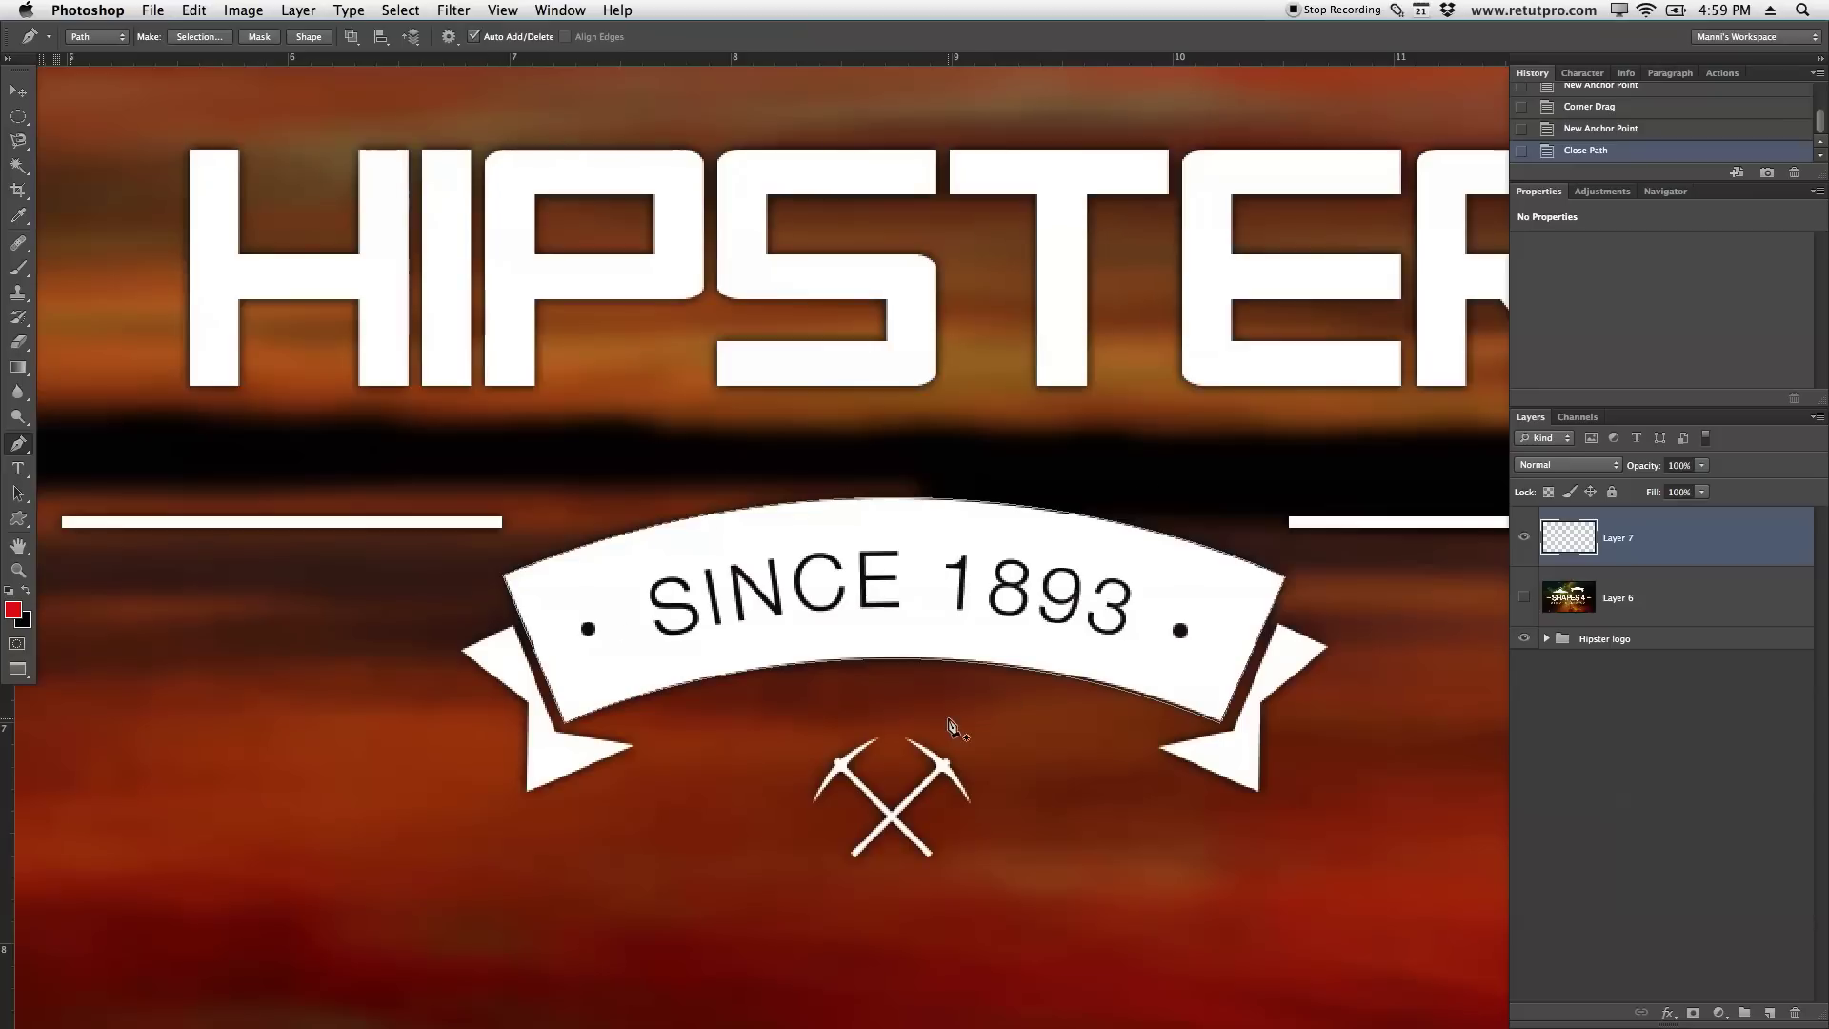
Outline the left ribbon tail with five anchors and close it at its start
click(515, 627)
click(554, 732)
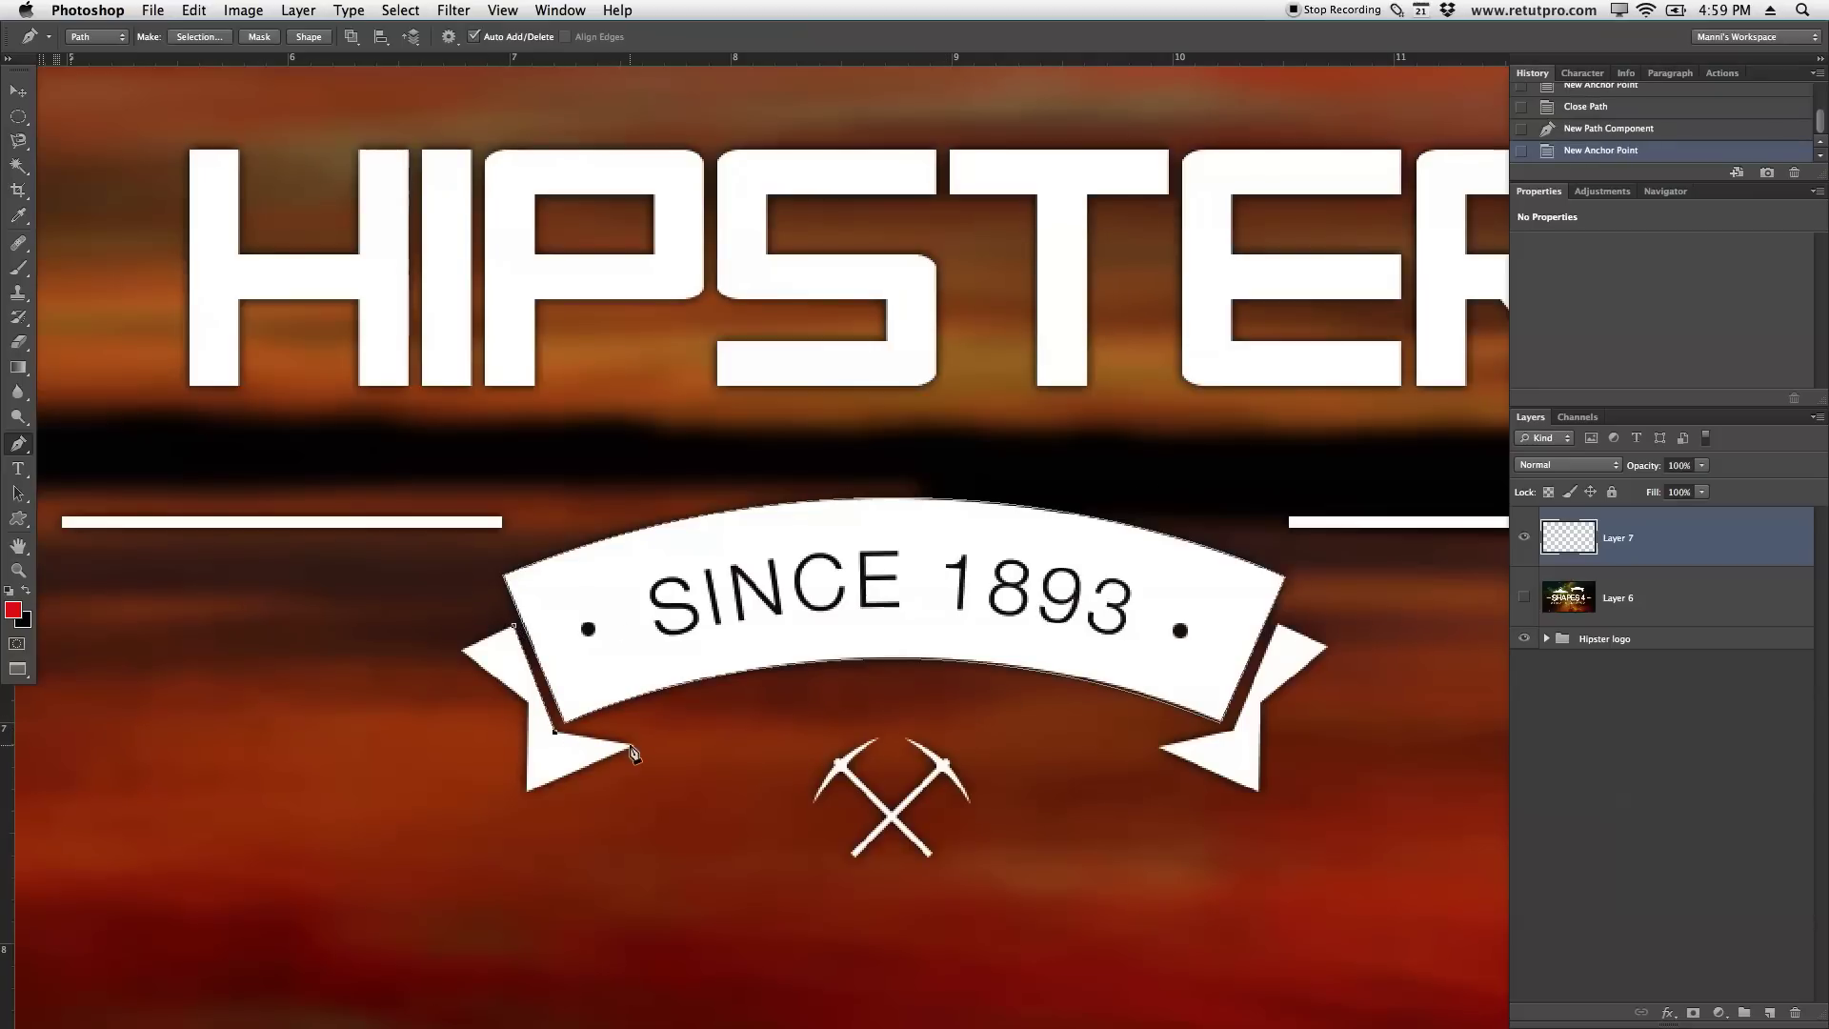
click(632, 745)
click(525, 791)
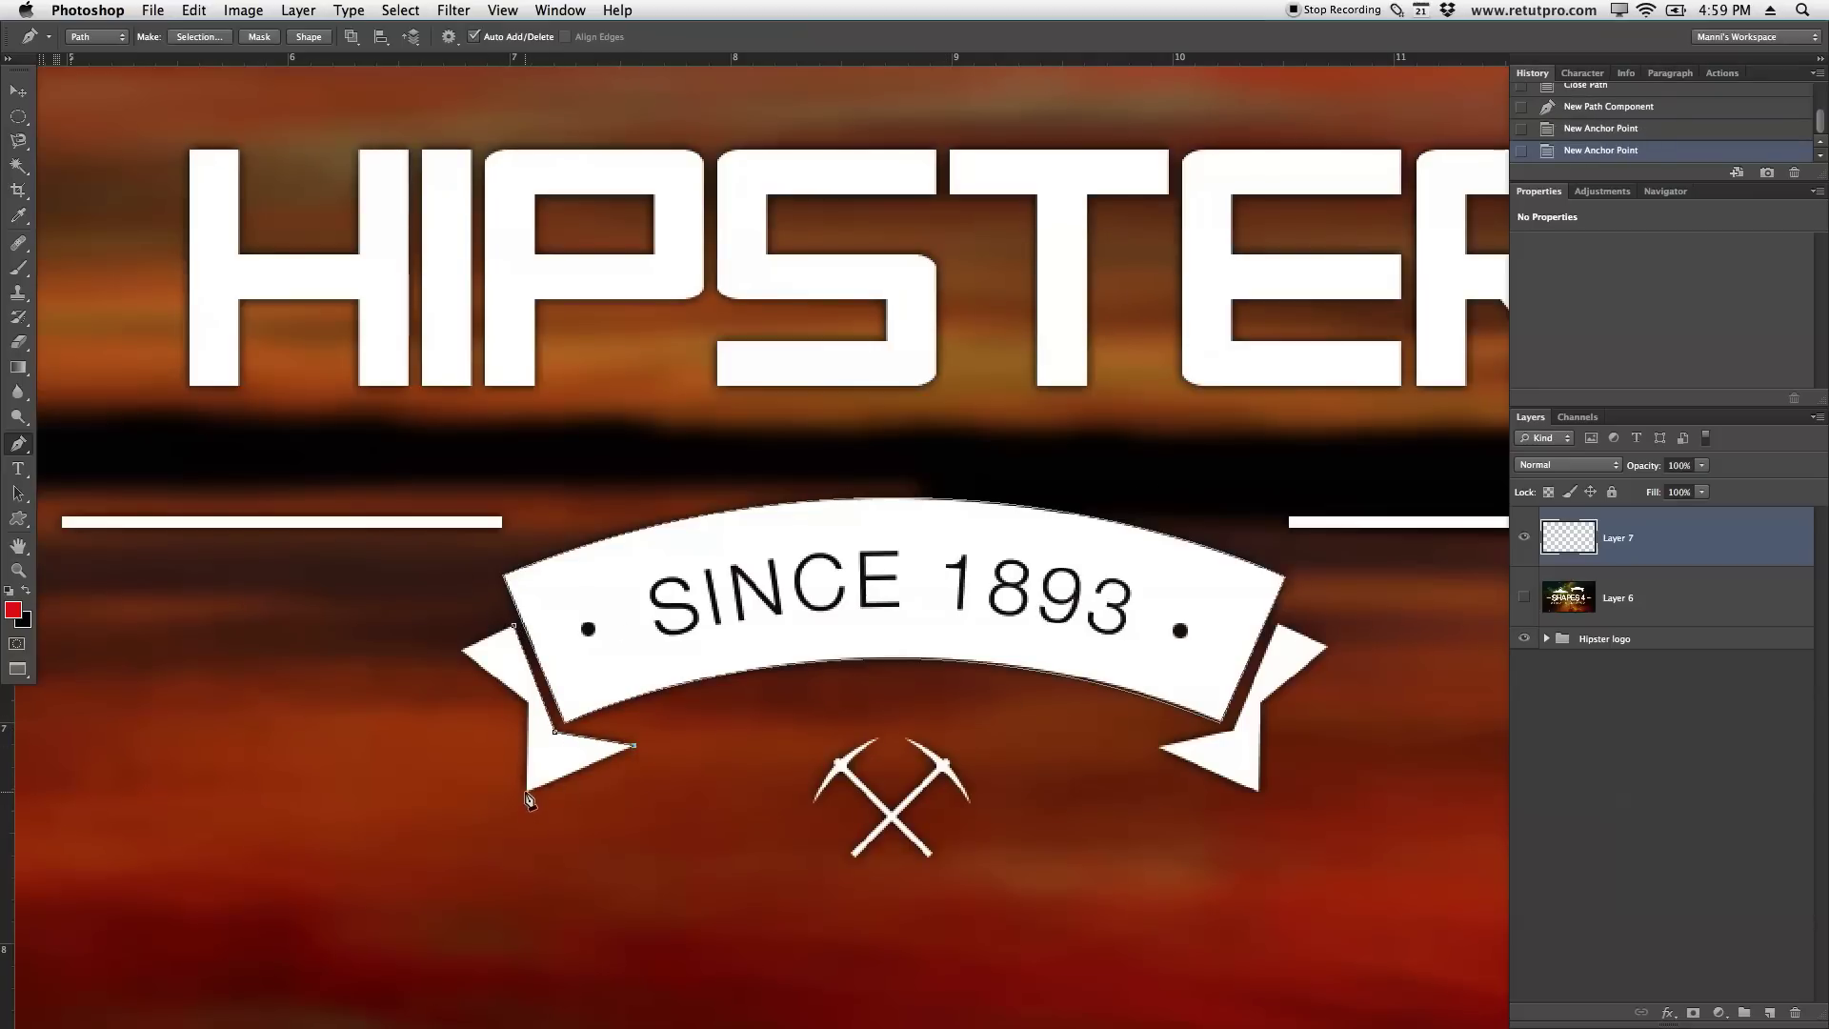
click(528, 701)
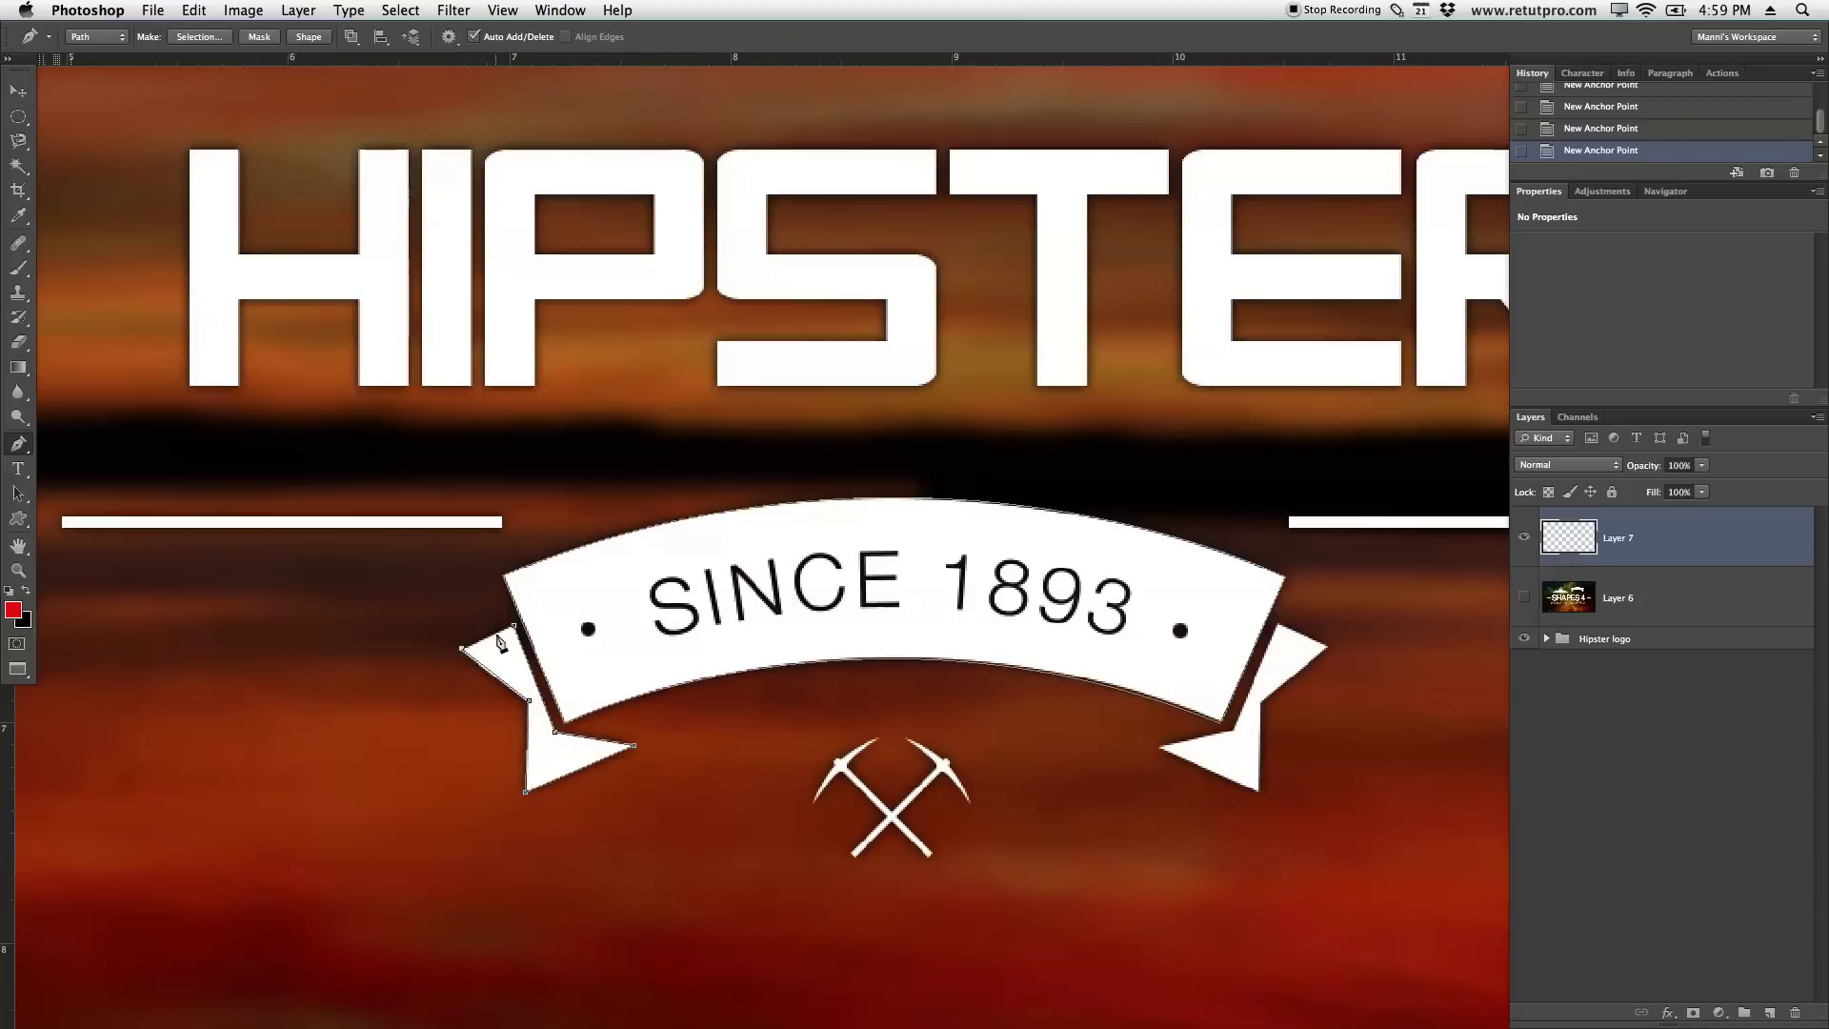
click(515, 629)
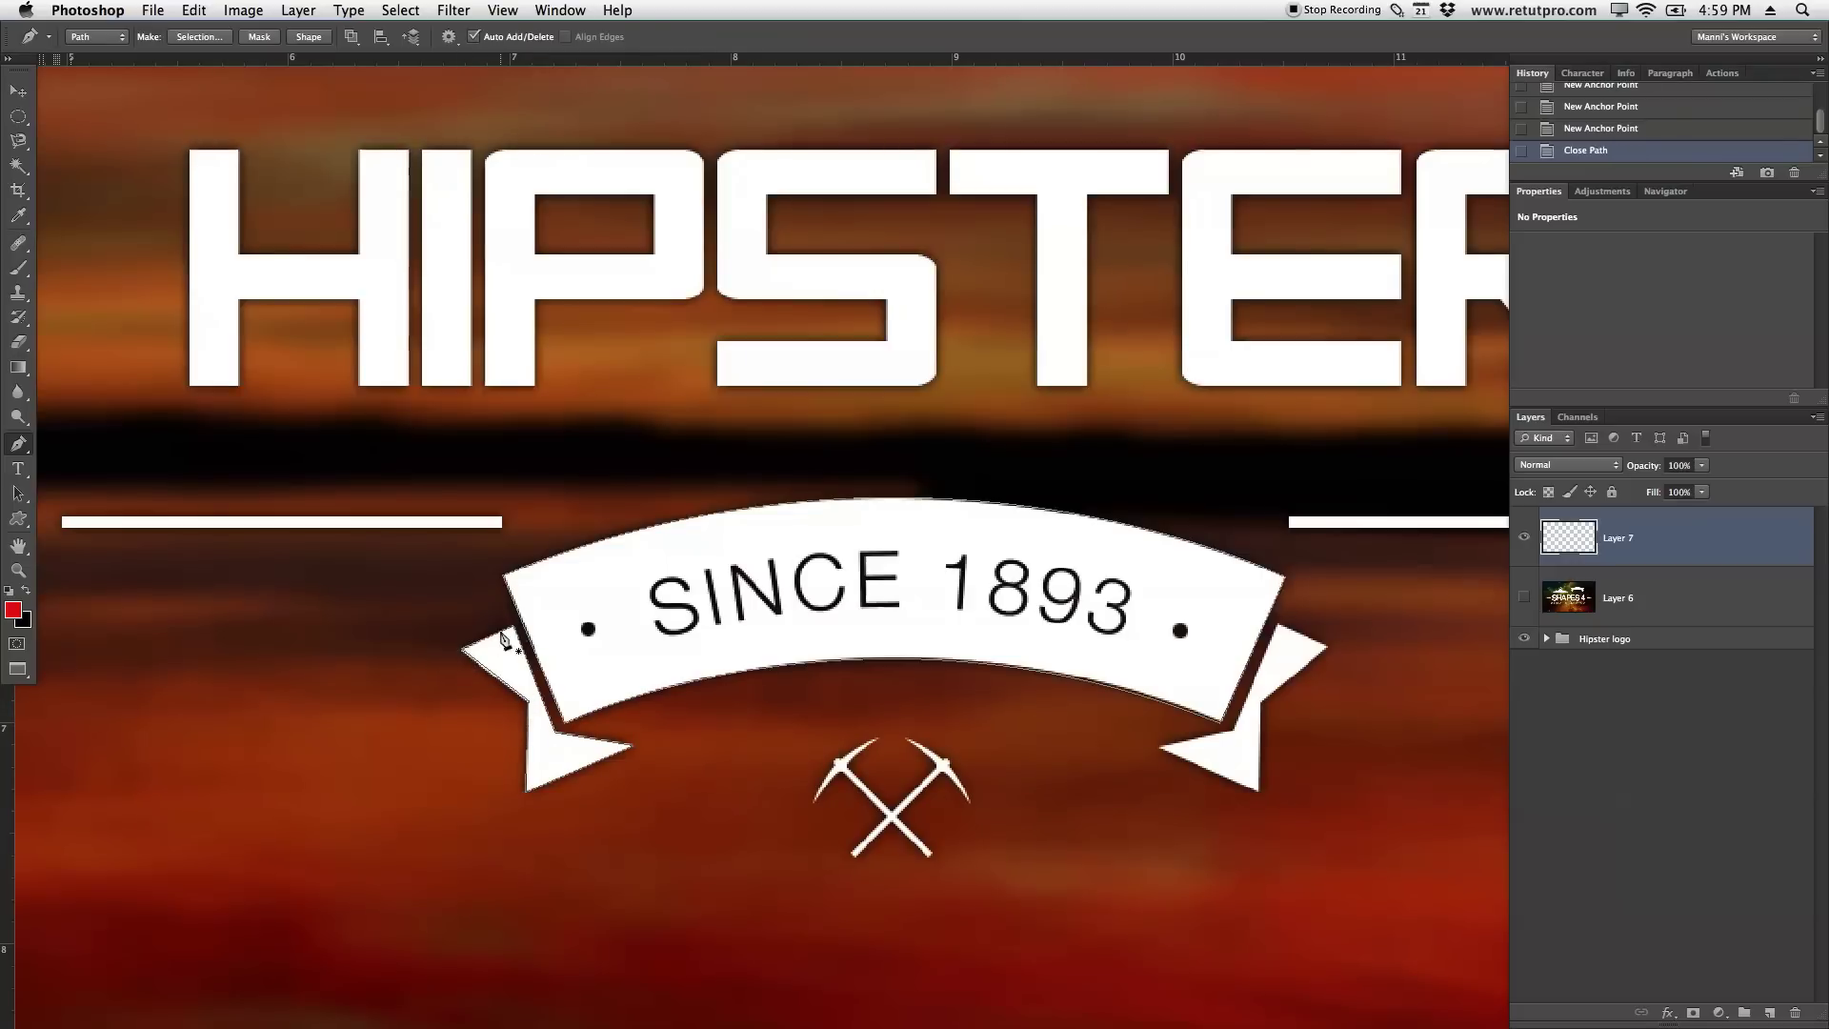
Outline the right ribbon tail with six anchors and close it at its start
click(1278, 625)
click(1328, 646)
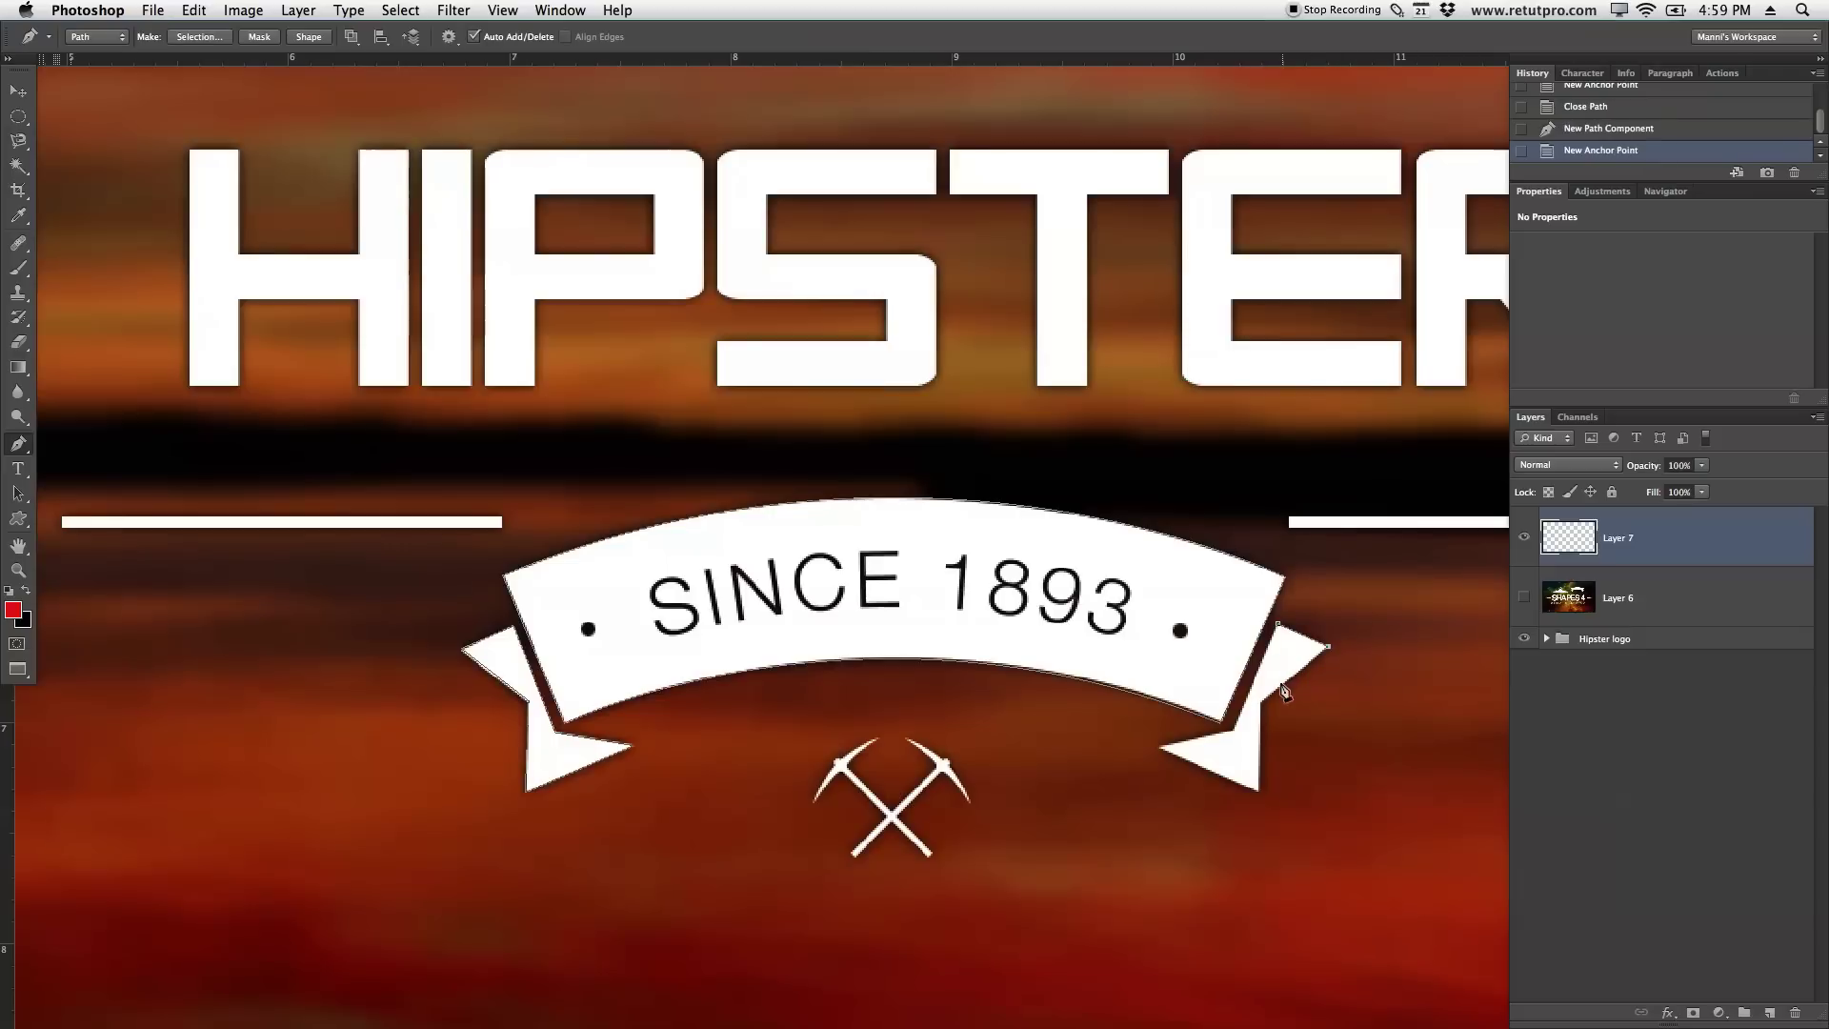
click(1260, 703)
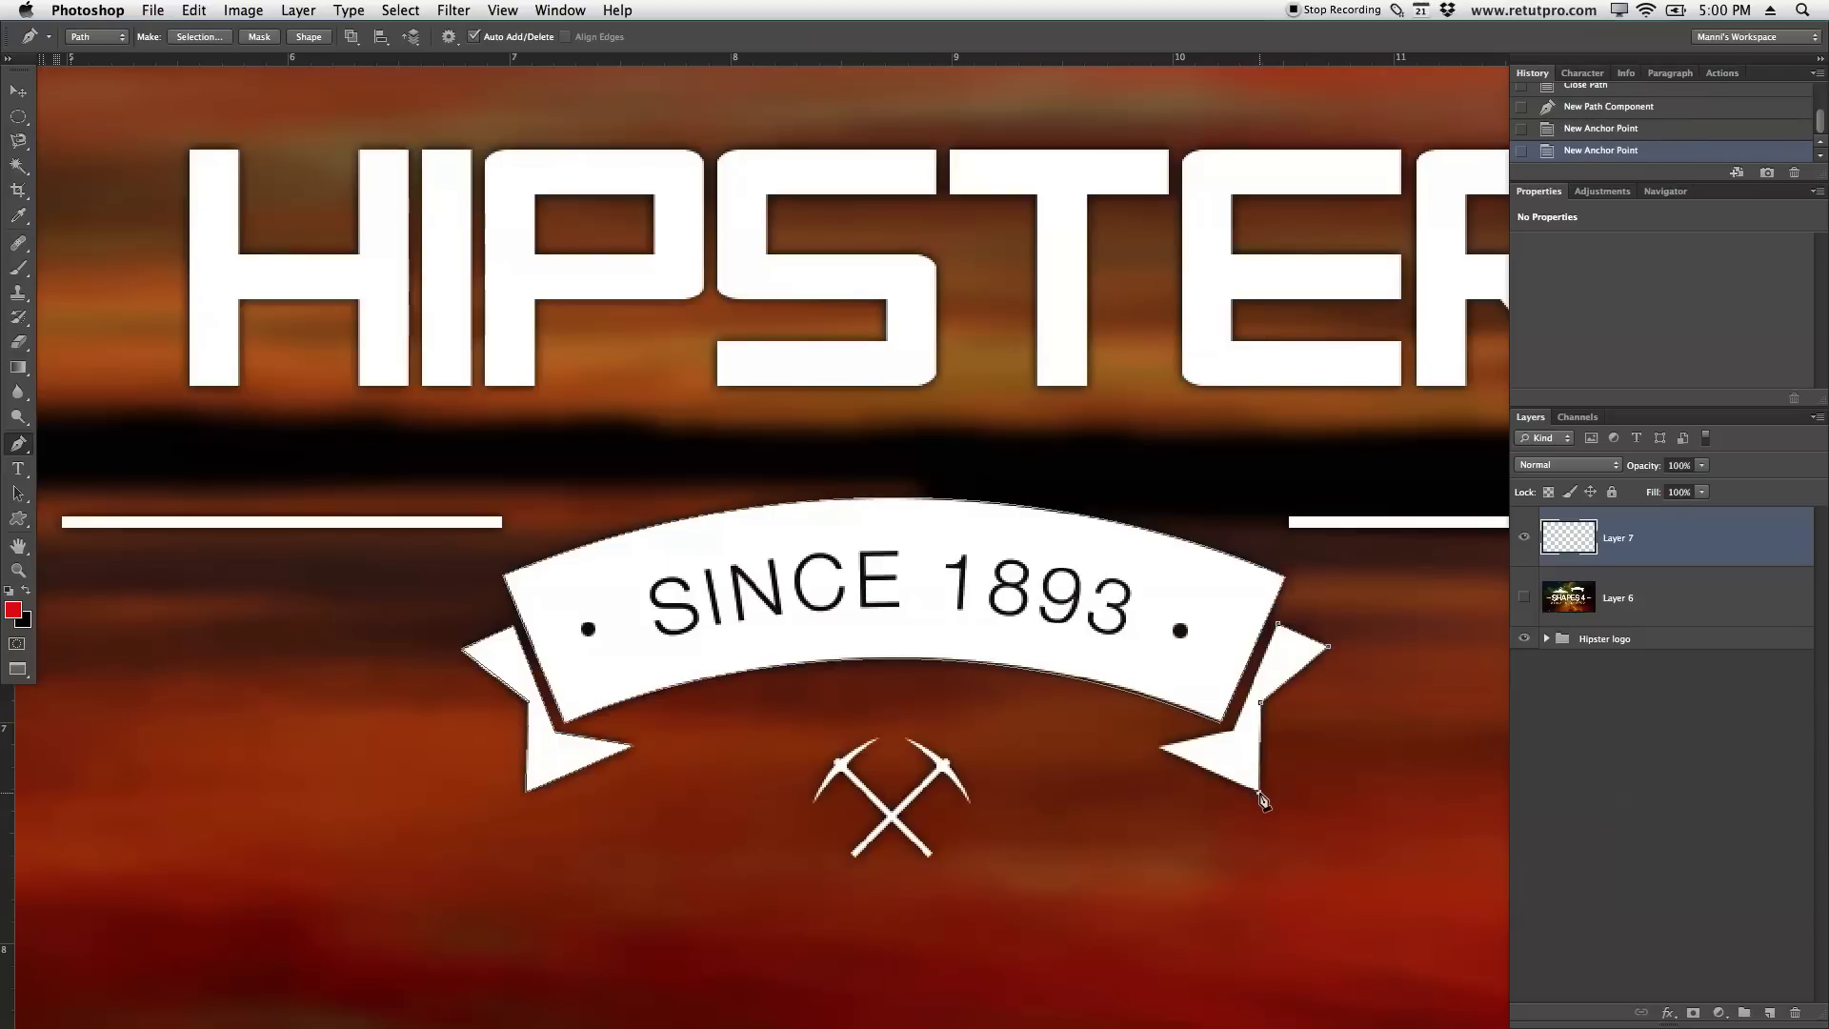
click(1258, 792)
click(1158, 747)
click(1234, 730)
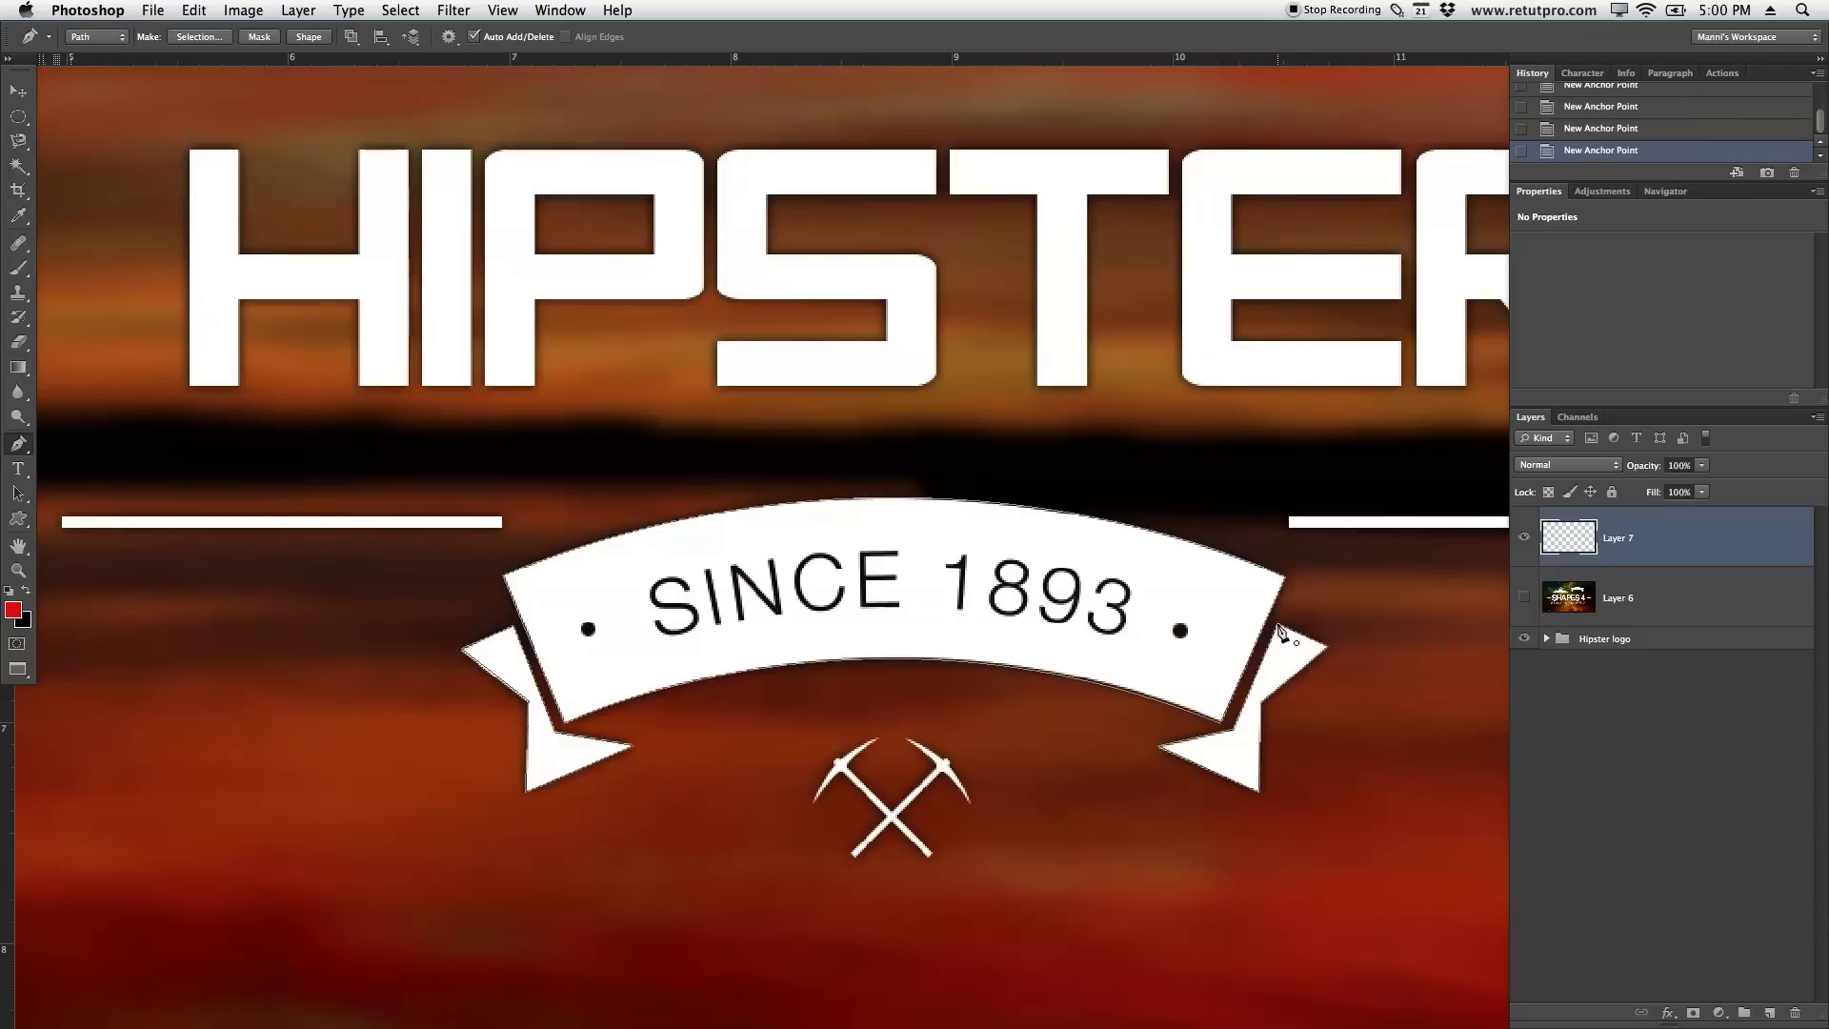
click(1278, 626)
Define the traced ribbon path as a custom shape, keeping the default name Shape 162
right_click(912, 620)
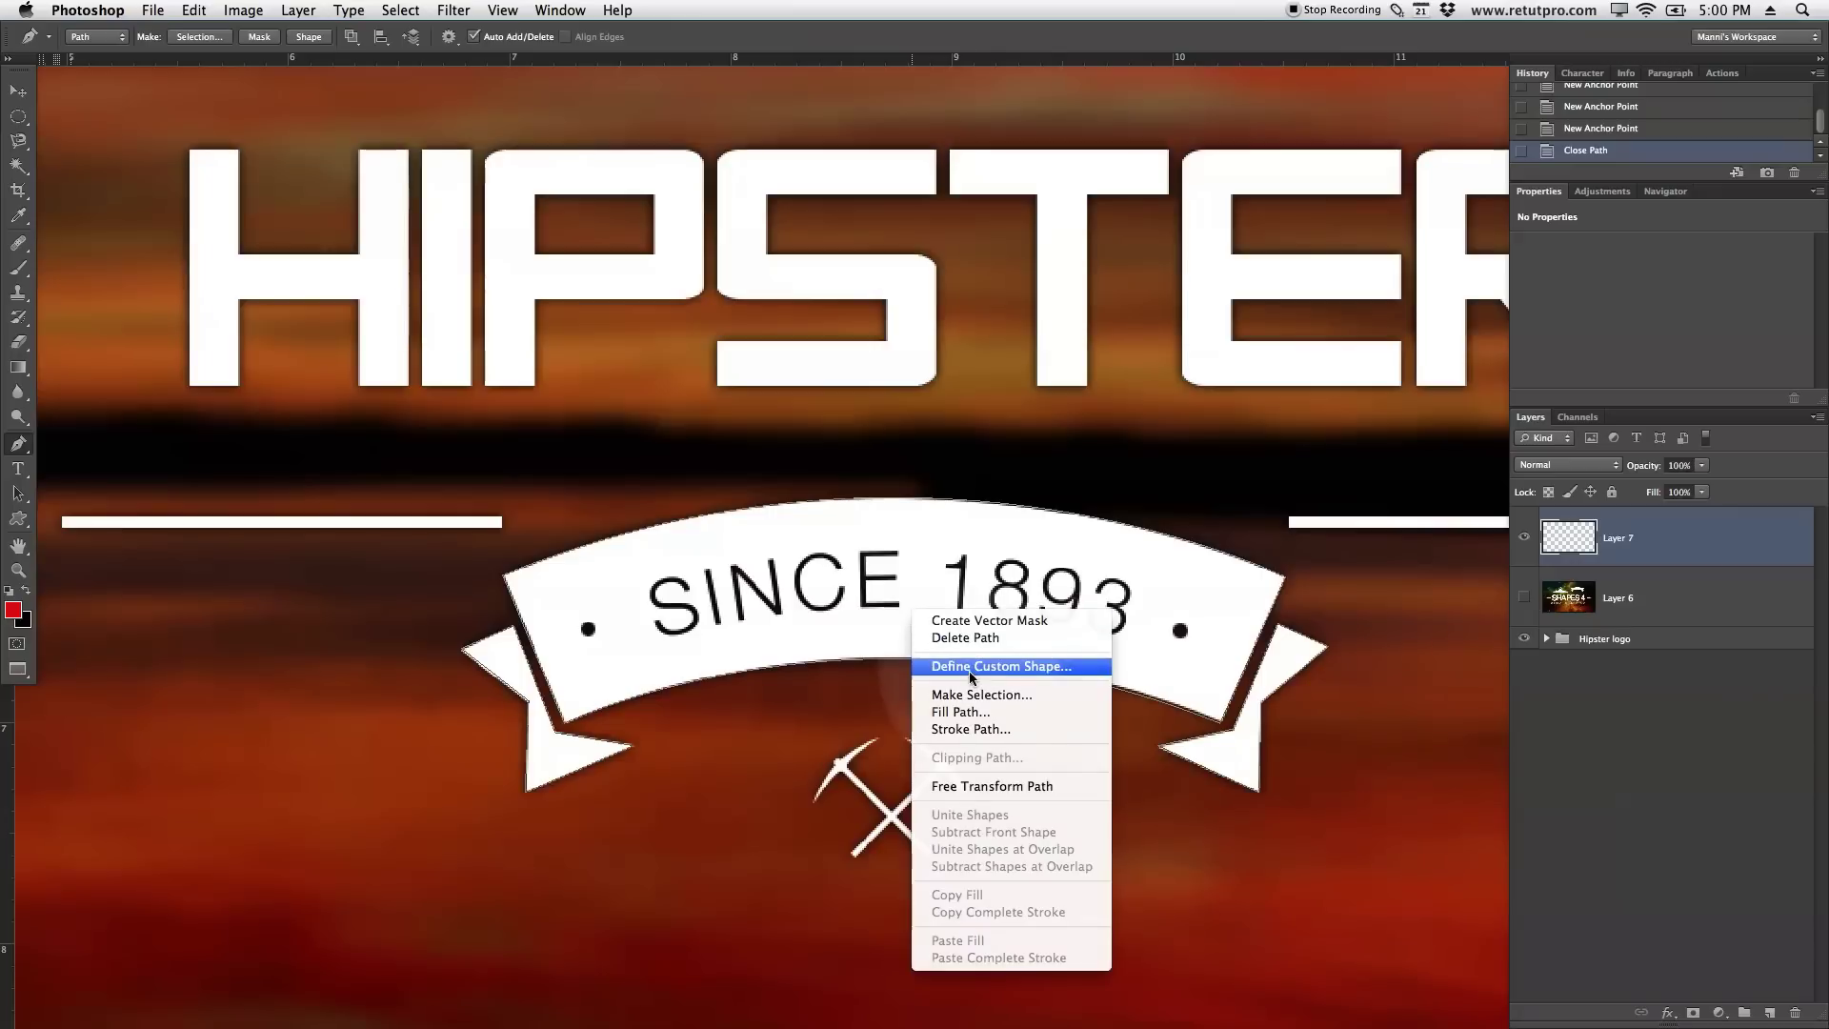
click(1051, 667)
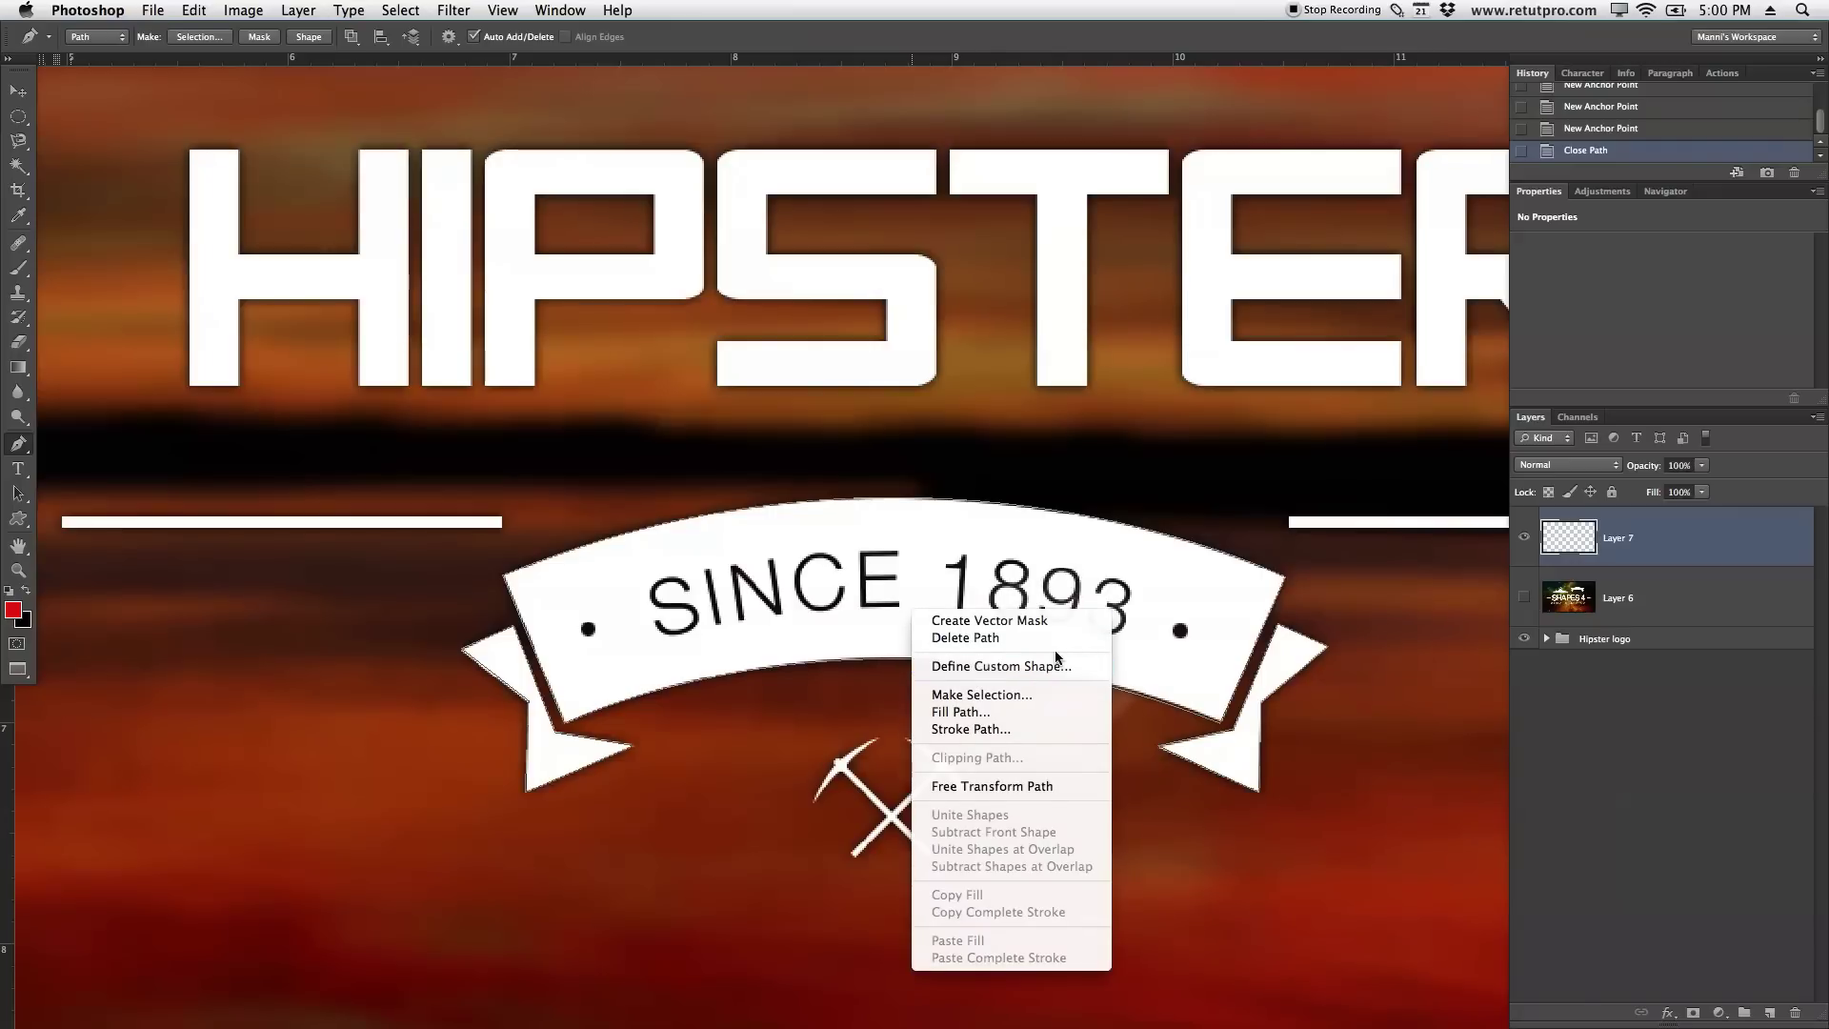
click(1006, 667)
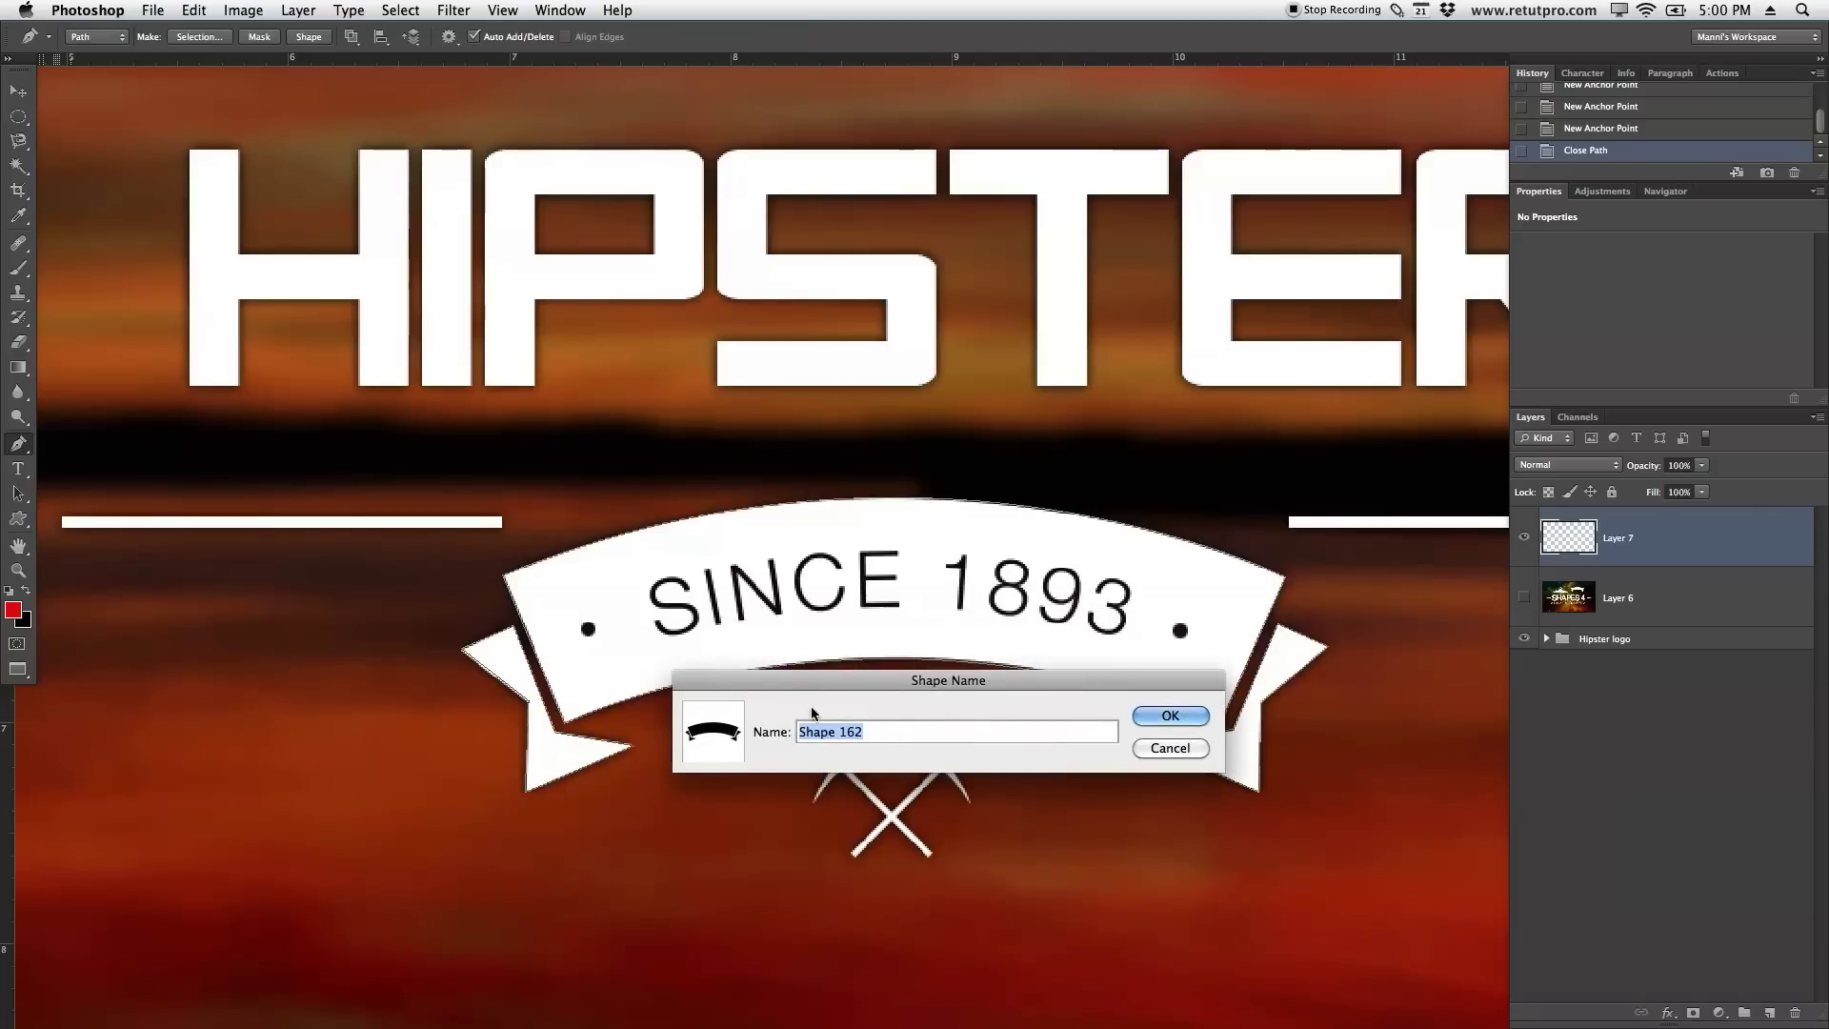
drag(888, 684, 866, 685)
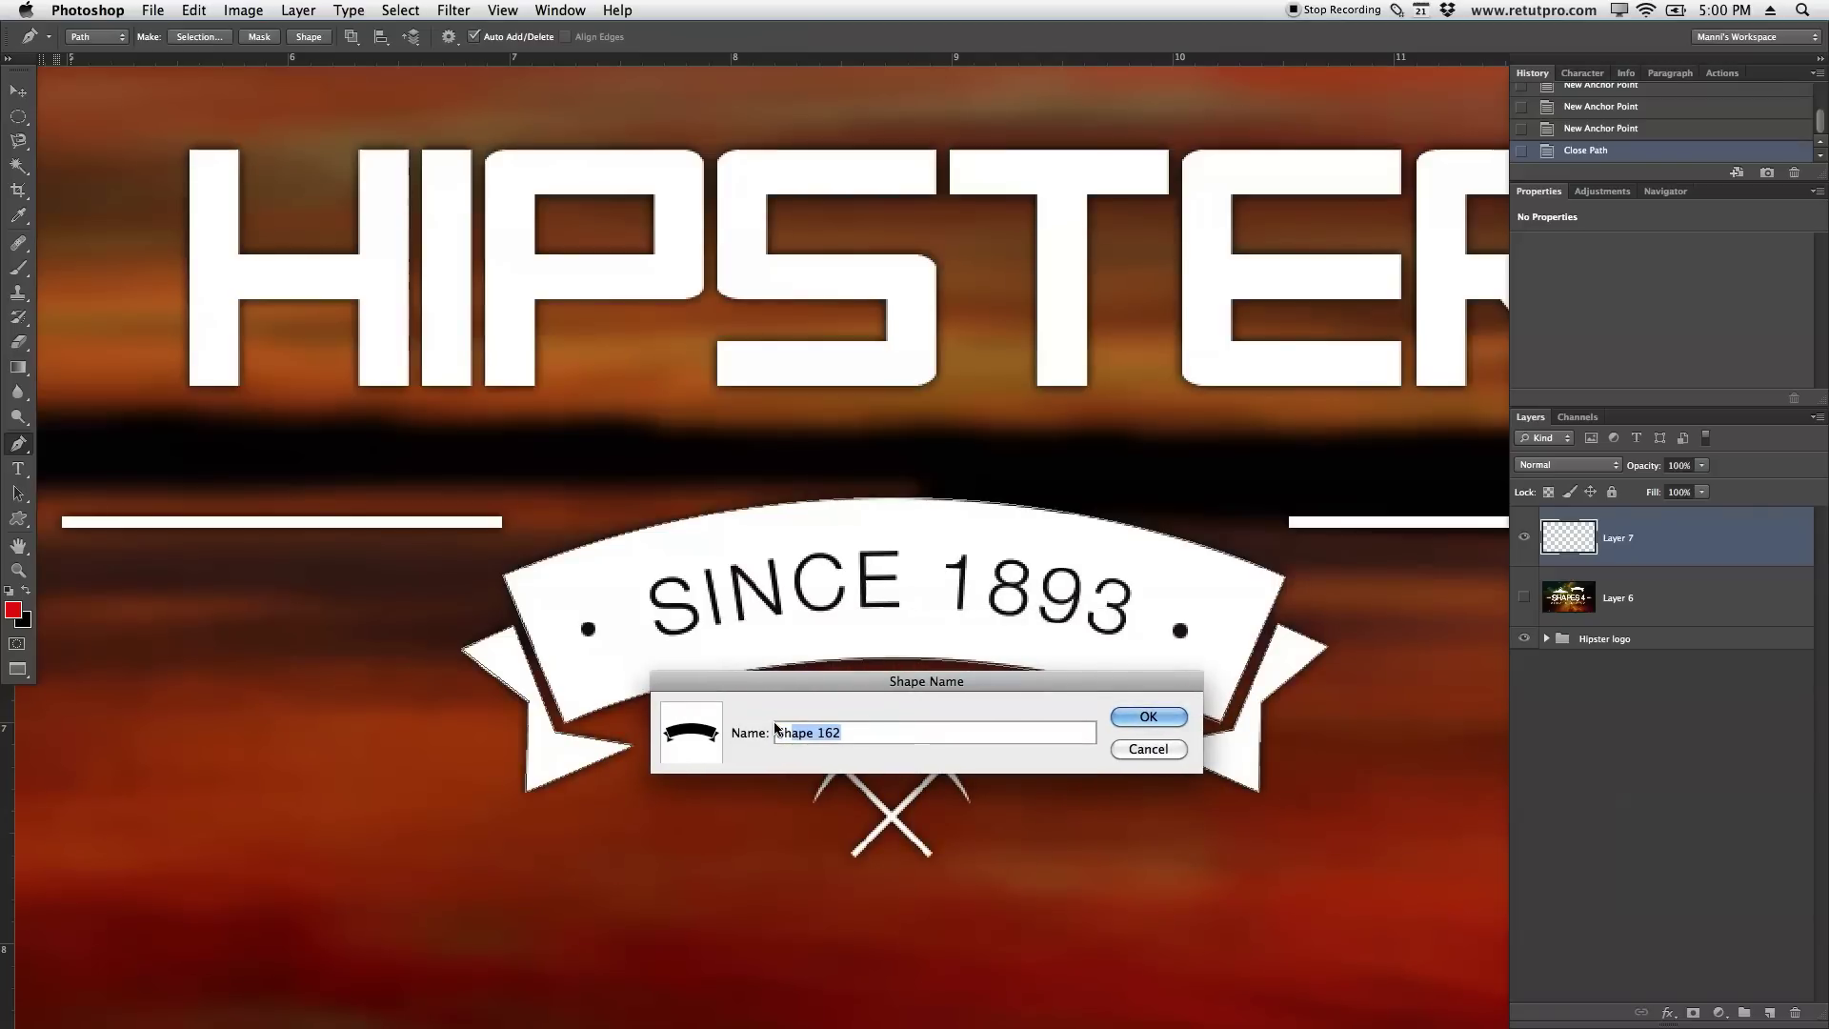
text(S)
key(BackSpace)
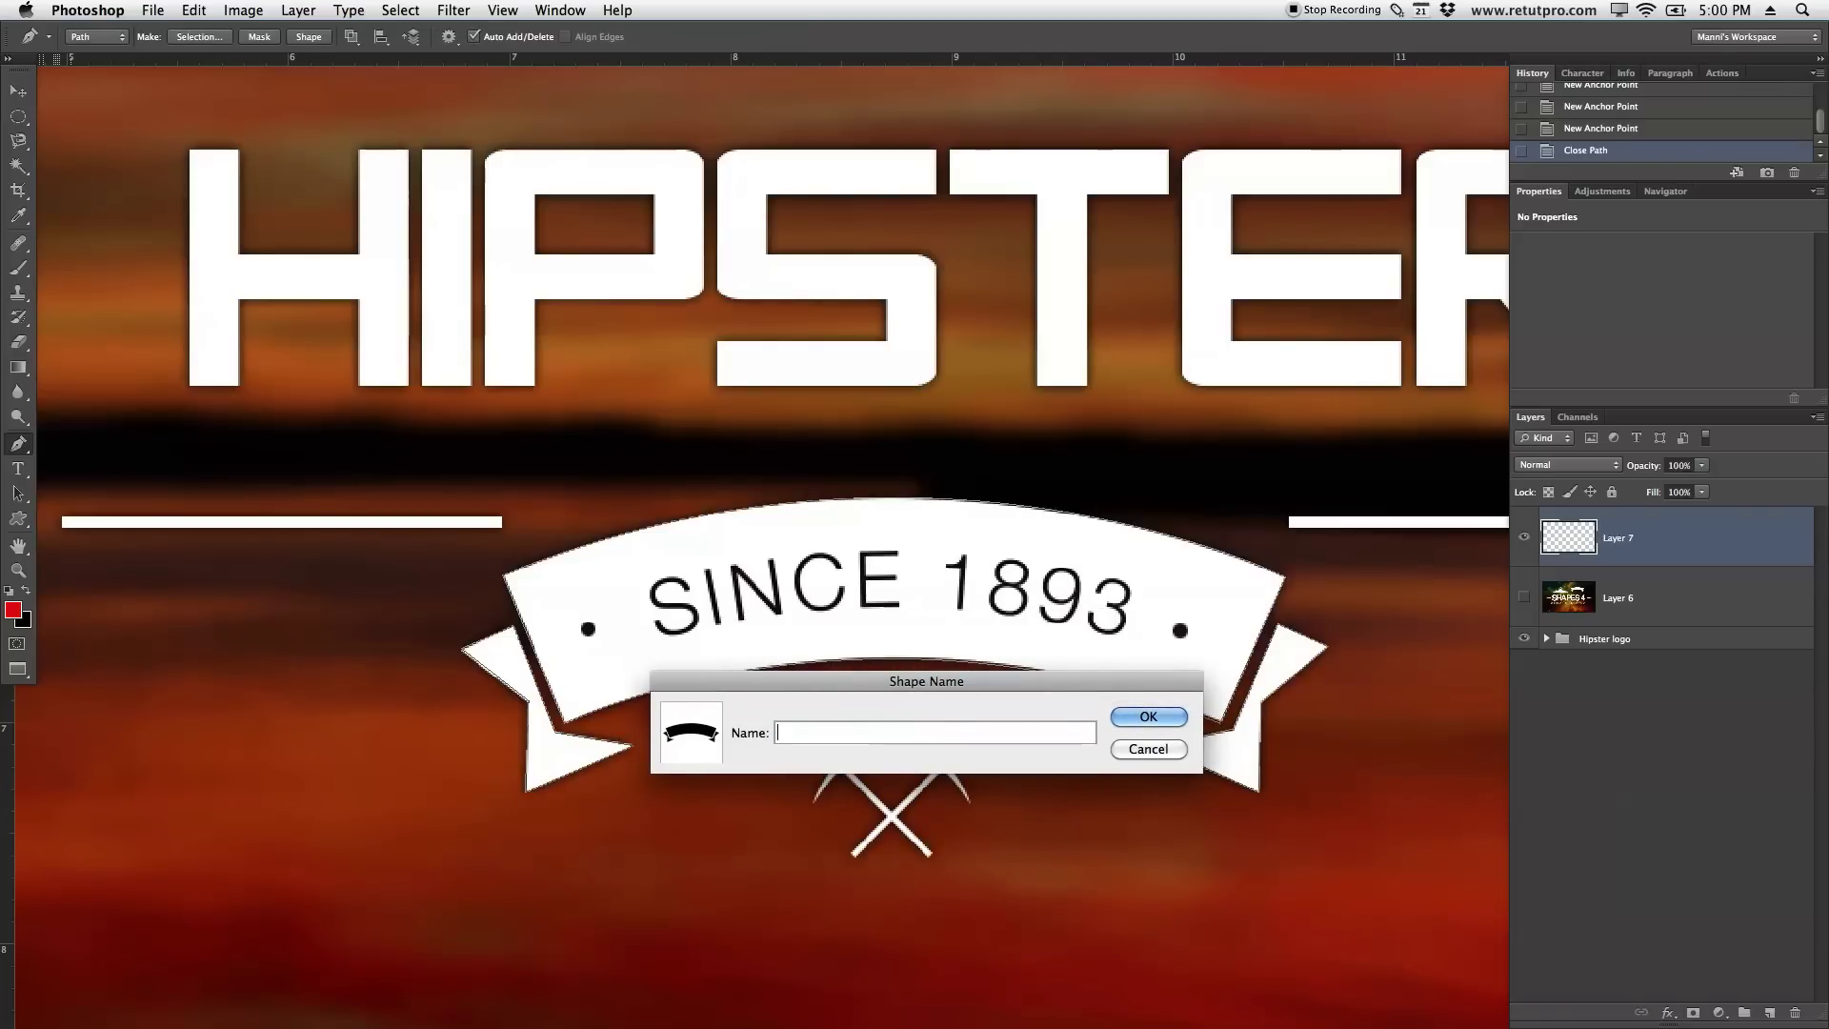
key(super+z)
click(1151, 716)
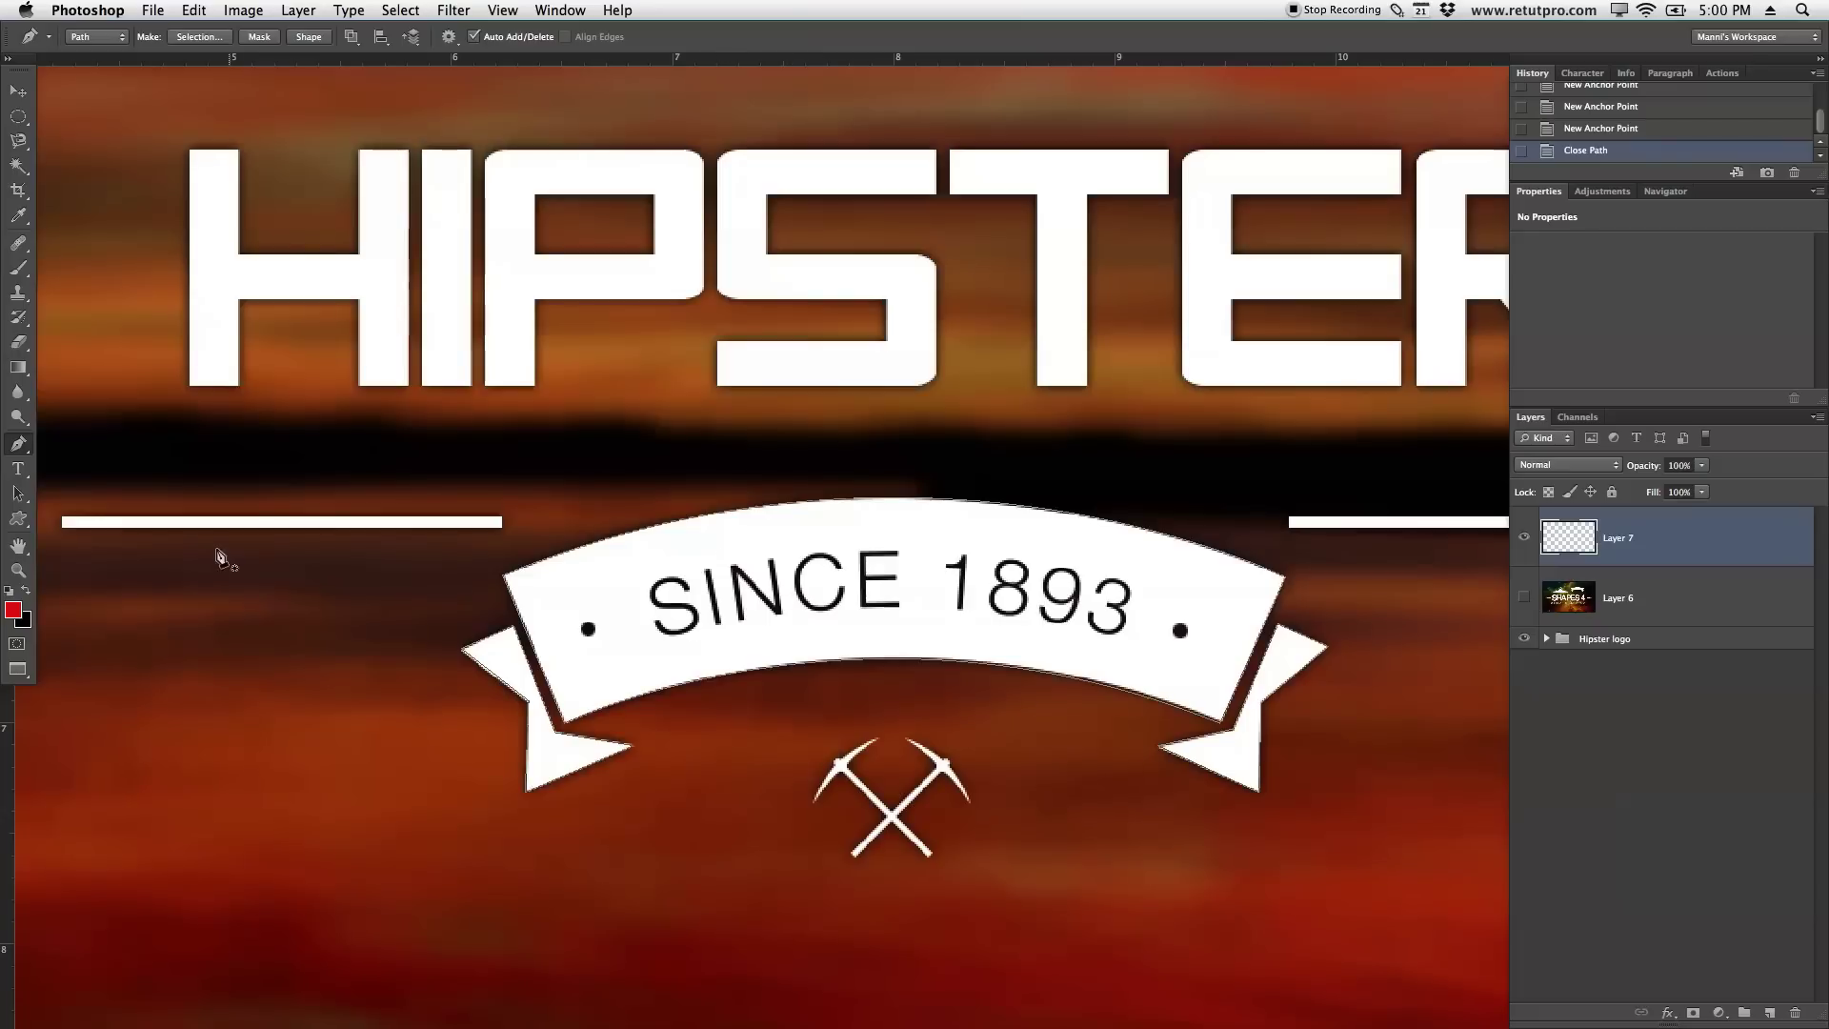
Select the Custom Shape tool and pick the newly saved ribbon shape from the library
key(u)
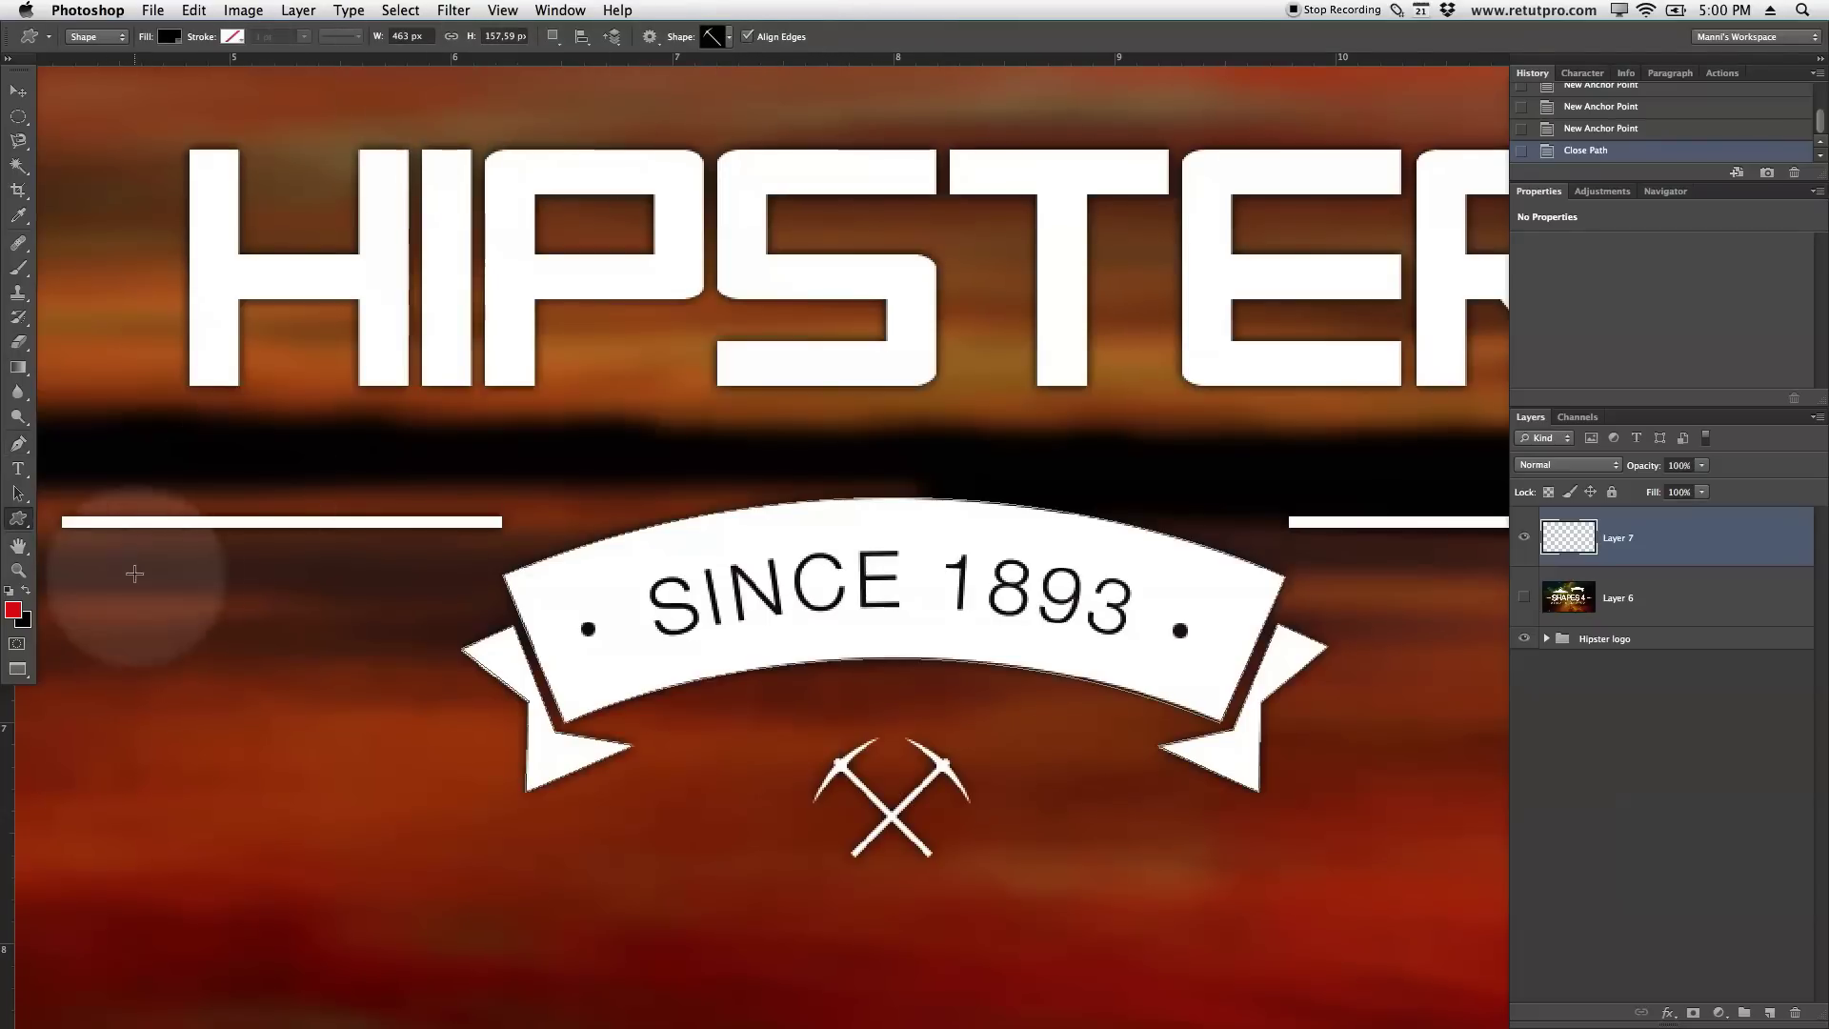
click(18, 519)
click(89, 606)
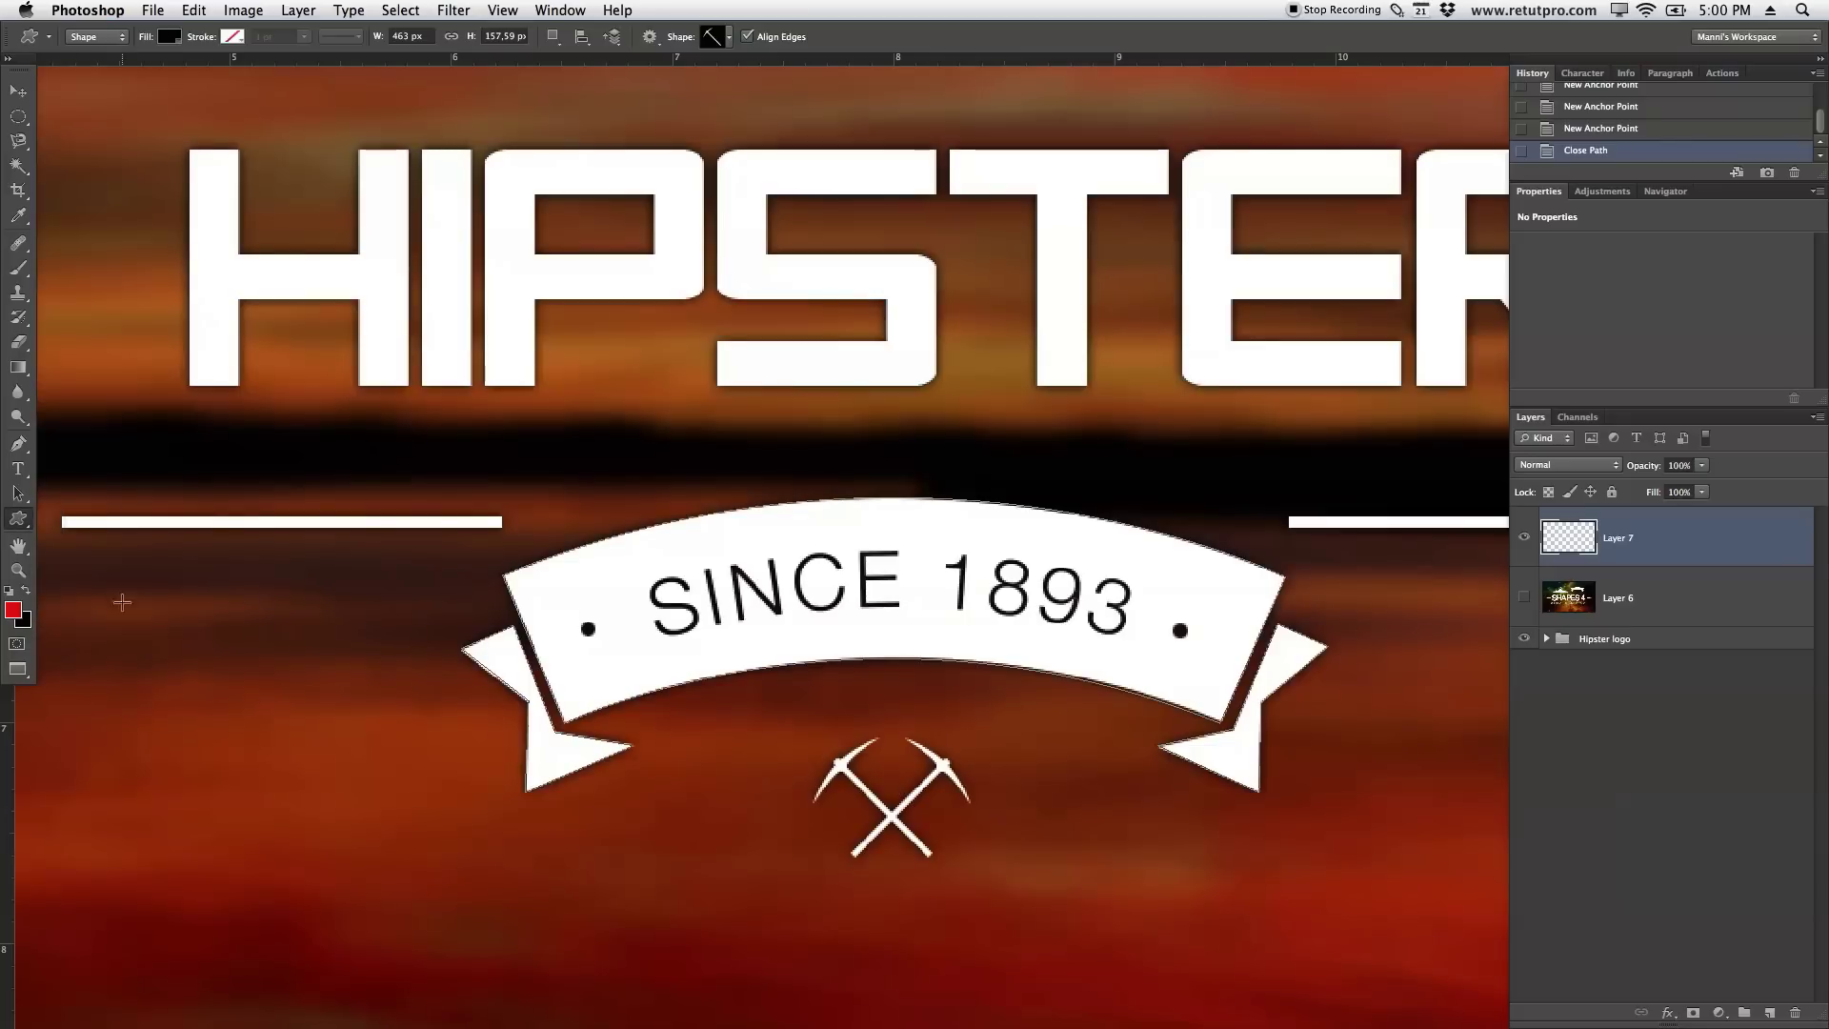
click(729, 37)
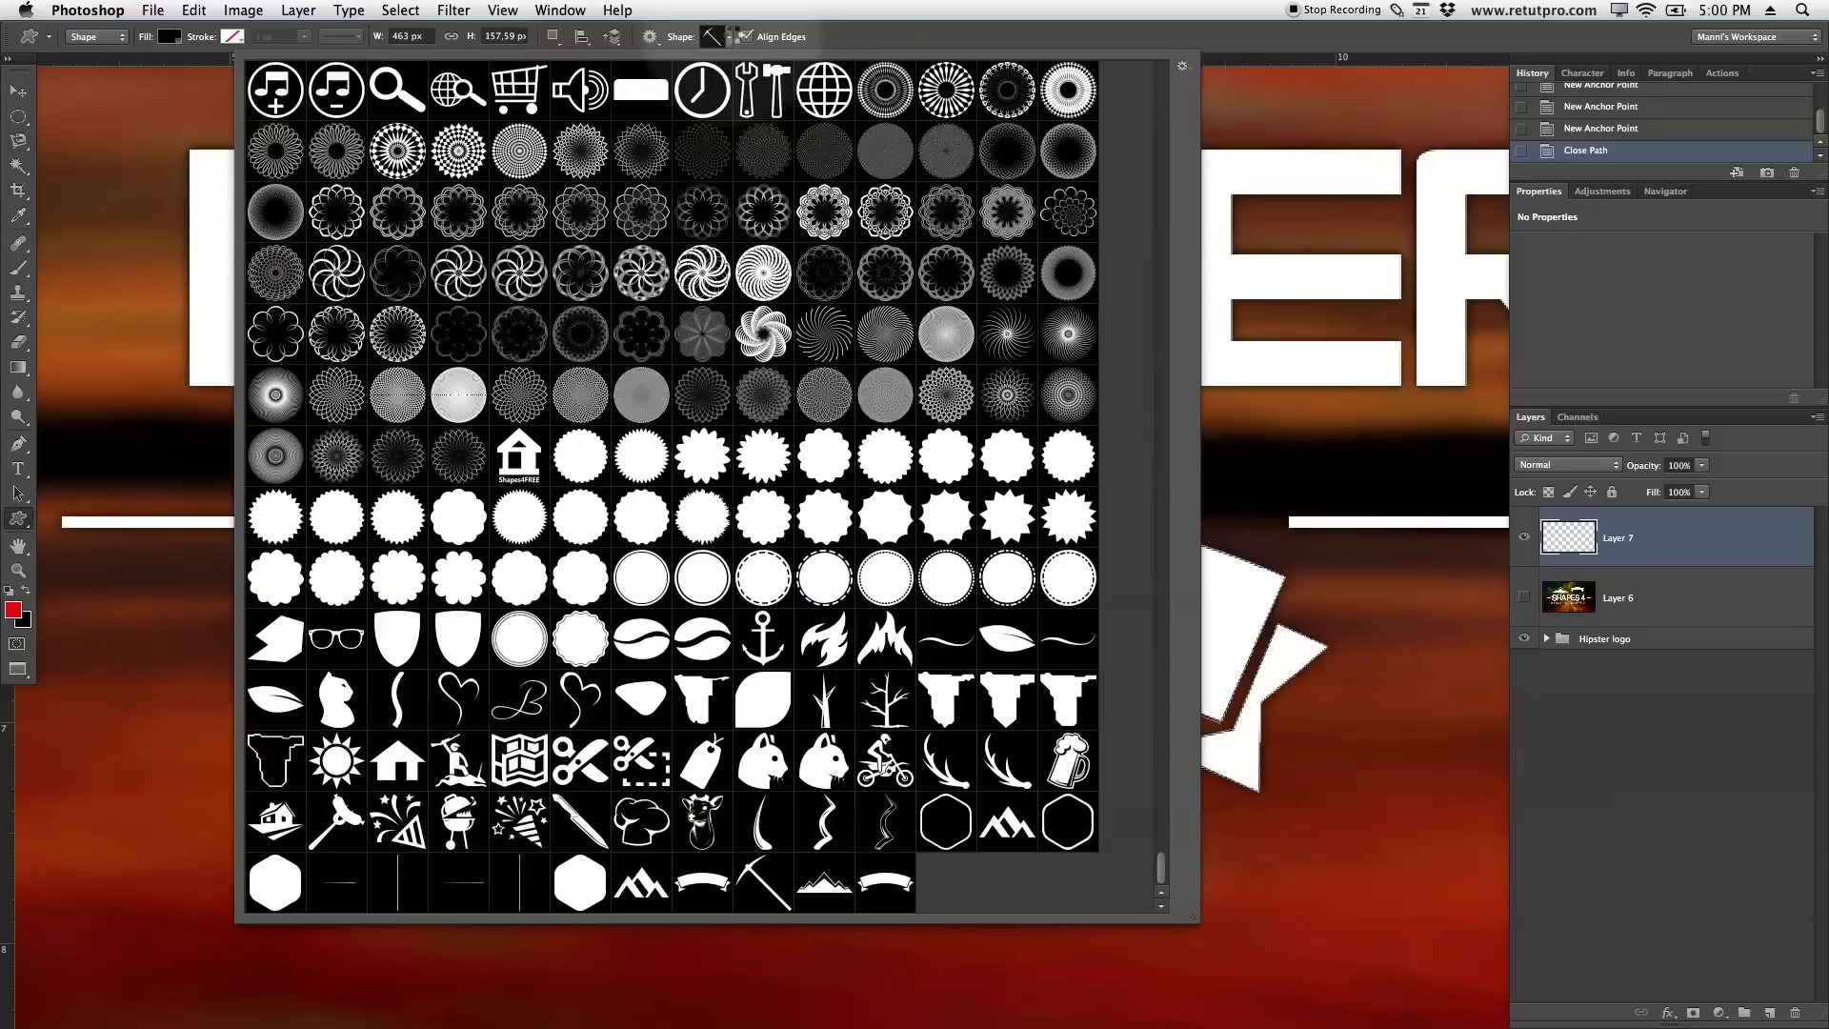
click(888, 890)
click(838, 828)
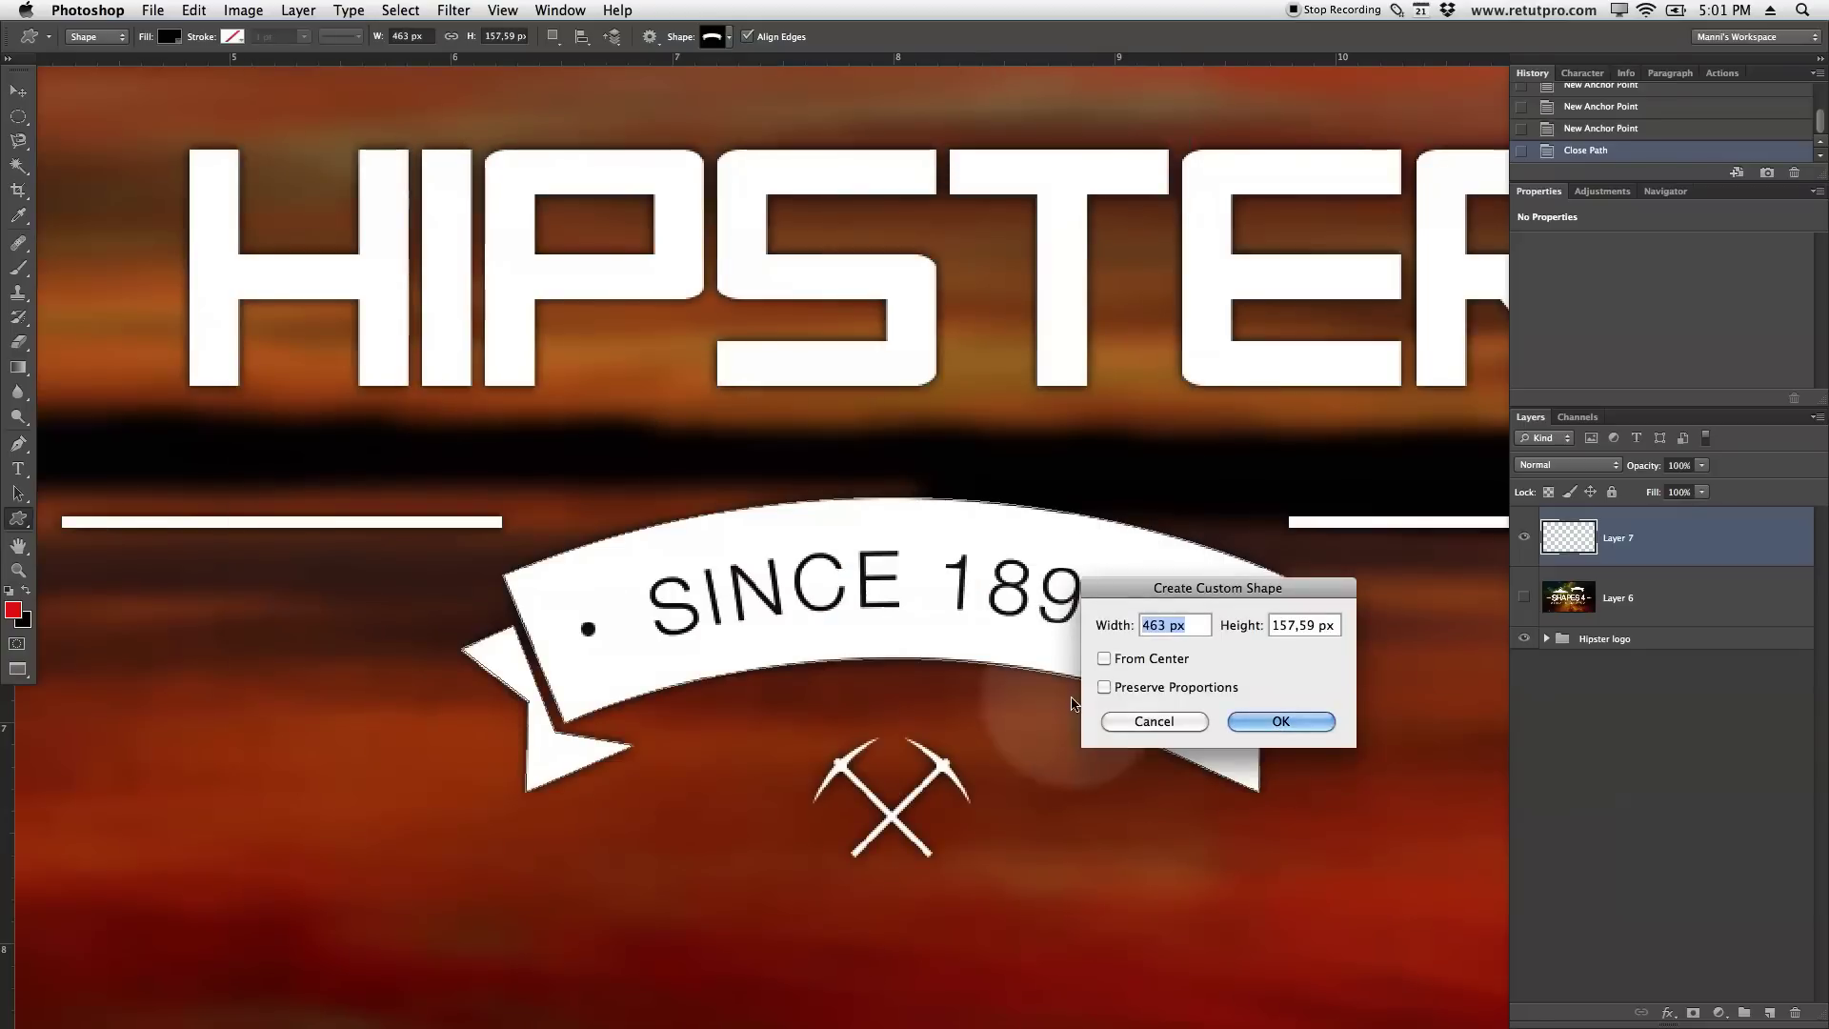
key(Escape)
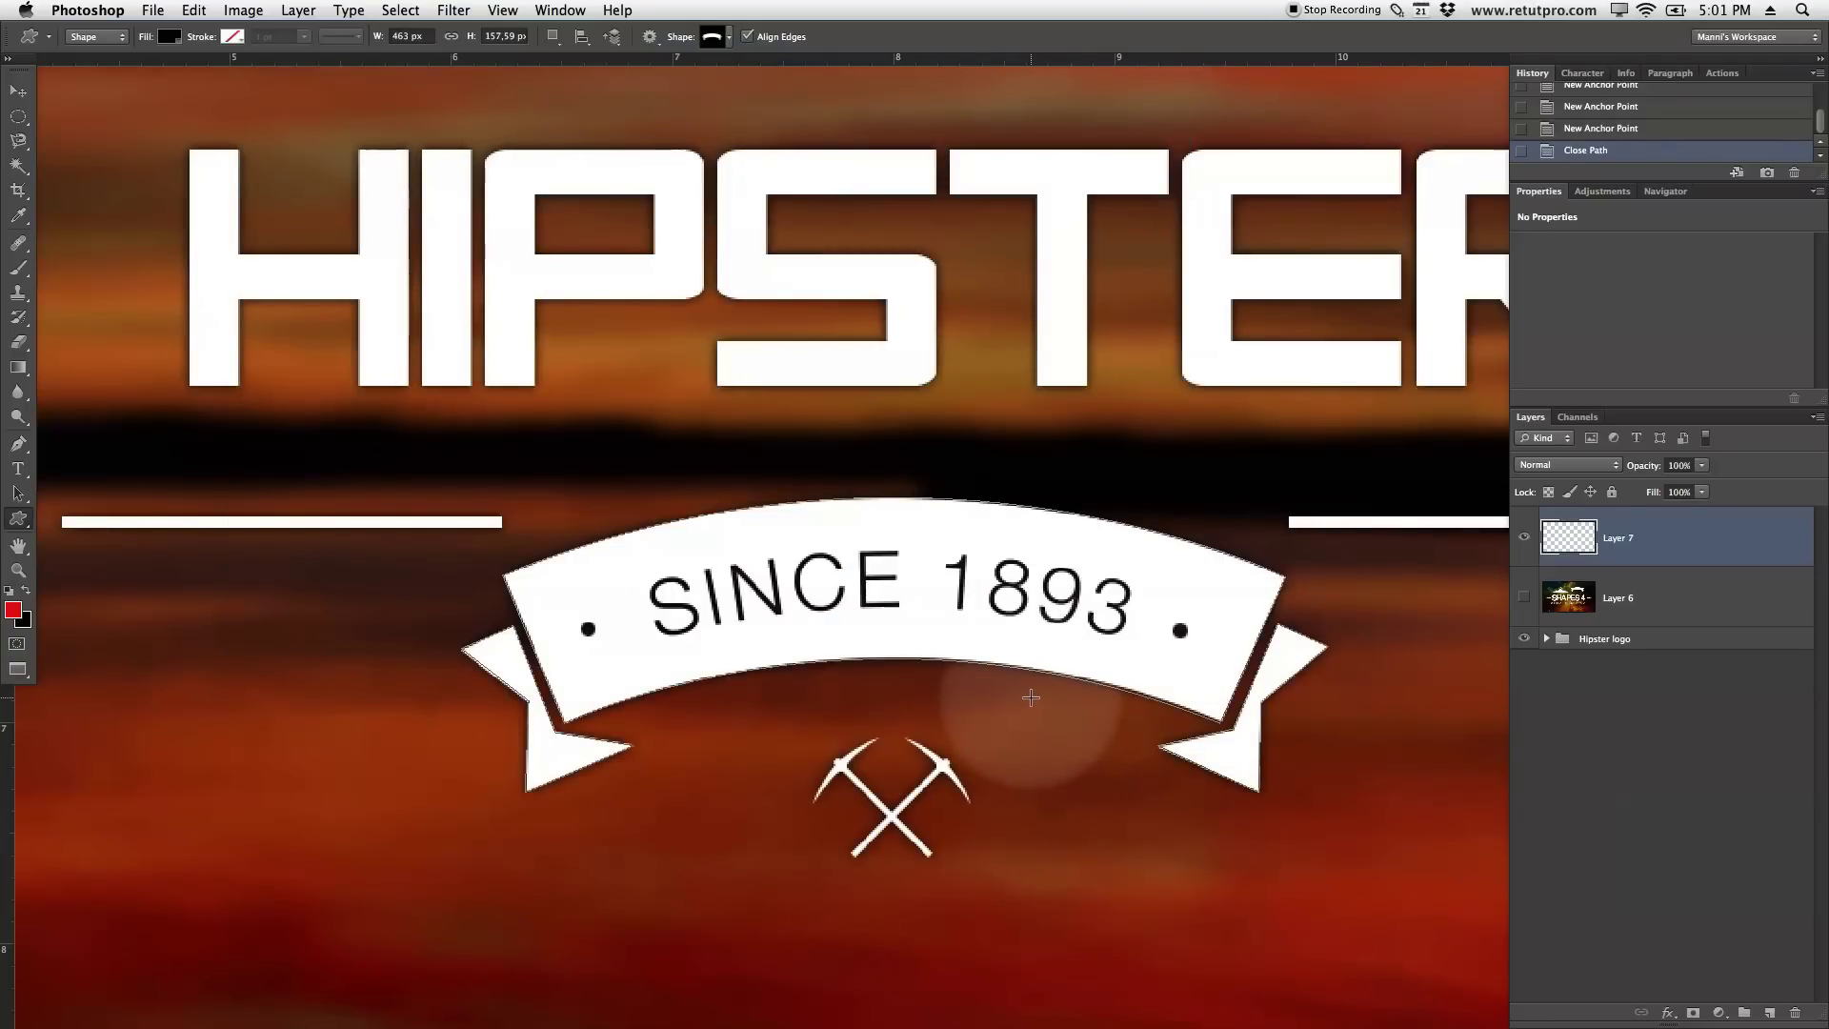
Draw the black ribbon shape at the image's lower left and move it up and left
key(z)
drag(1030, 700, 941, 717)
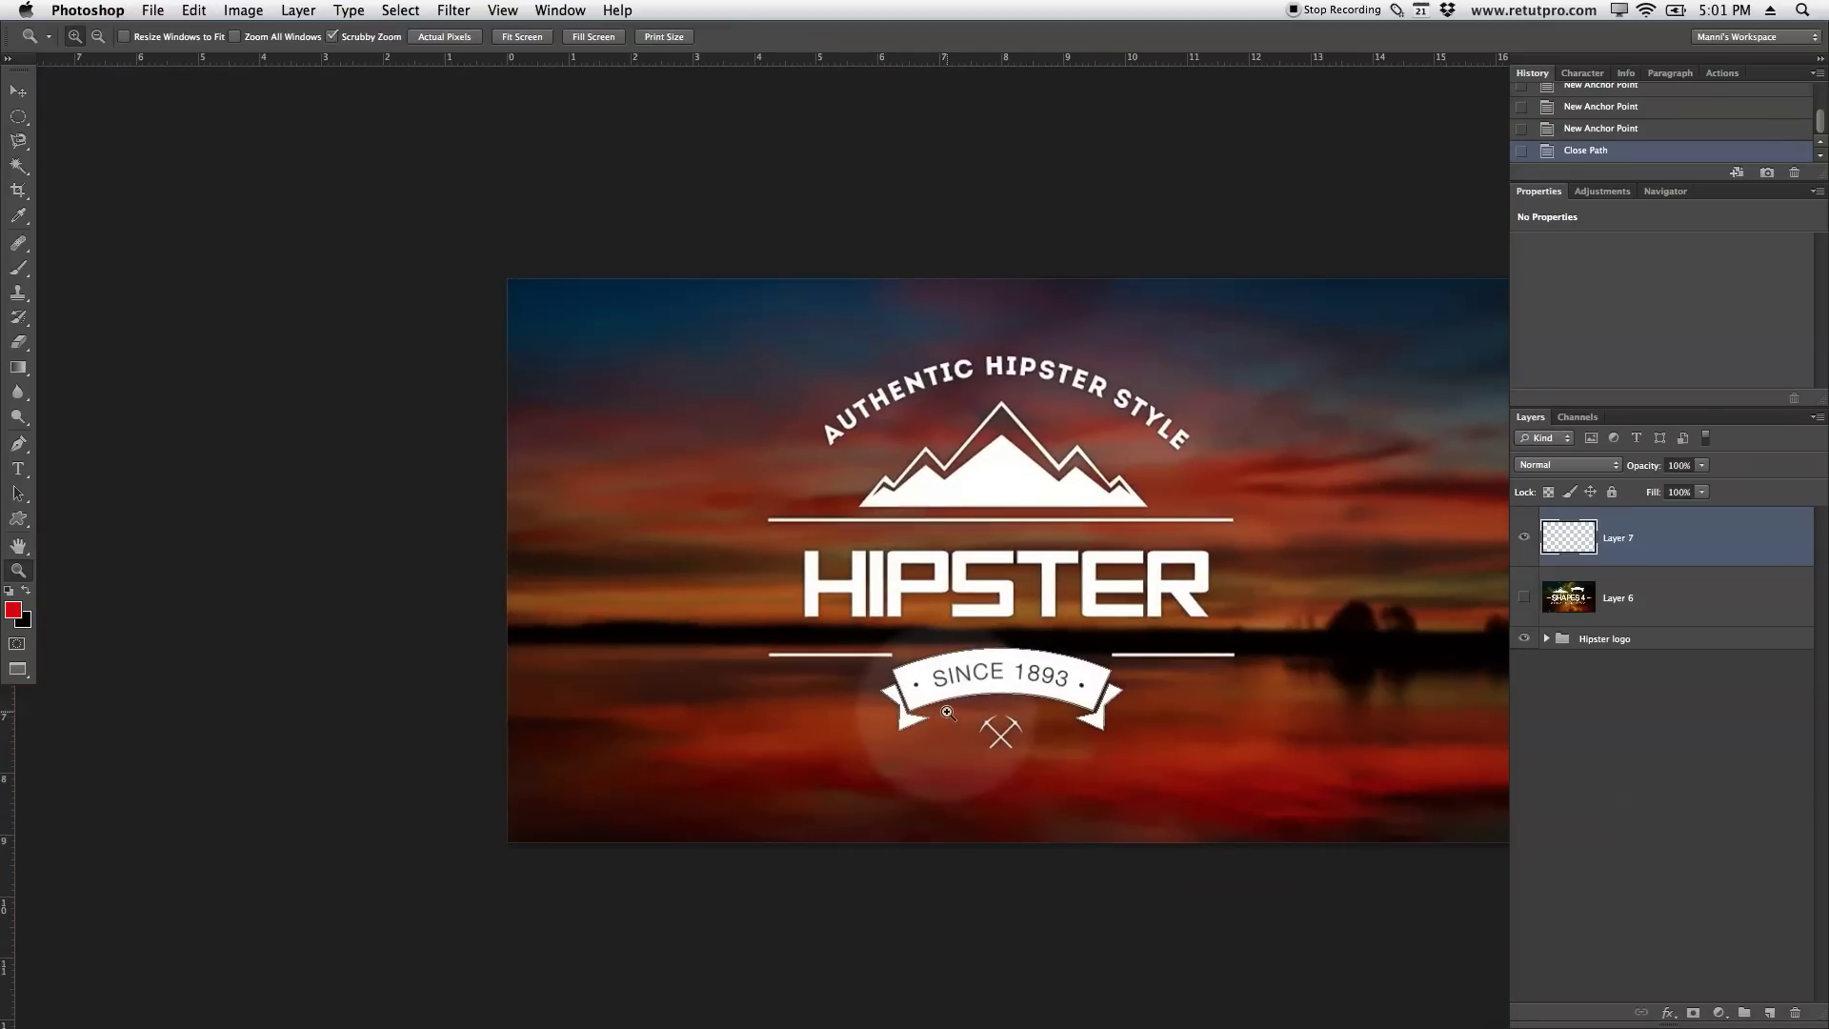
key(u)
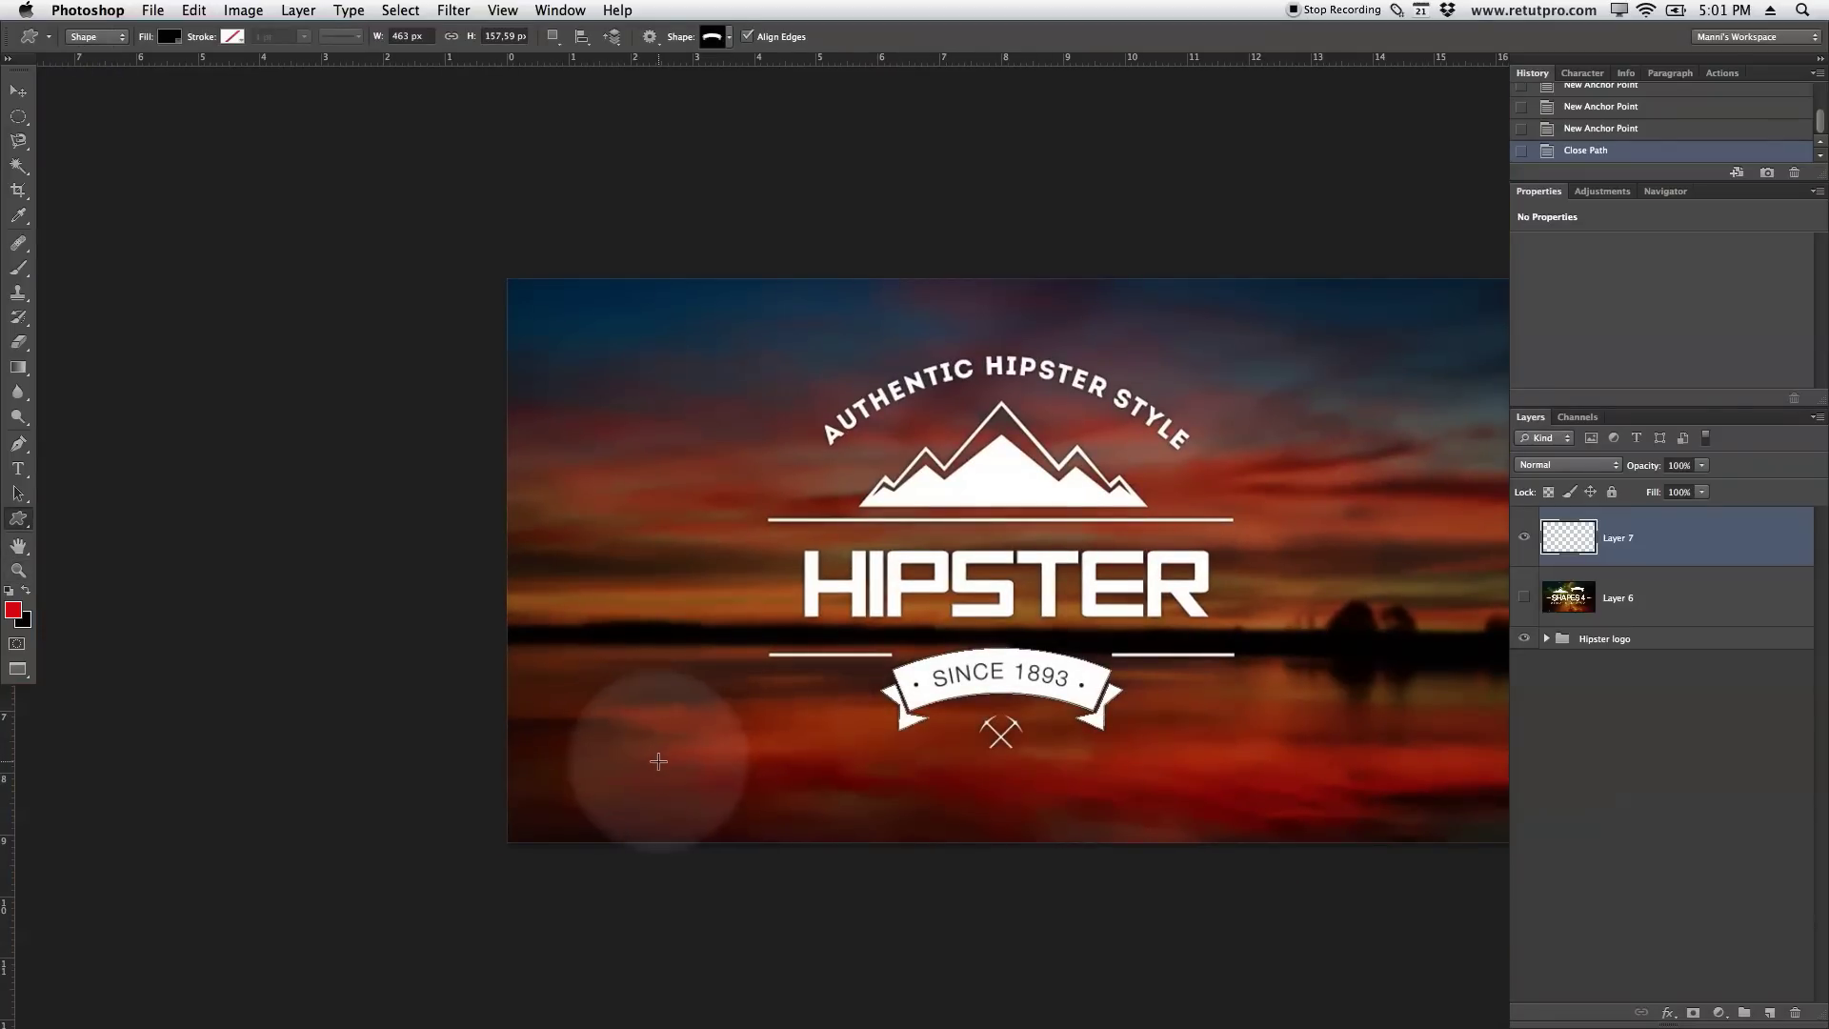
drag(629, 742, 857, 839)
click(18, 90)
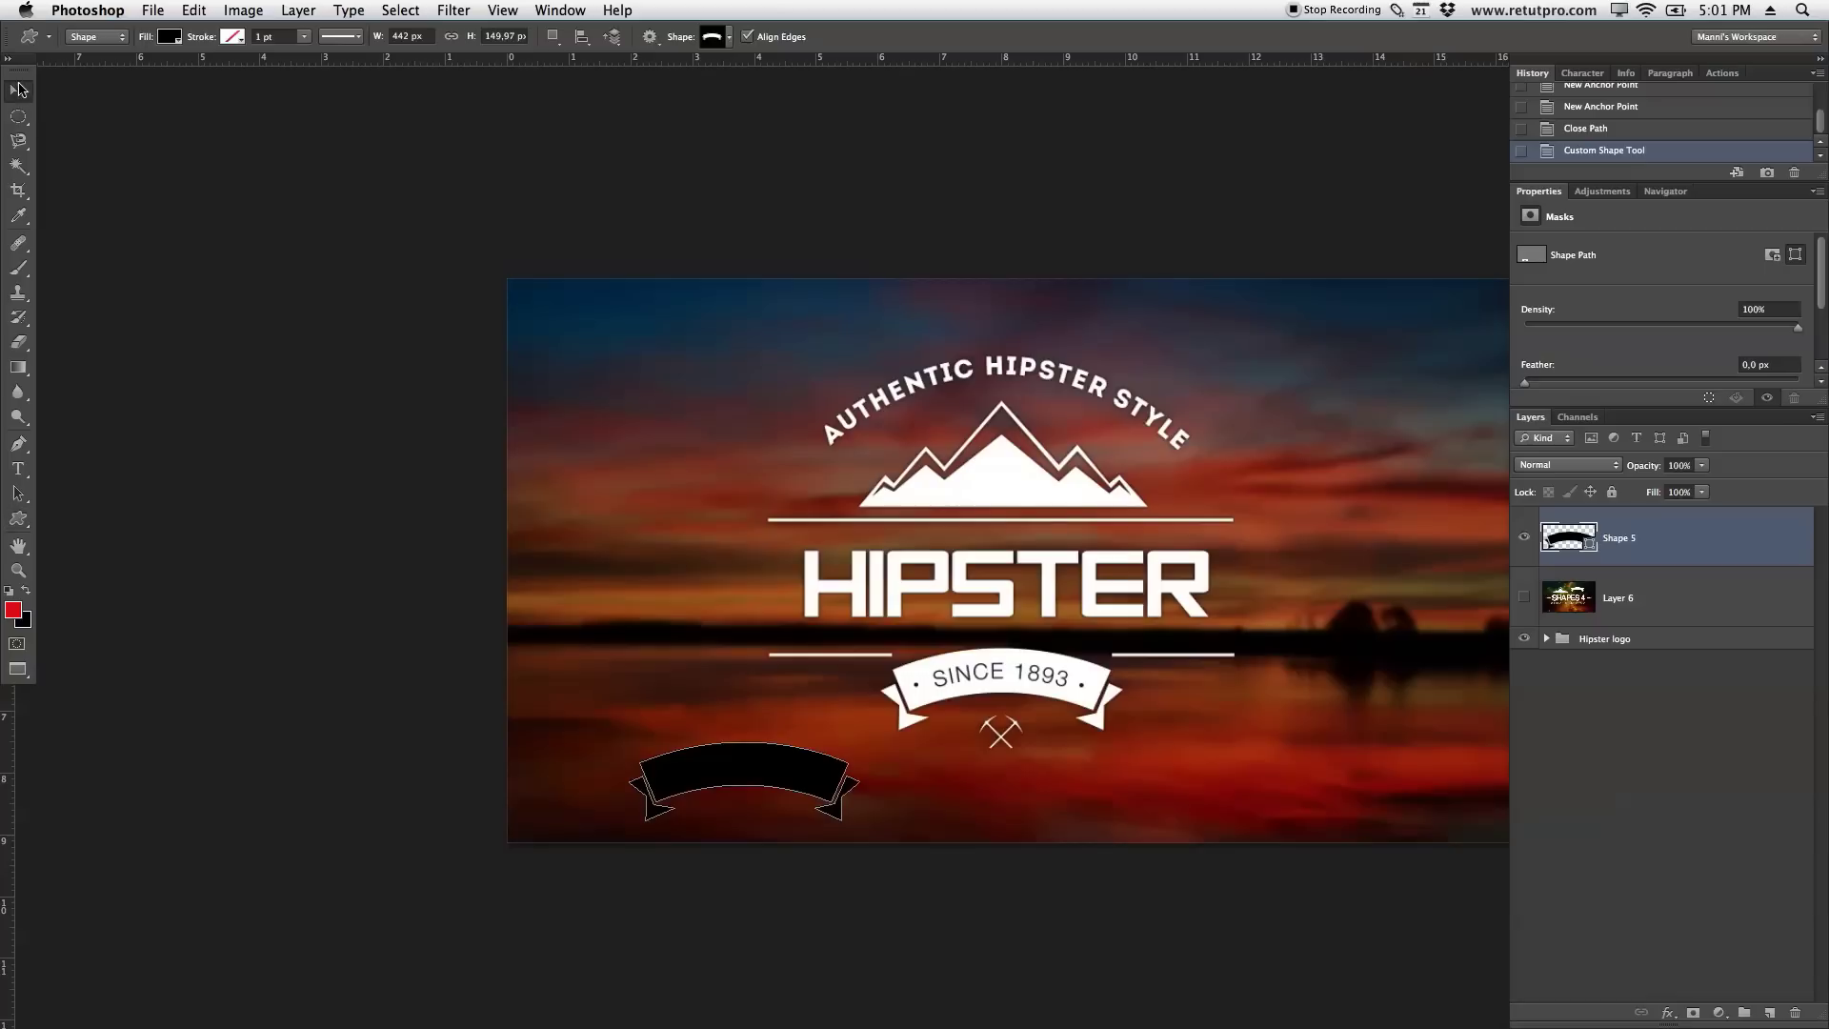
drag(678, 750, 623, 716)
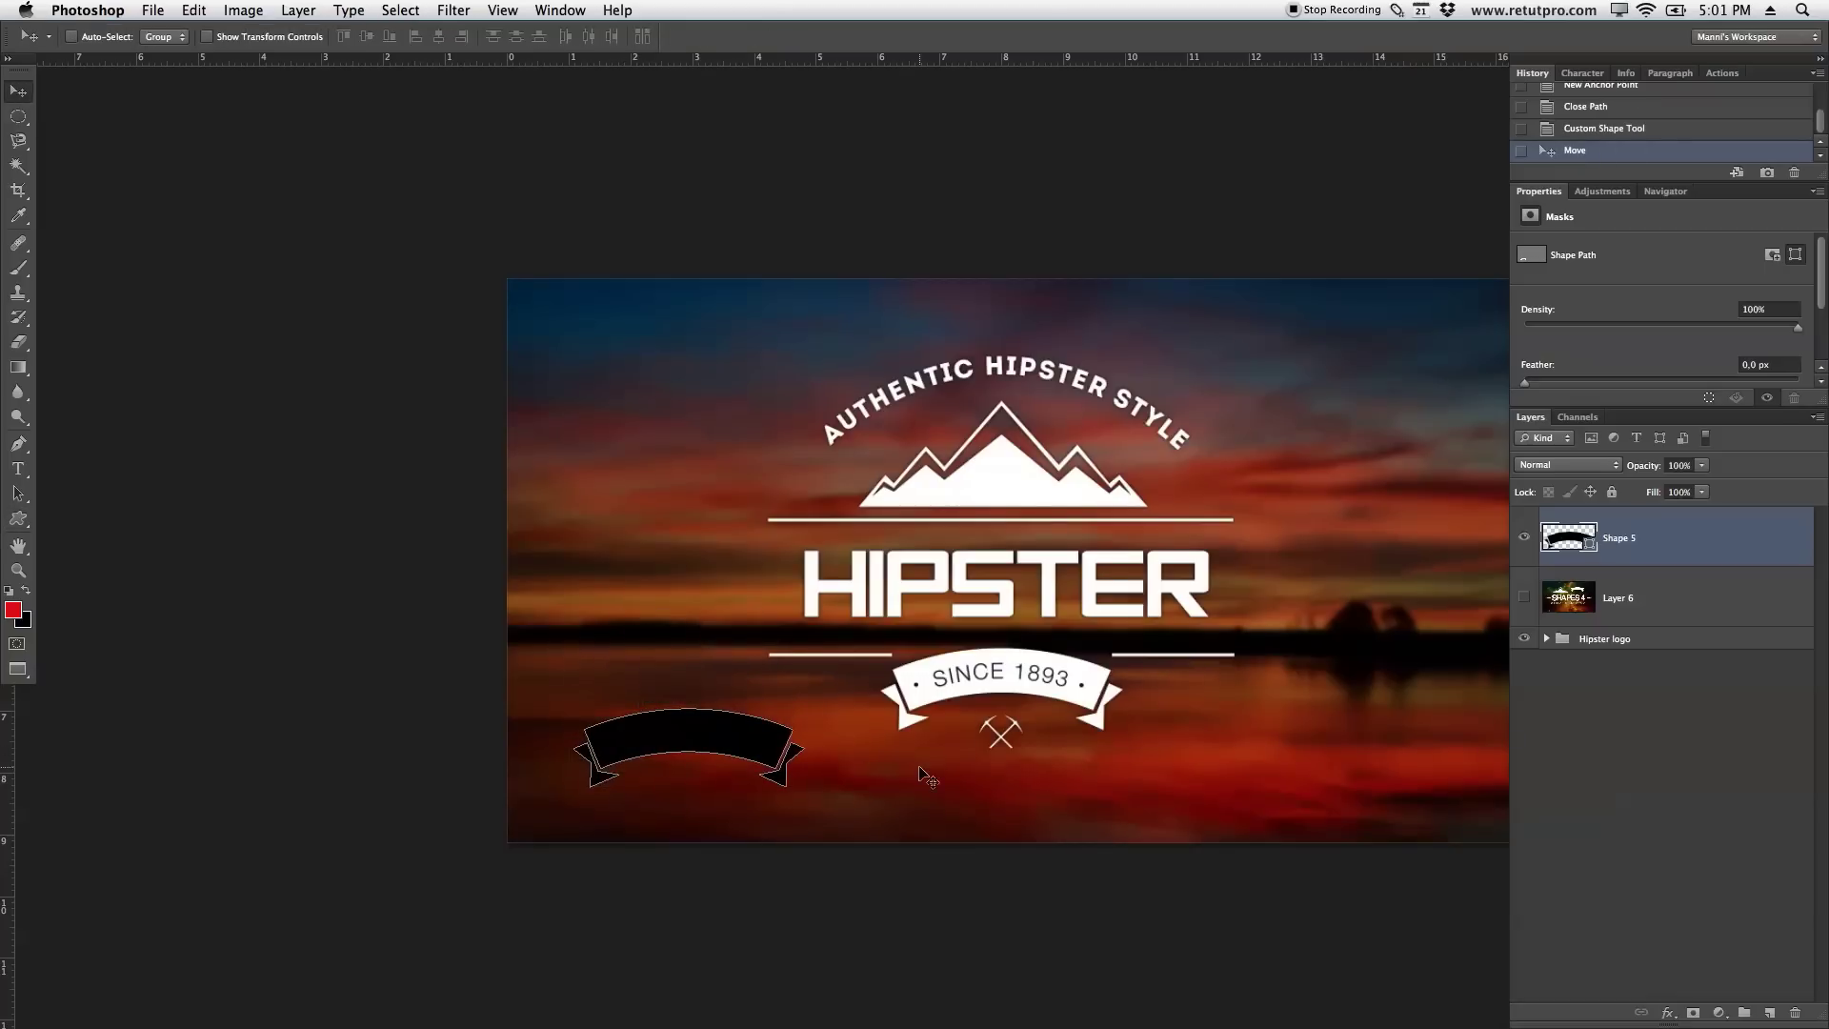
key(z)
click(816, 721)
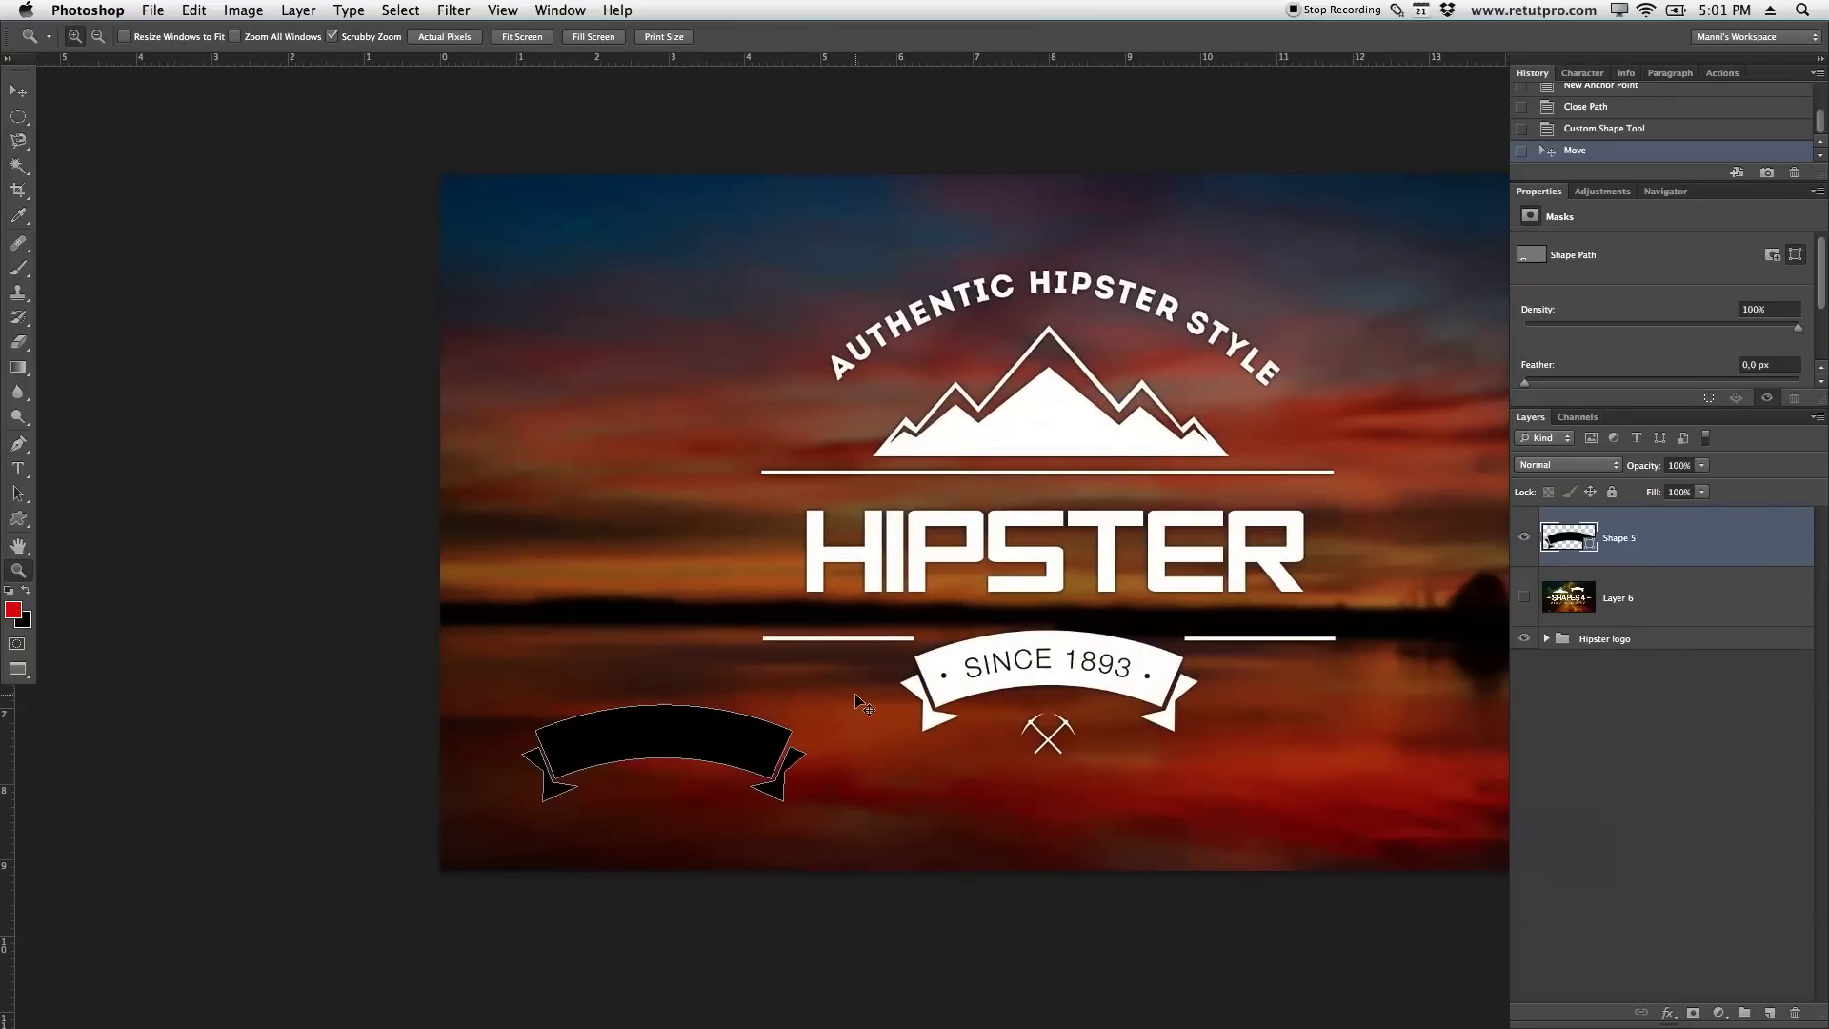
click(662, 778)
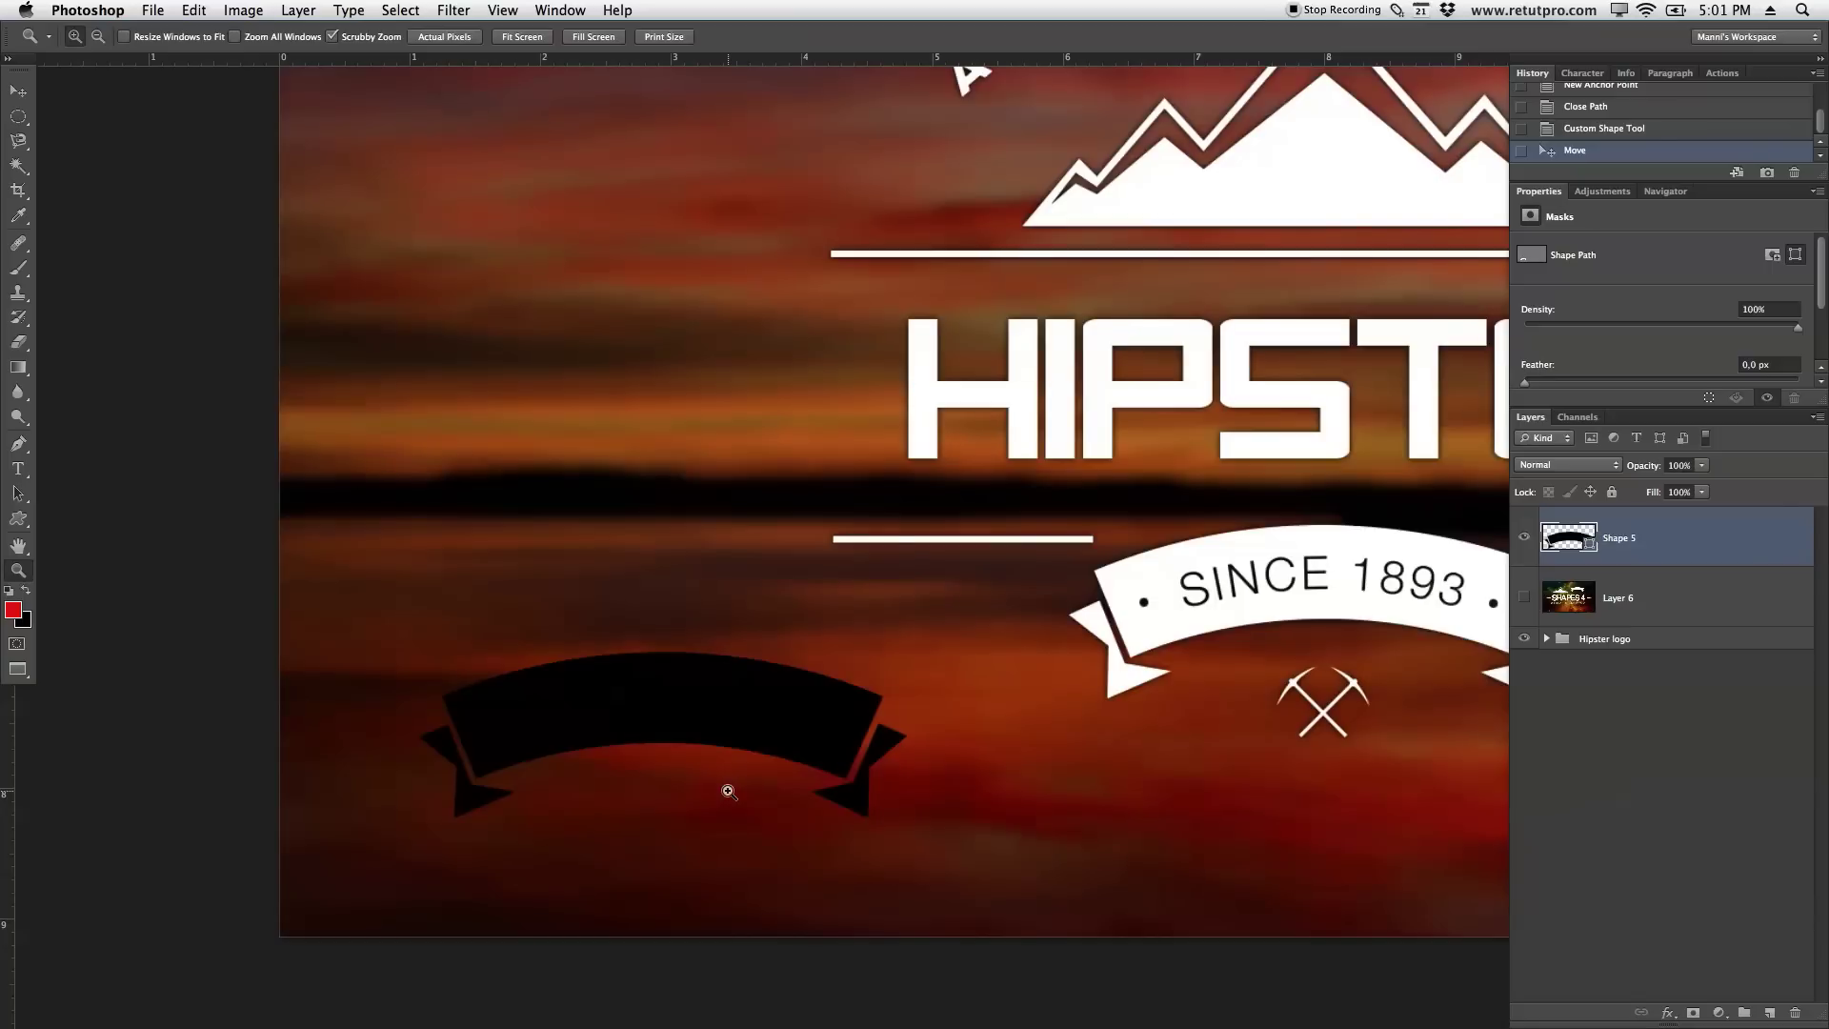
key(super+0)
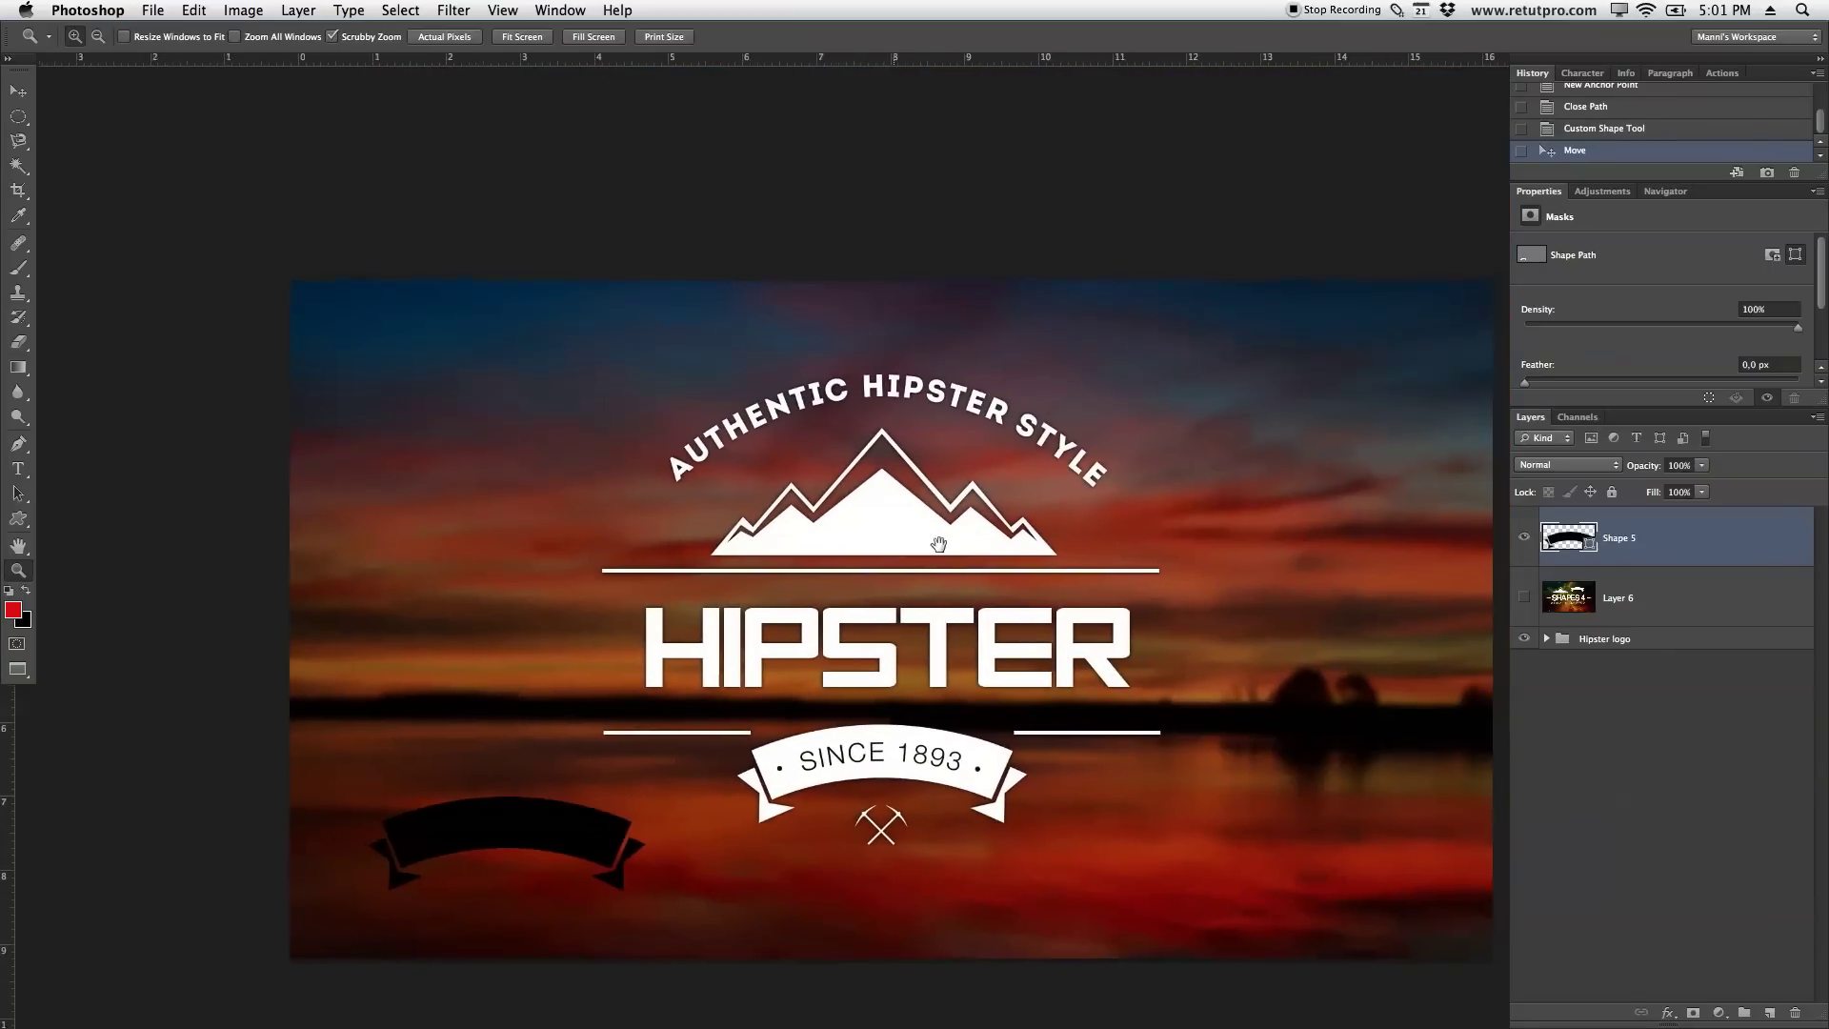
Zoom in on the mountain emblem and add an empty Layer 7 above Shape 5
drag(938, 544, 1070, 450)
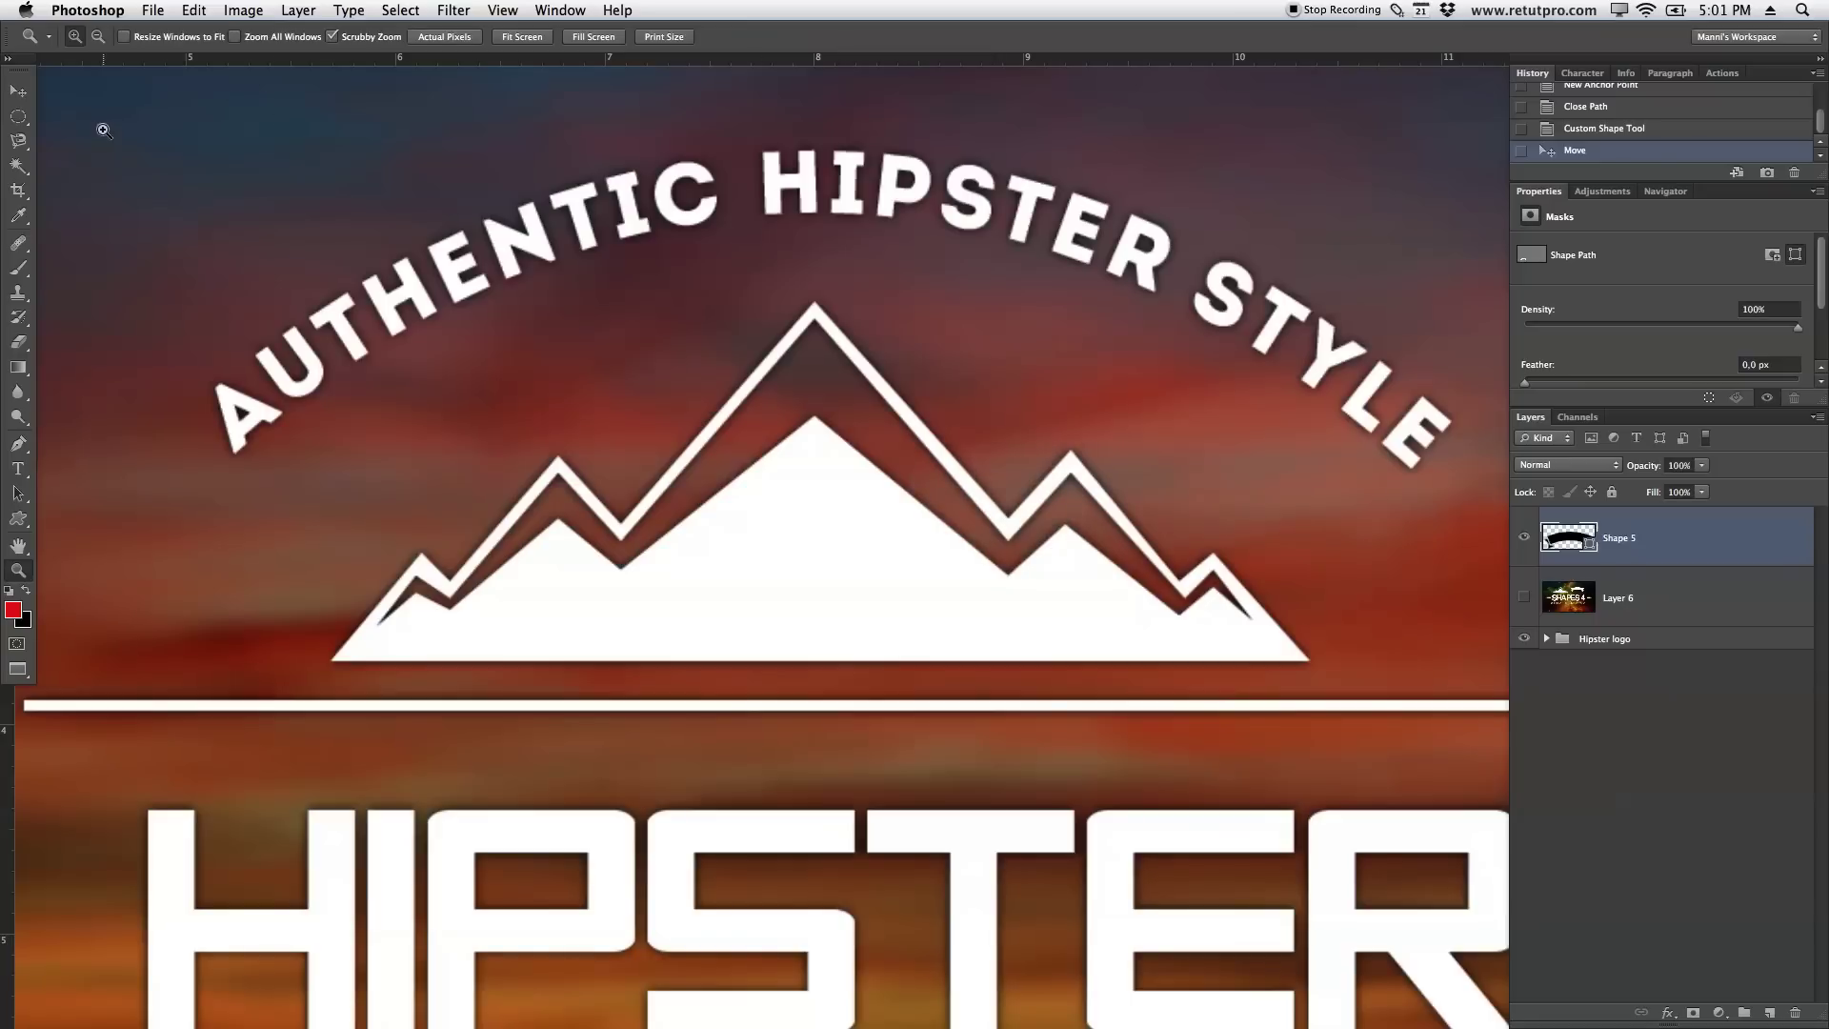
click(18, 444)
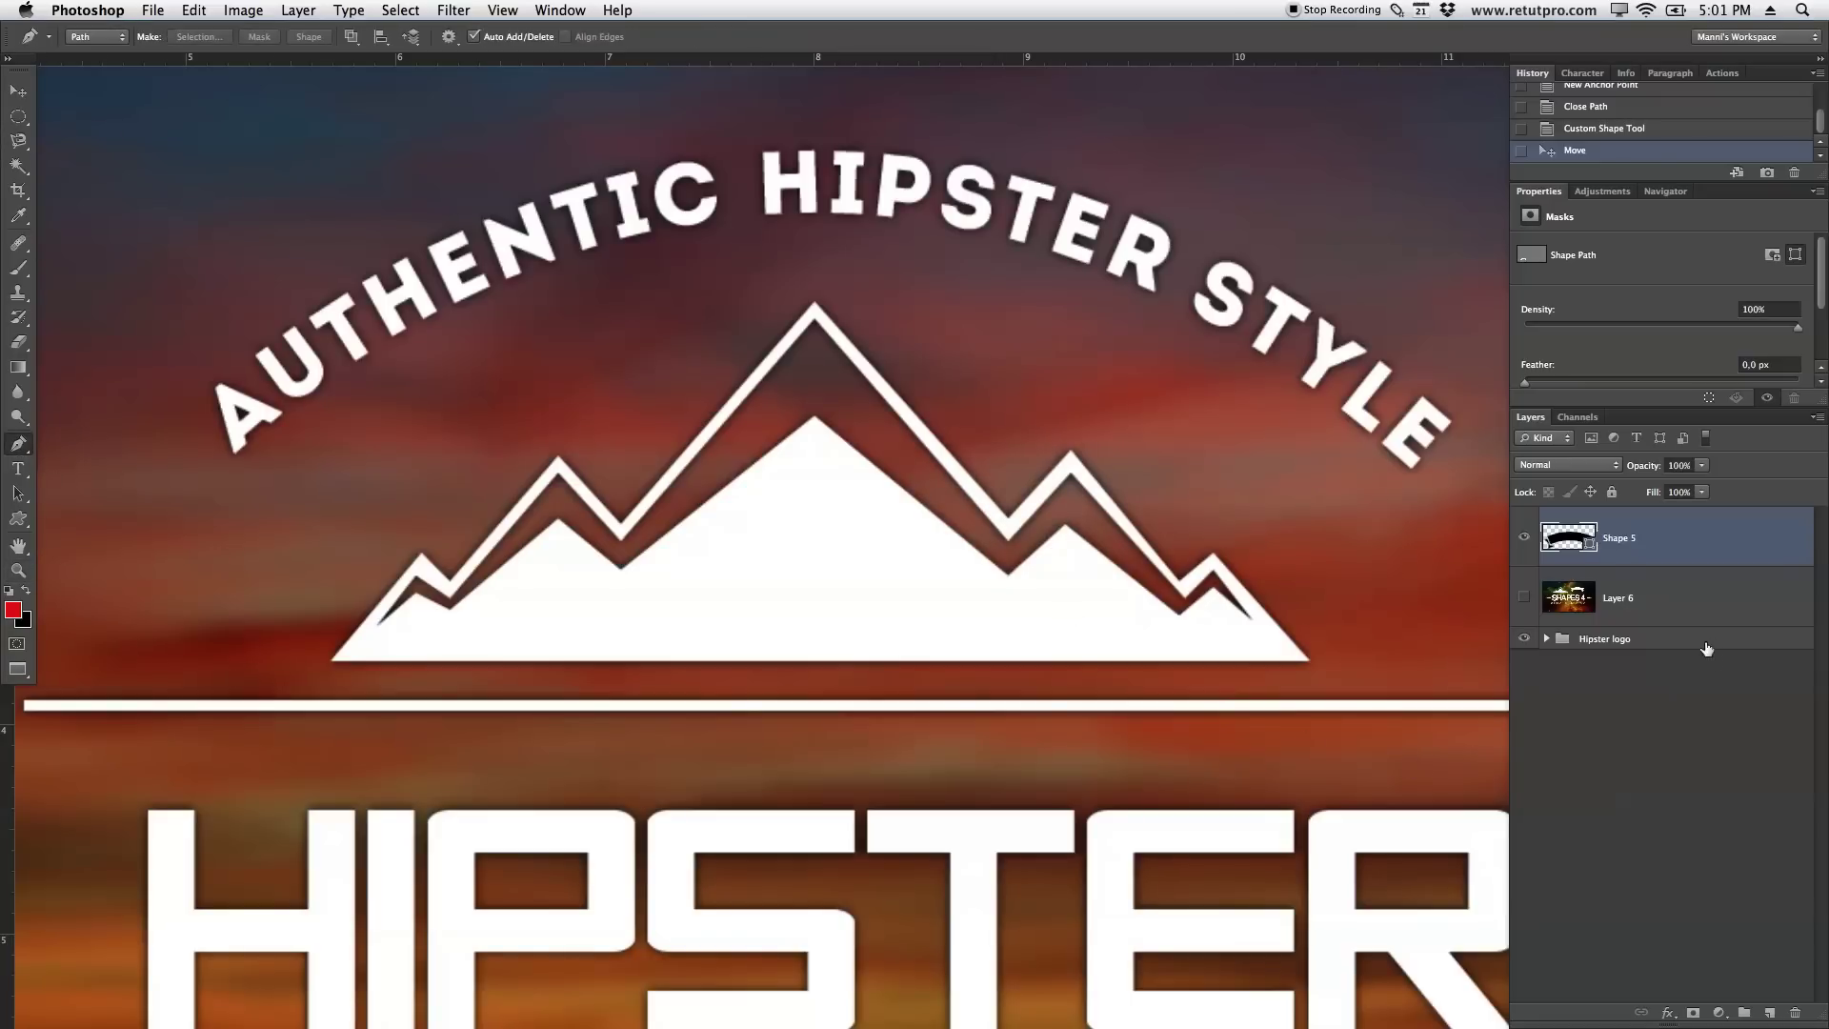
click(1769, 1013)
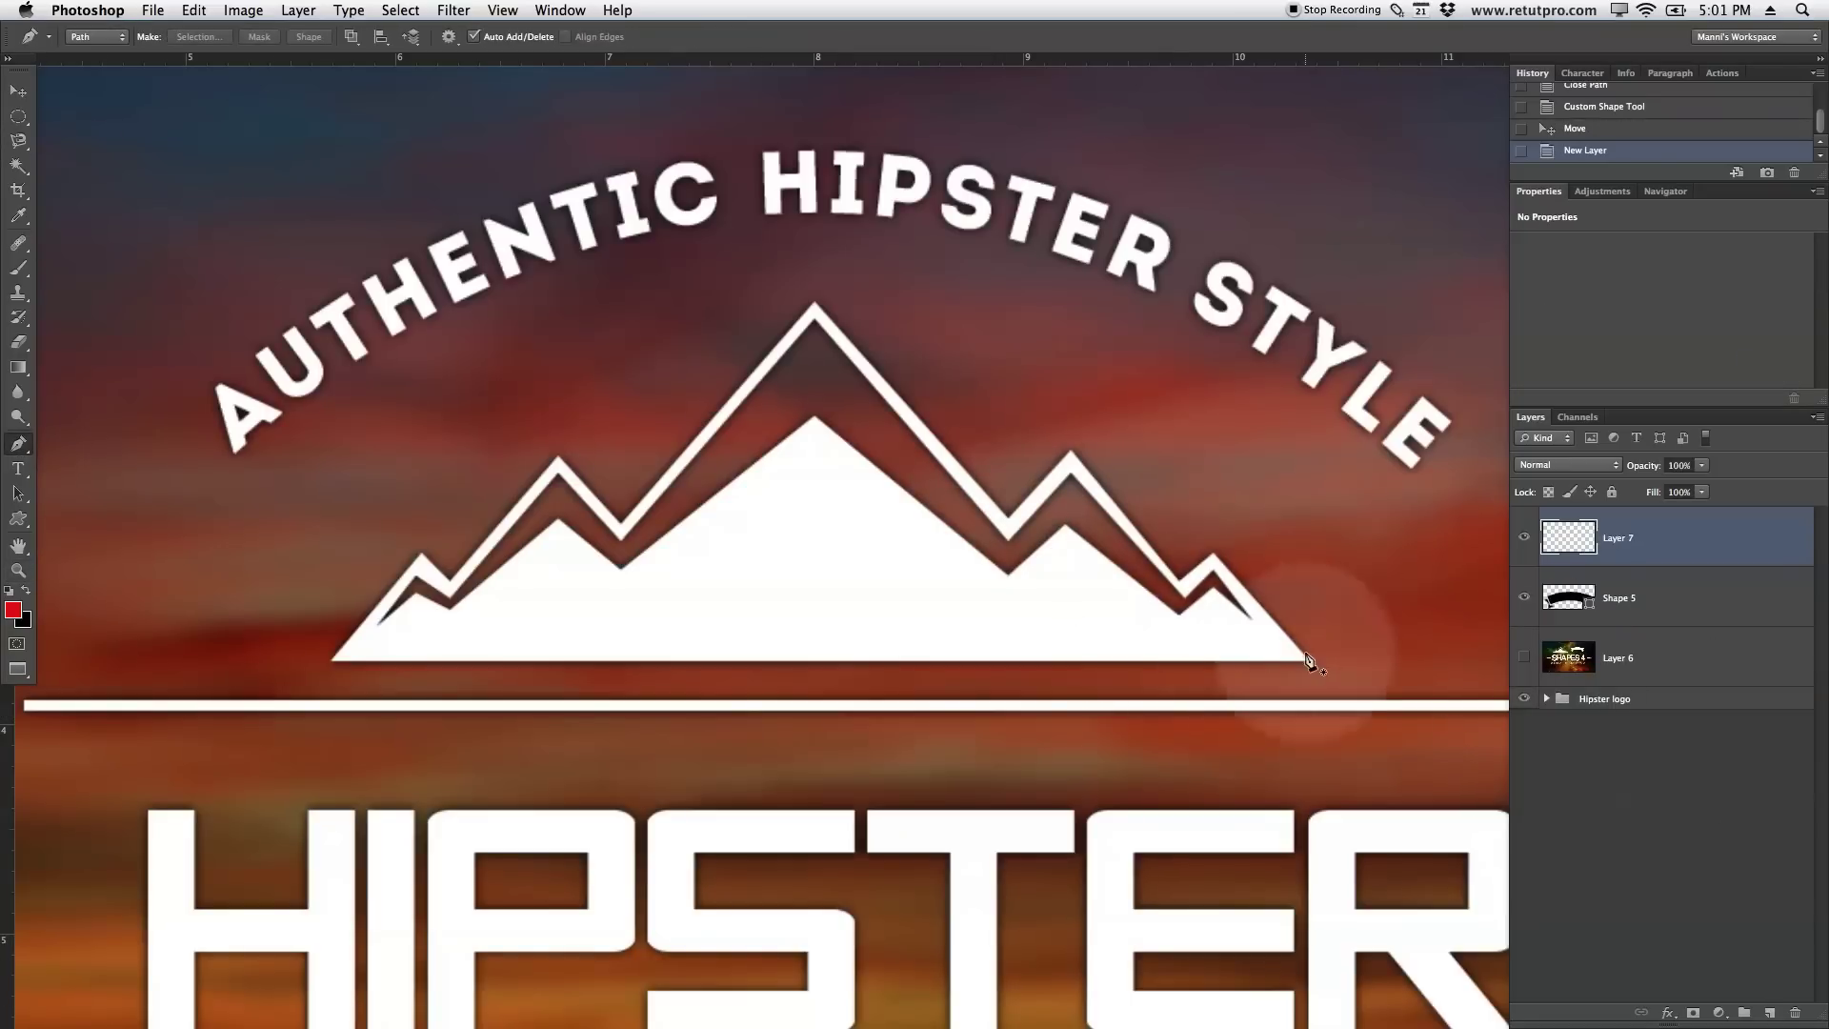
Place guides at the mountain's base, peak and centre, then anchor its bottom-right corner
drag(1103, 59, 1318, 661)
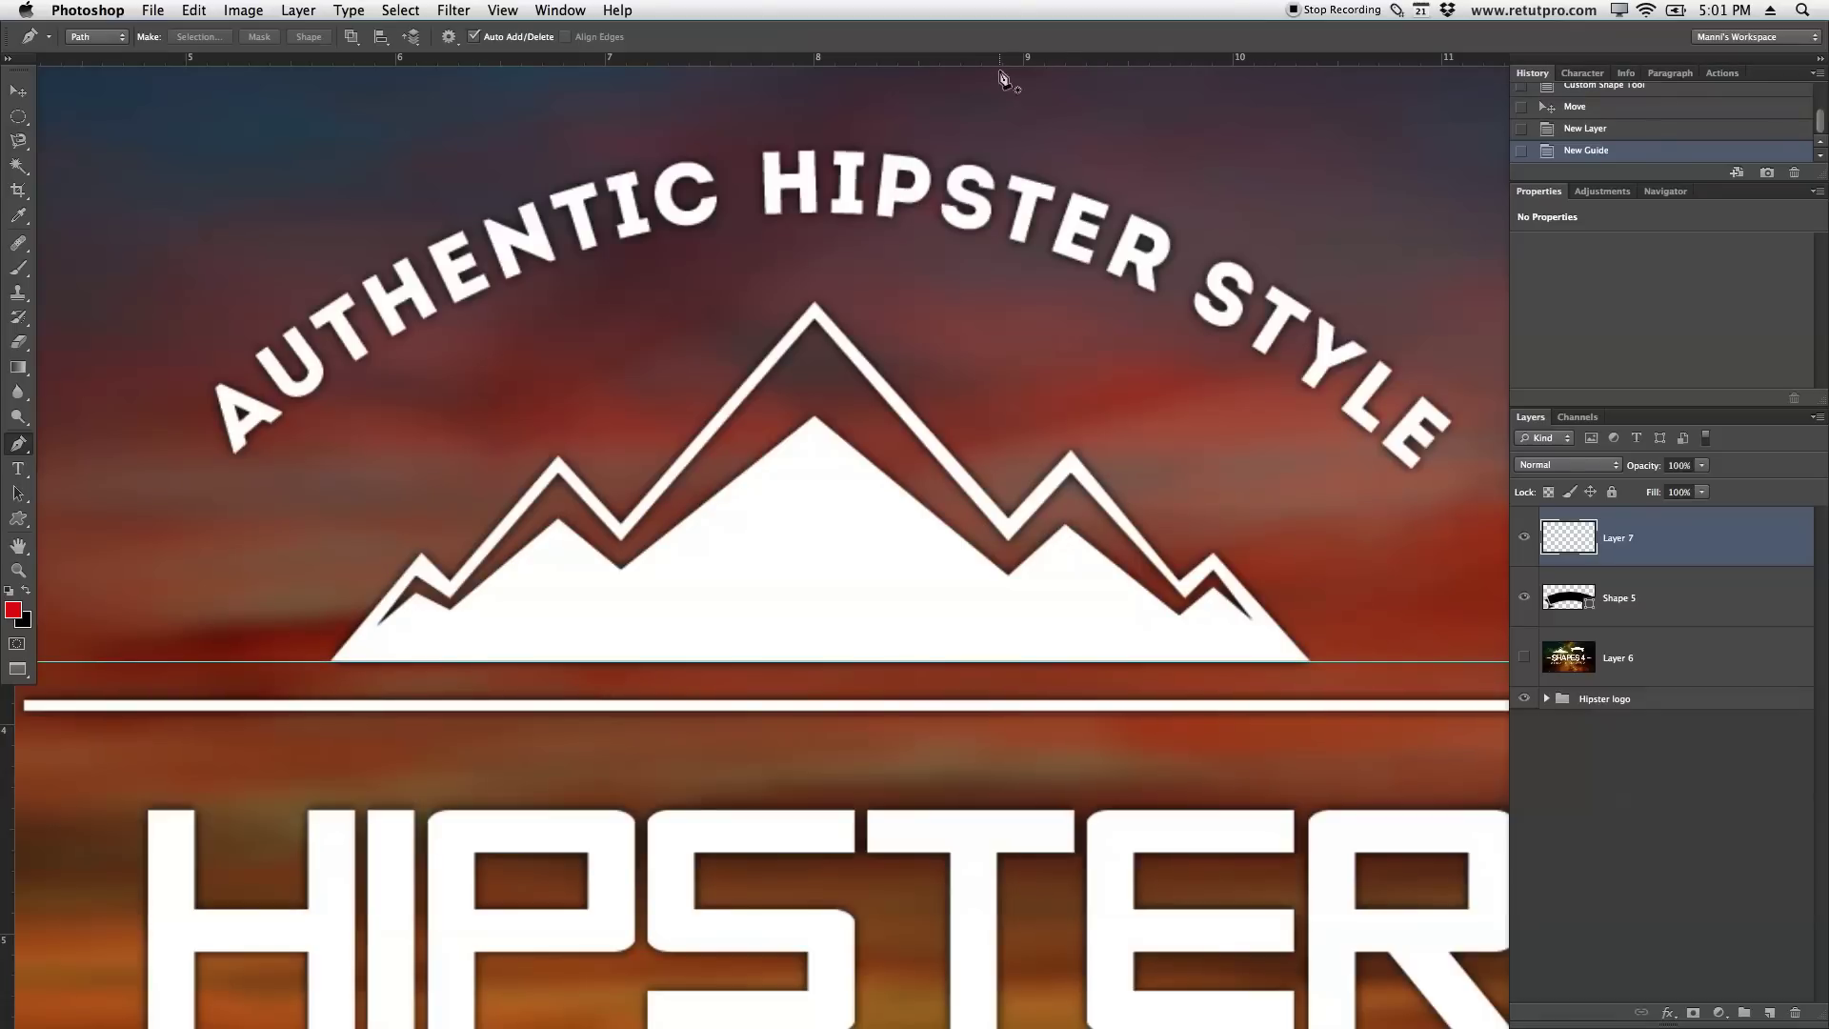
drag(995, 59, 1009, 298)
drag(8, 726, 816, 309)
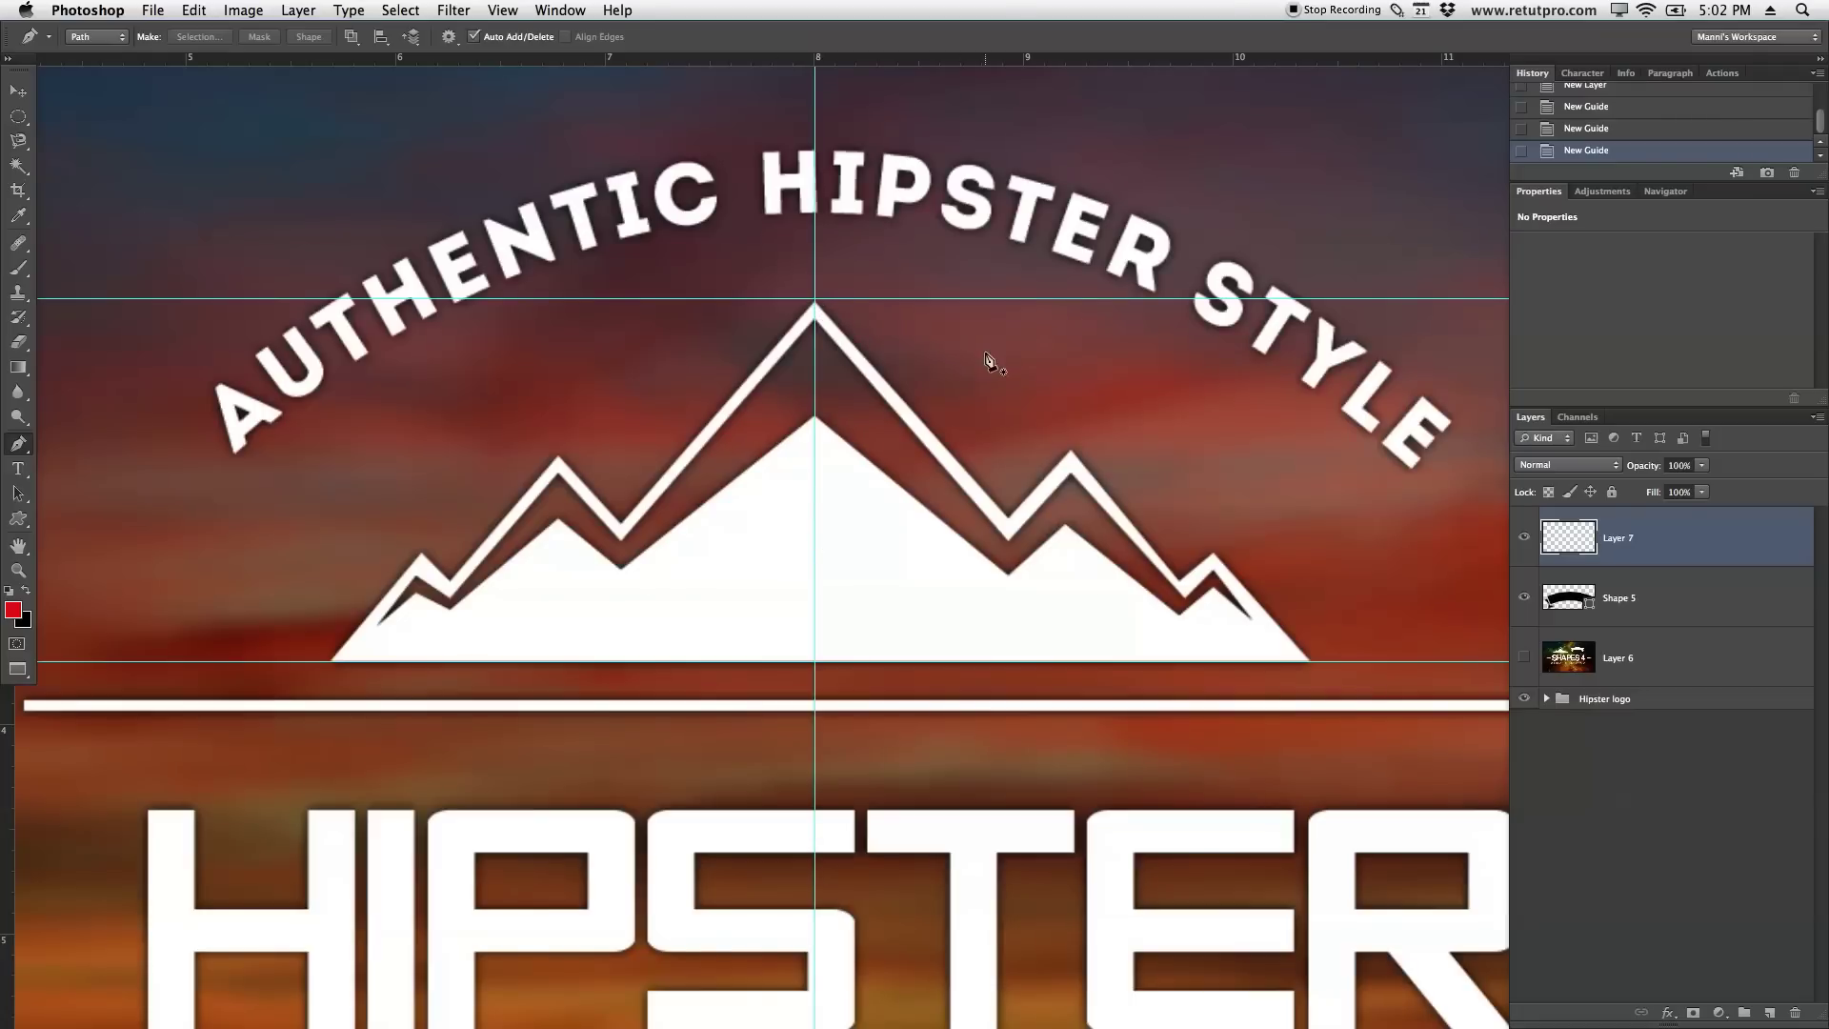
click(1311, 662)
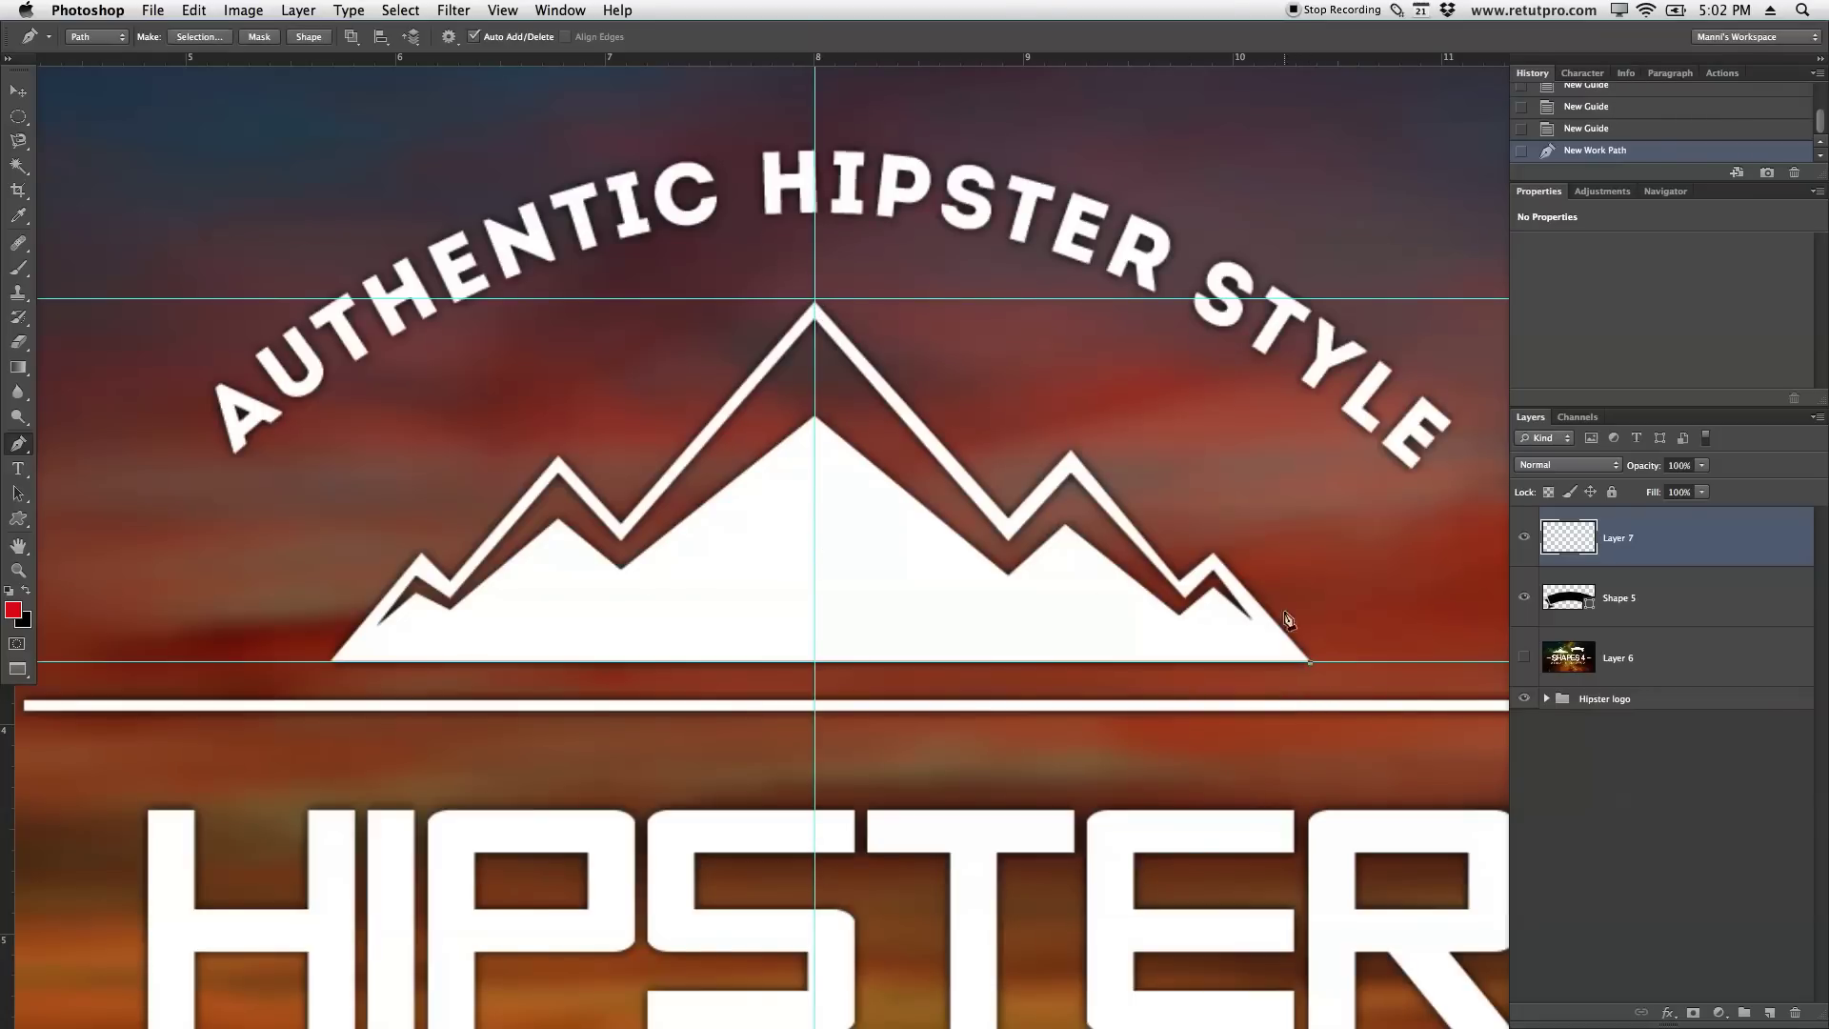
Trace the mountain's outer outline across its ridges and peaks, closing at the bottom-right corner
click(1212, 551)
click(1180, 579)
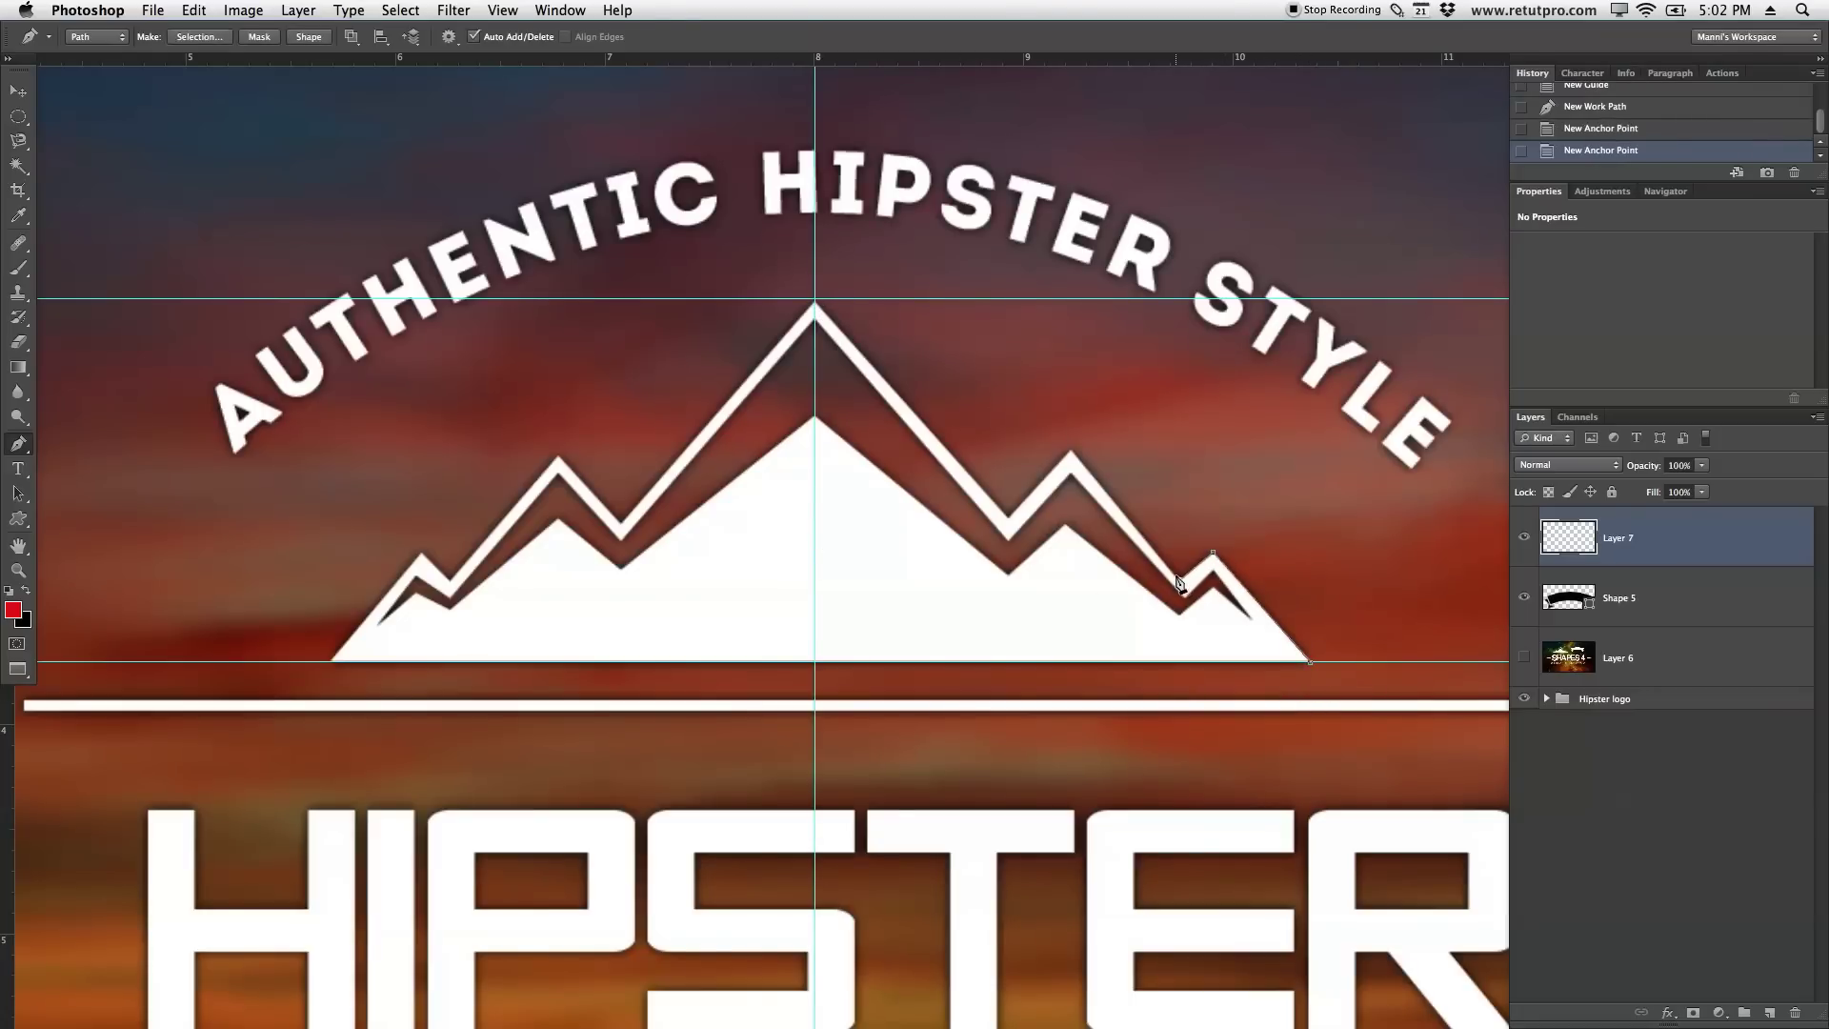
click(1071, 450)
click(1007, 514)
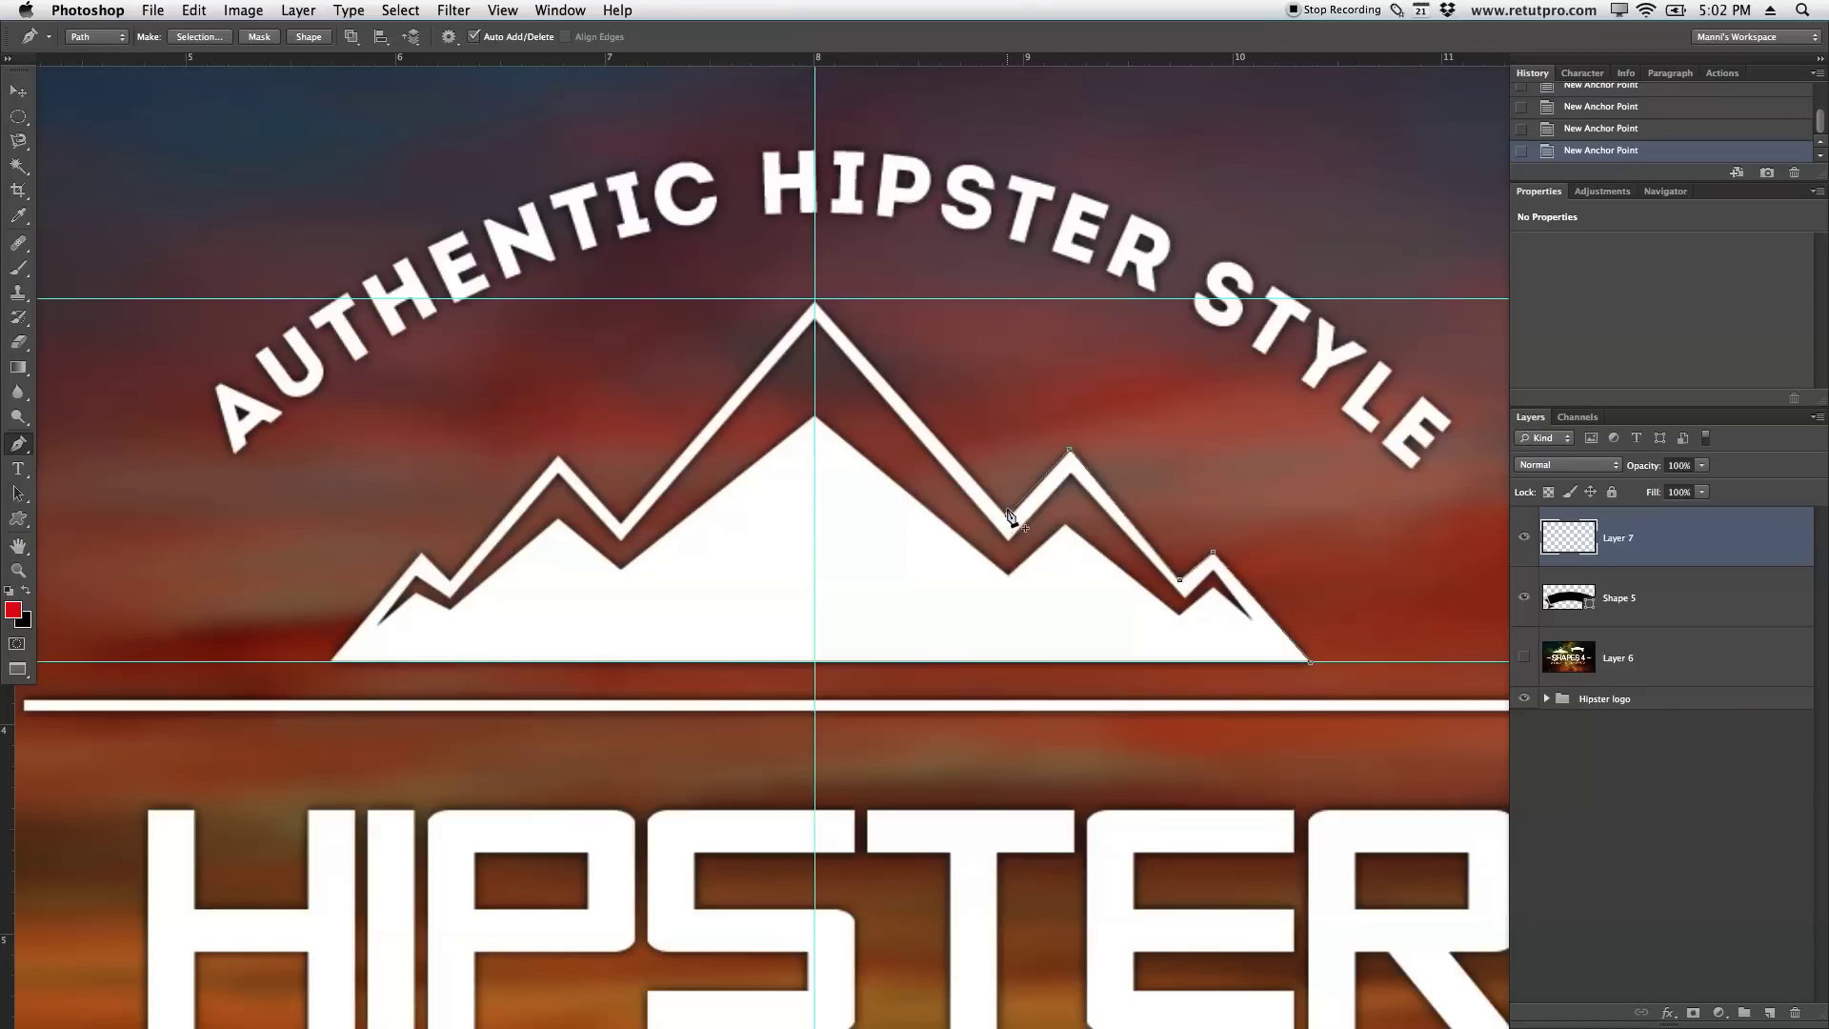
click(815, 302)
click(622, 521)
click(558, 456)
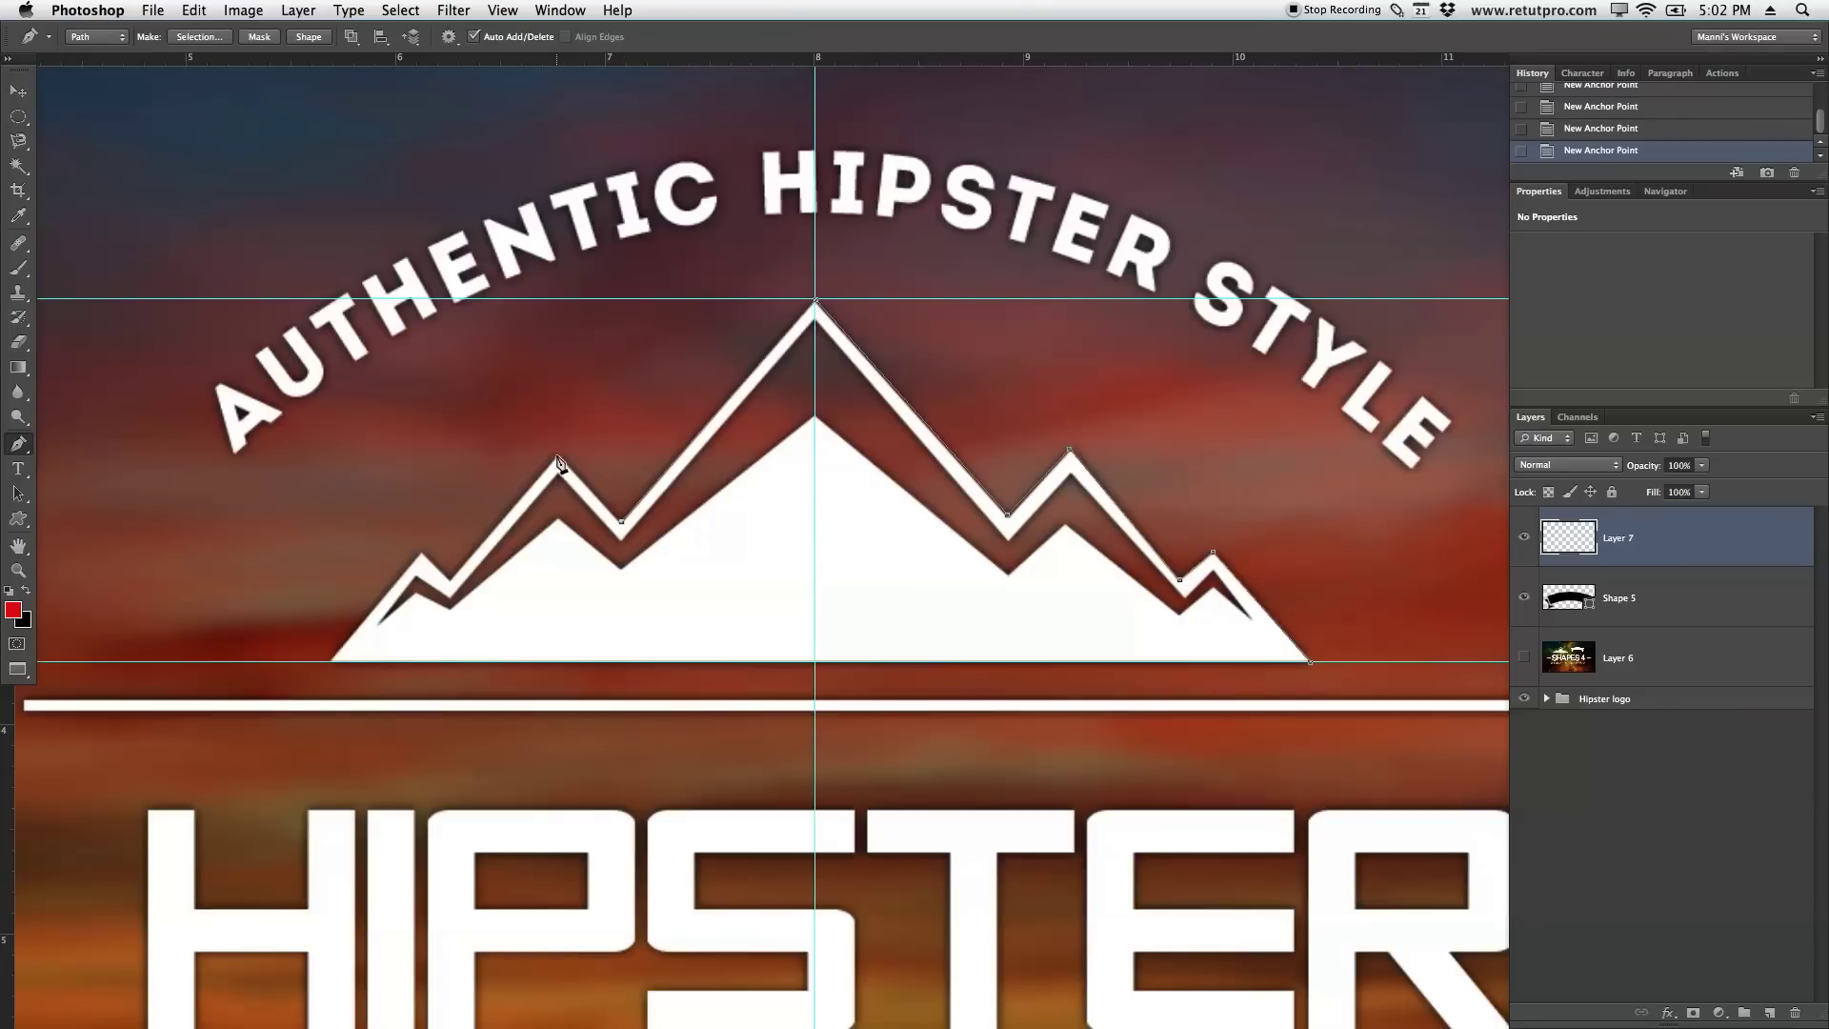
click(422, 553)
click(329, 662)
click(1312, 664)
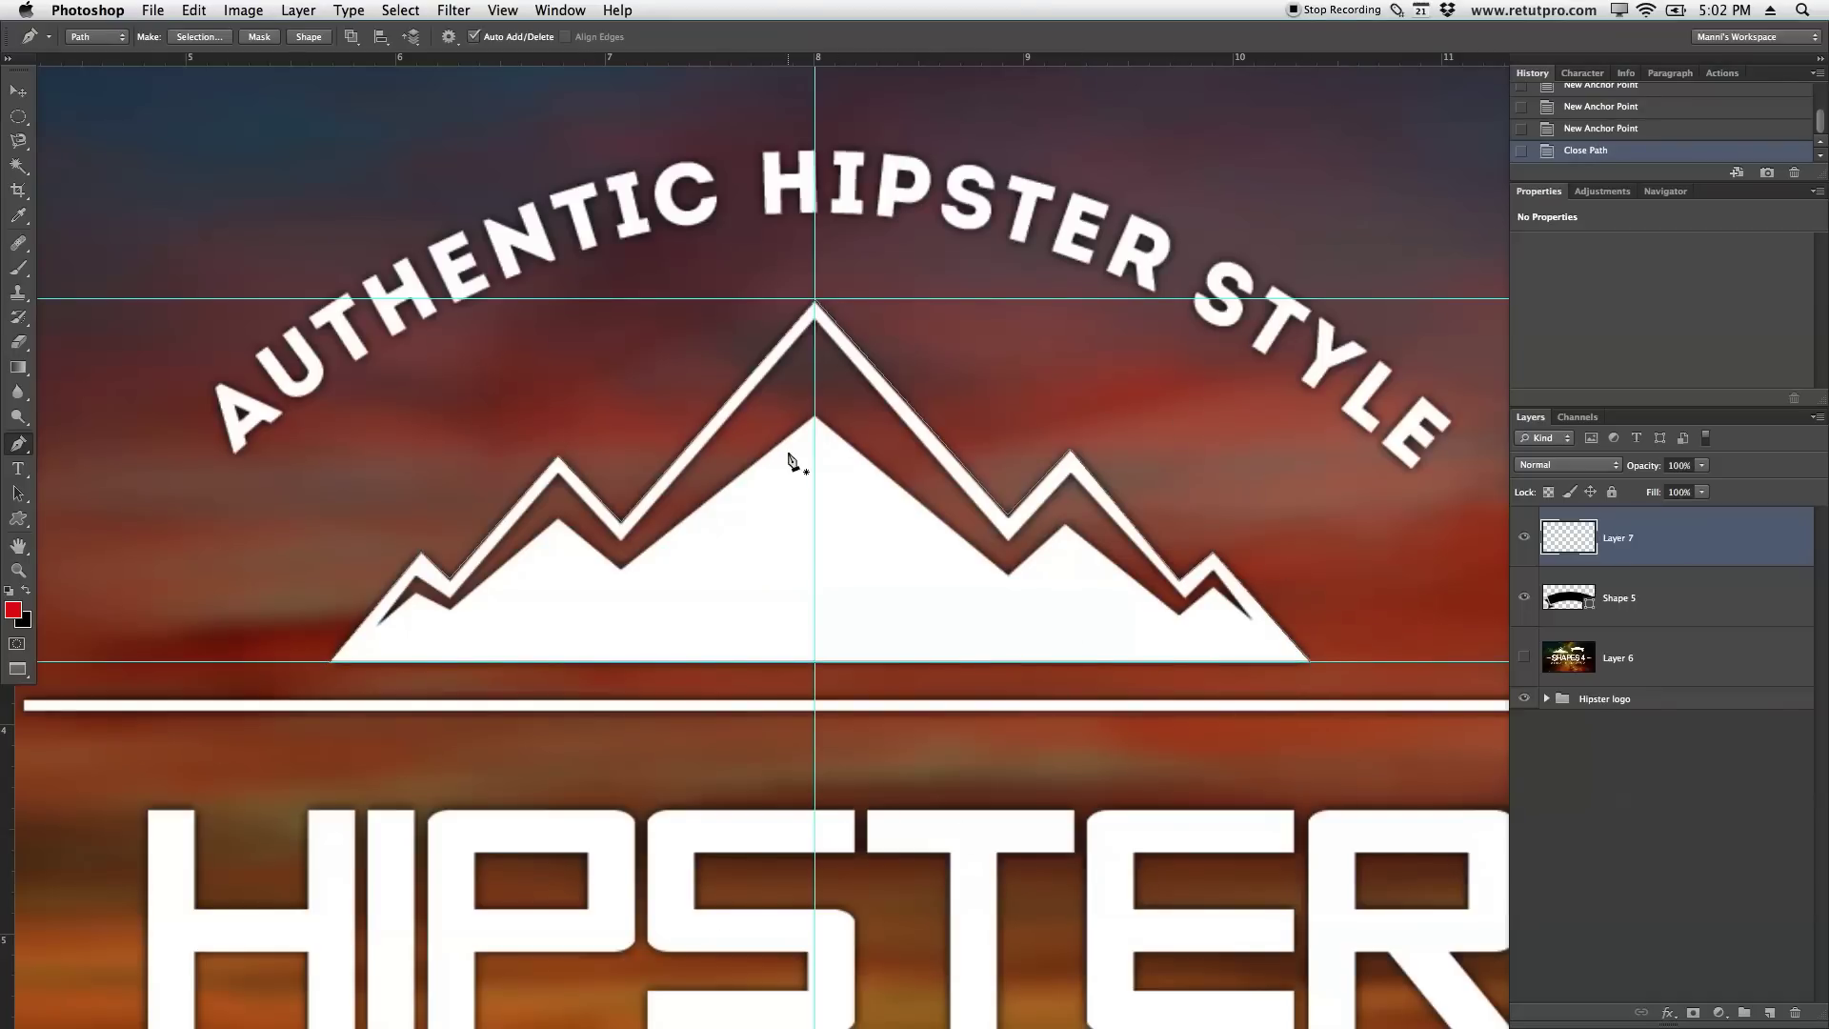
Start defining the mountain path as custom shape Shape 163, then cancel the naming
right_click(770, 481)
click(808, 539)
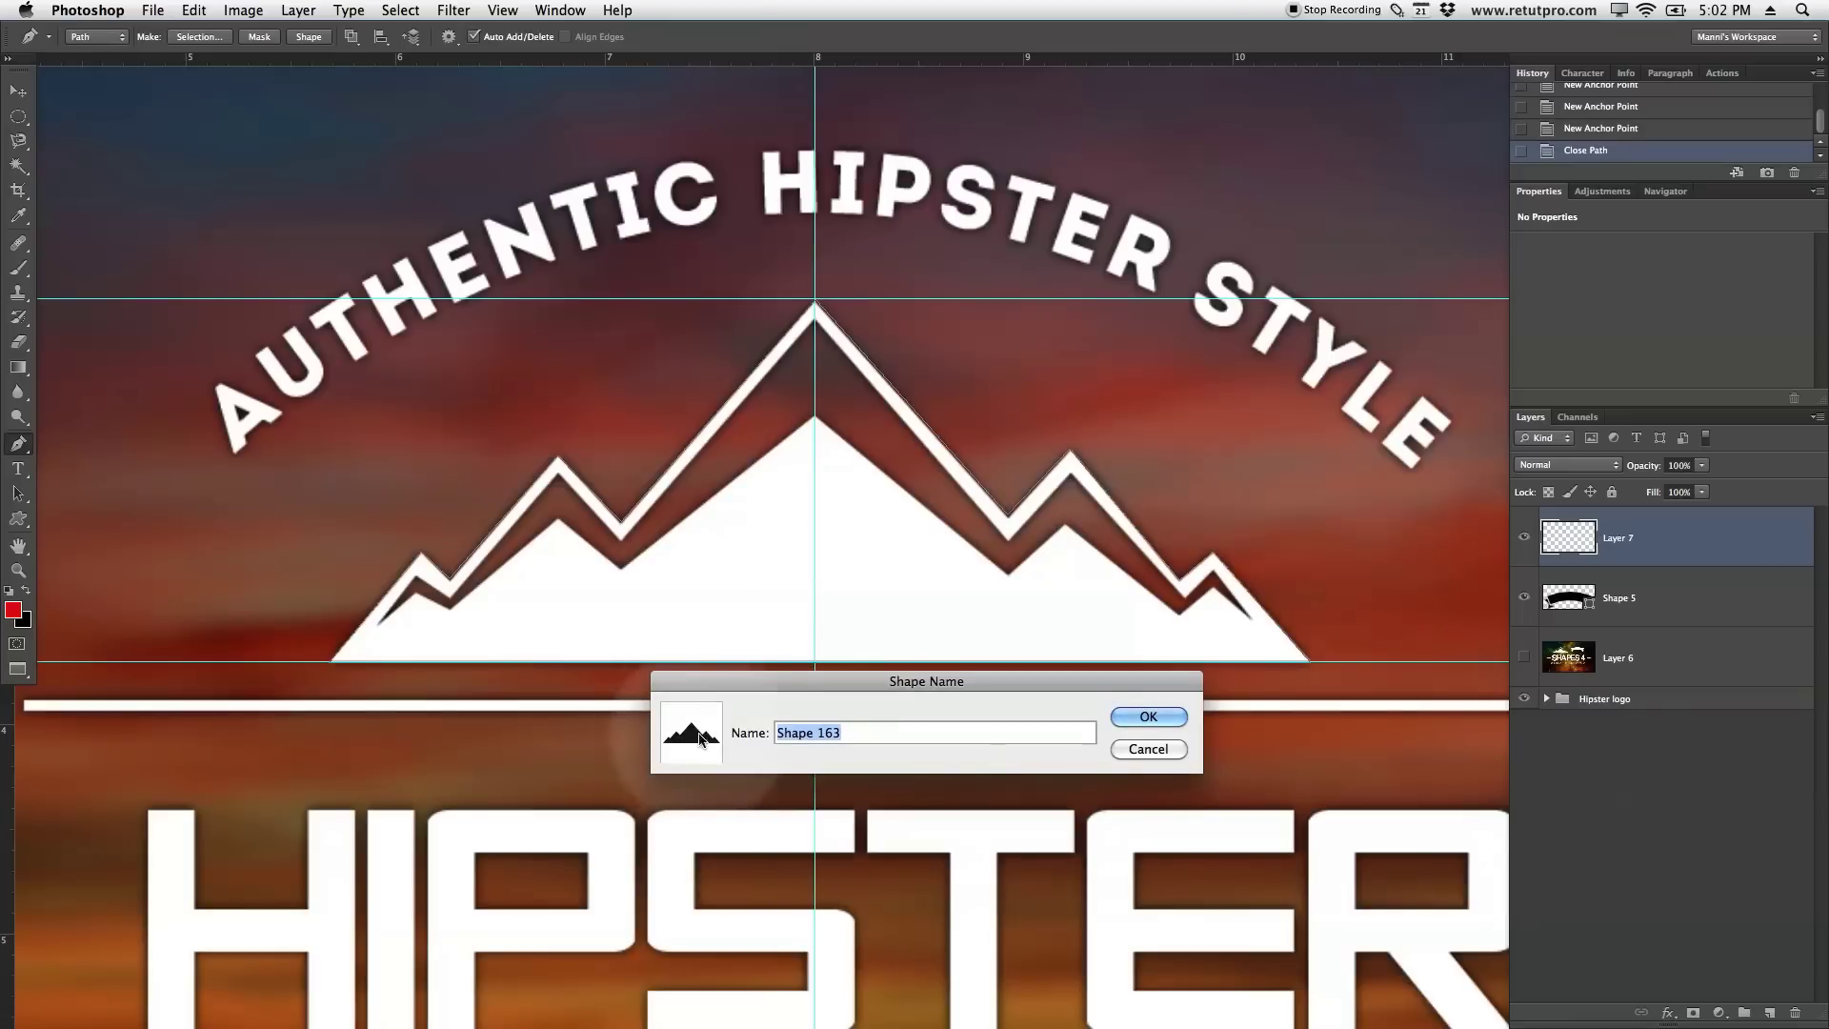
click(1179, 751)
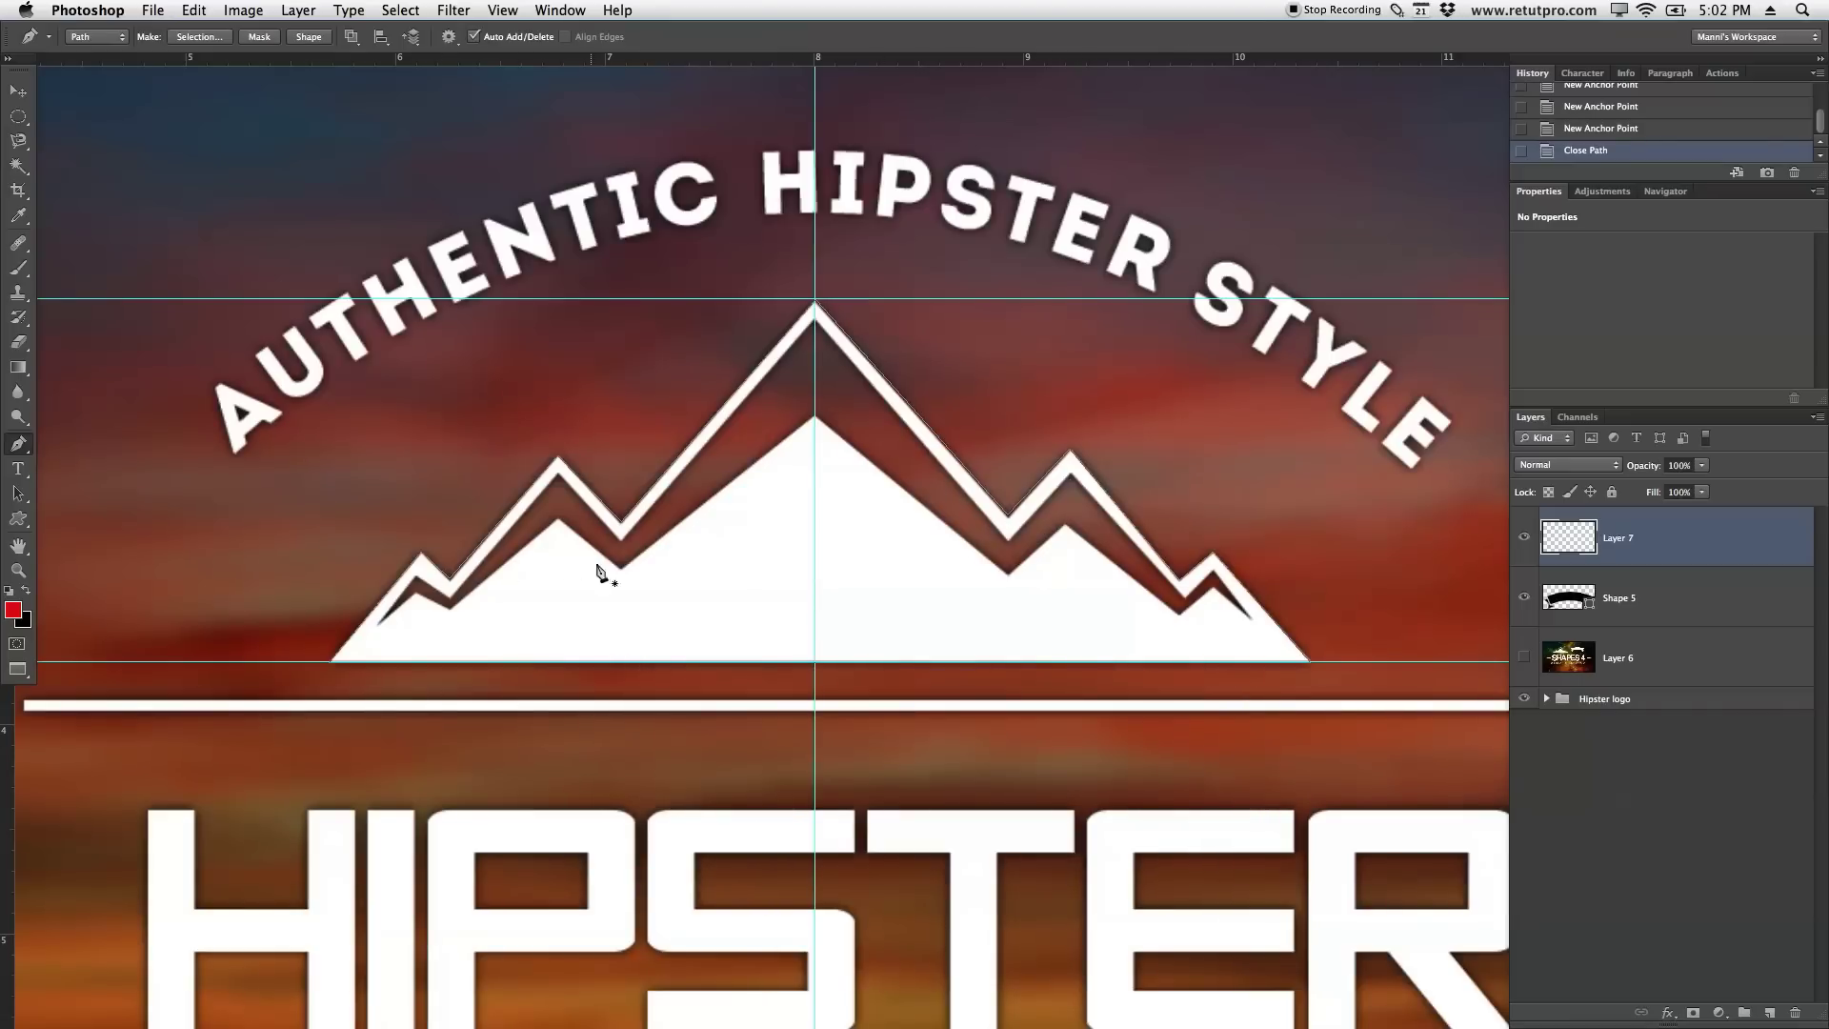
Start the inner path at the bottom-right and trace to the inner right peak, redoing one anchor
click(1254, 620)
click(1213, 570)
click(1184, 600)
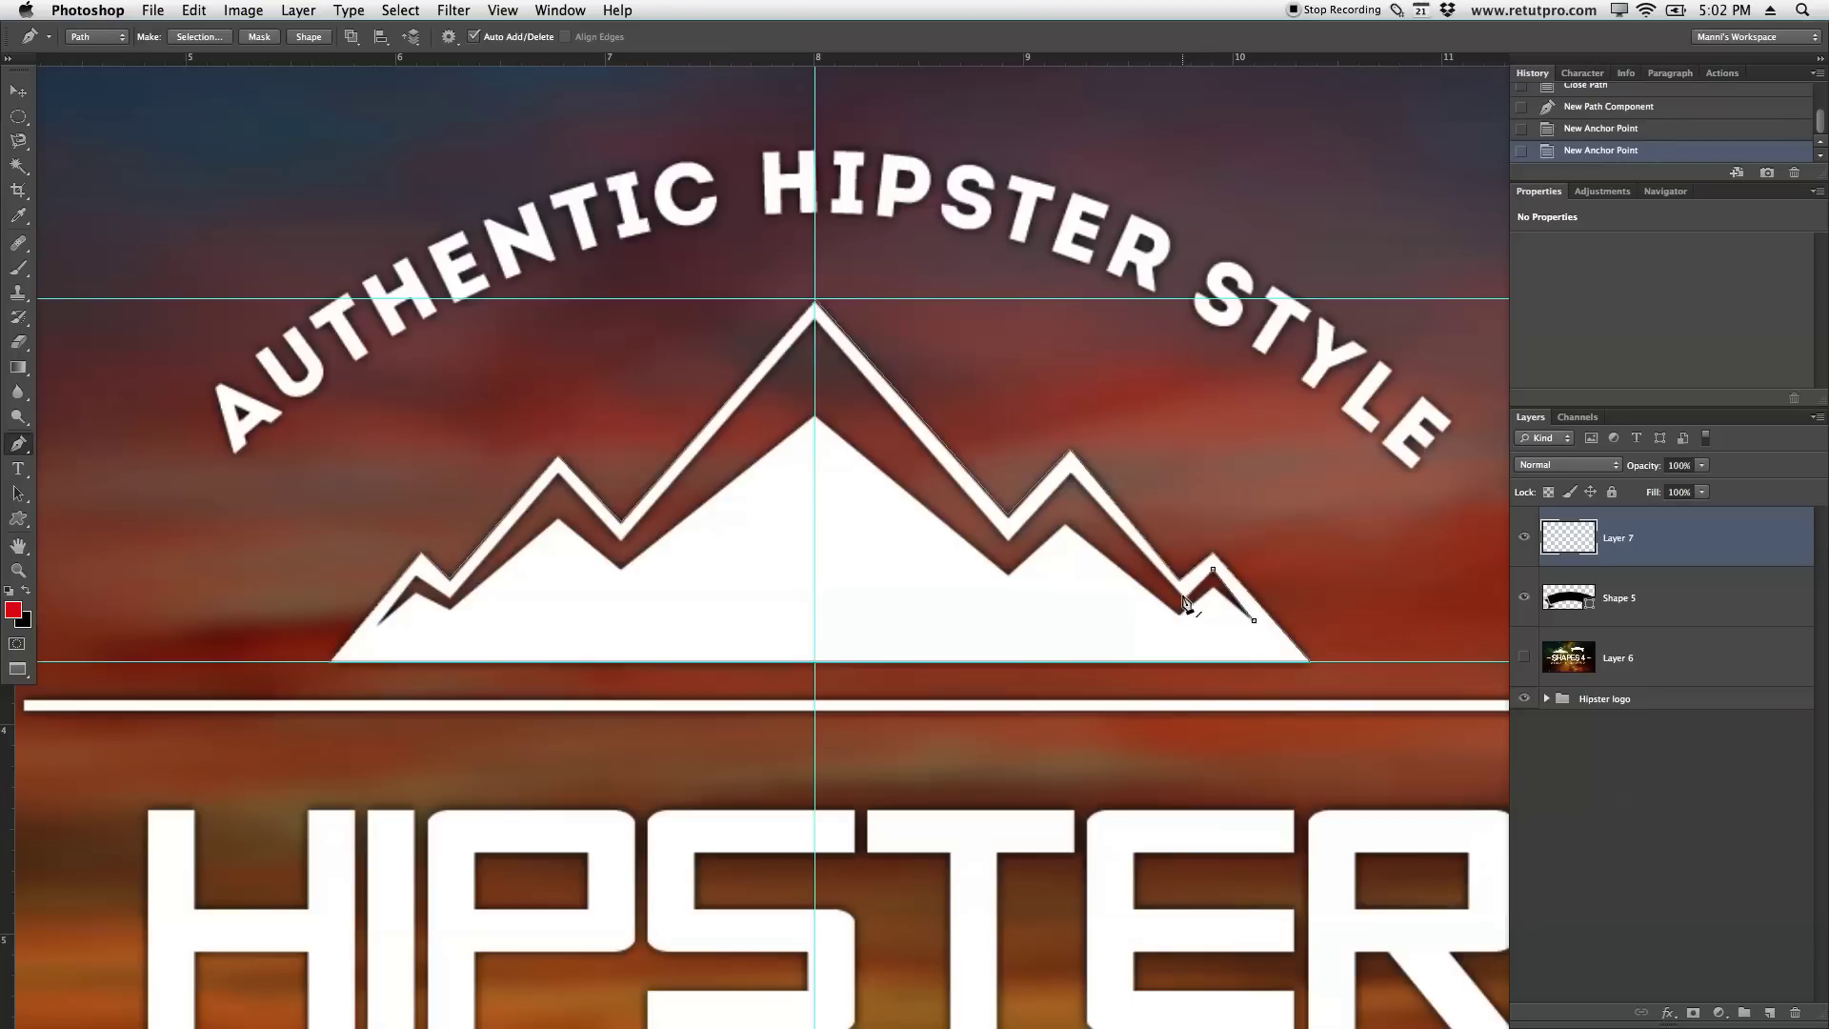
click(1070, 476)
key(super+z)
click(1071, 475)
click(1008, 542)
Continue the inner edge across the left peaks, valleys and the small left peak
click(622, 541)
click(558, 475)
click(449, 600)
click(416, 577)
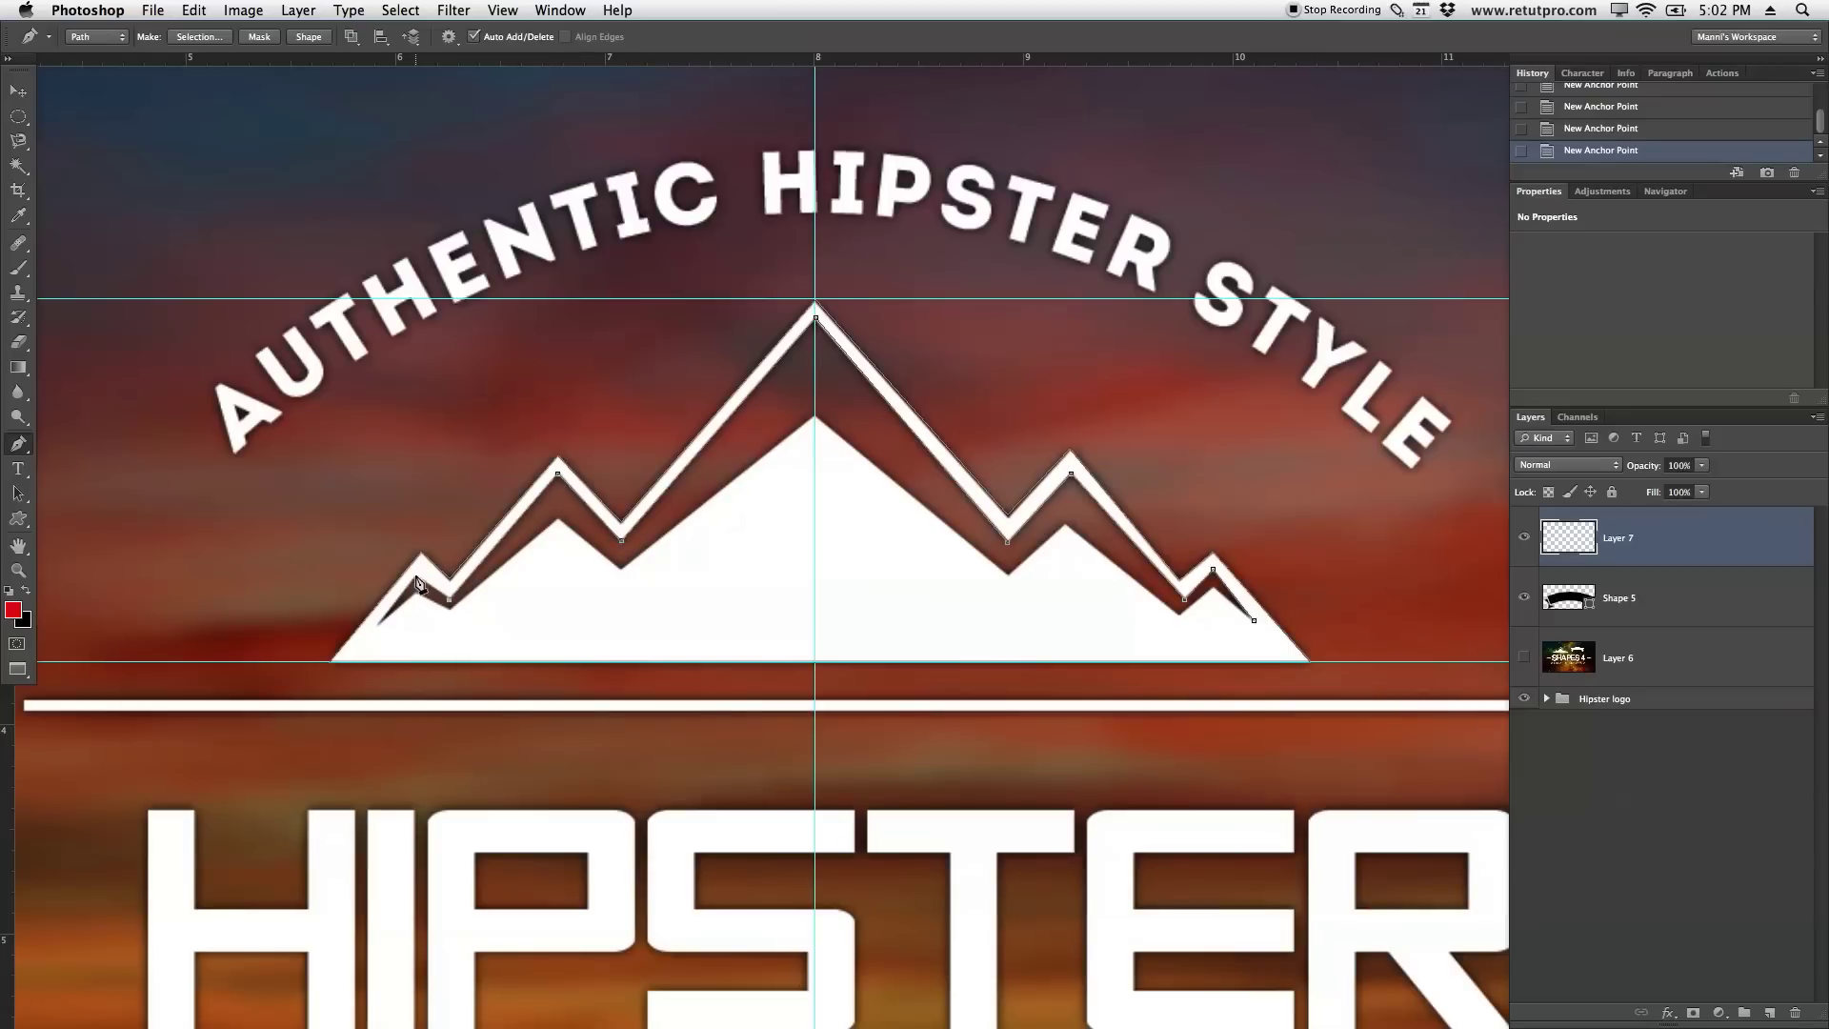
click(377, 626)
click(416, 593)
click(449, 611)
click(560, 517)
click(621, 569)
Add anchors at the central peak and right valley, then close the inner path at its start
click(815, 415)
click(1009, 570)
click(1066, 526)
click(1255, 622)
ctrl+click(1254, 622)
Nudge the bottom-right anchor, then drag a left-peak anchor onto the mountain's edge
drag(1254, 623, 1251, 623)
key(z)
drag(461, 633, 555, 642)
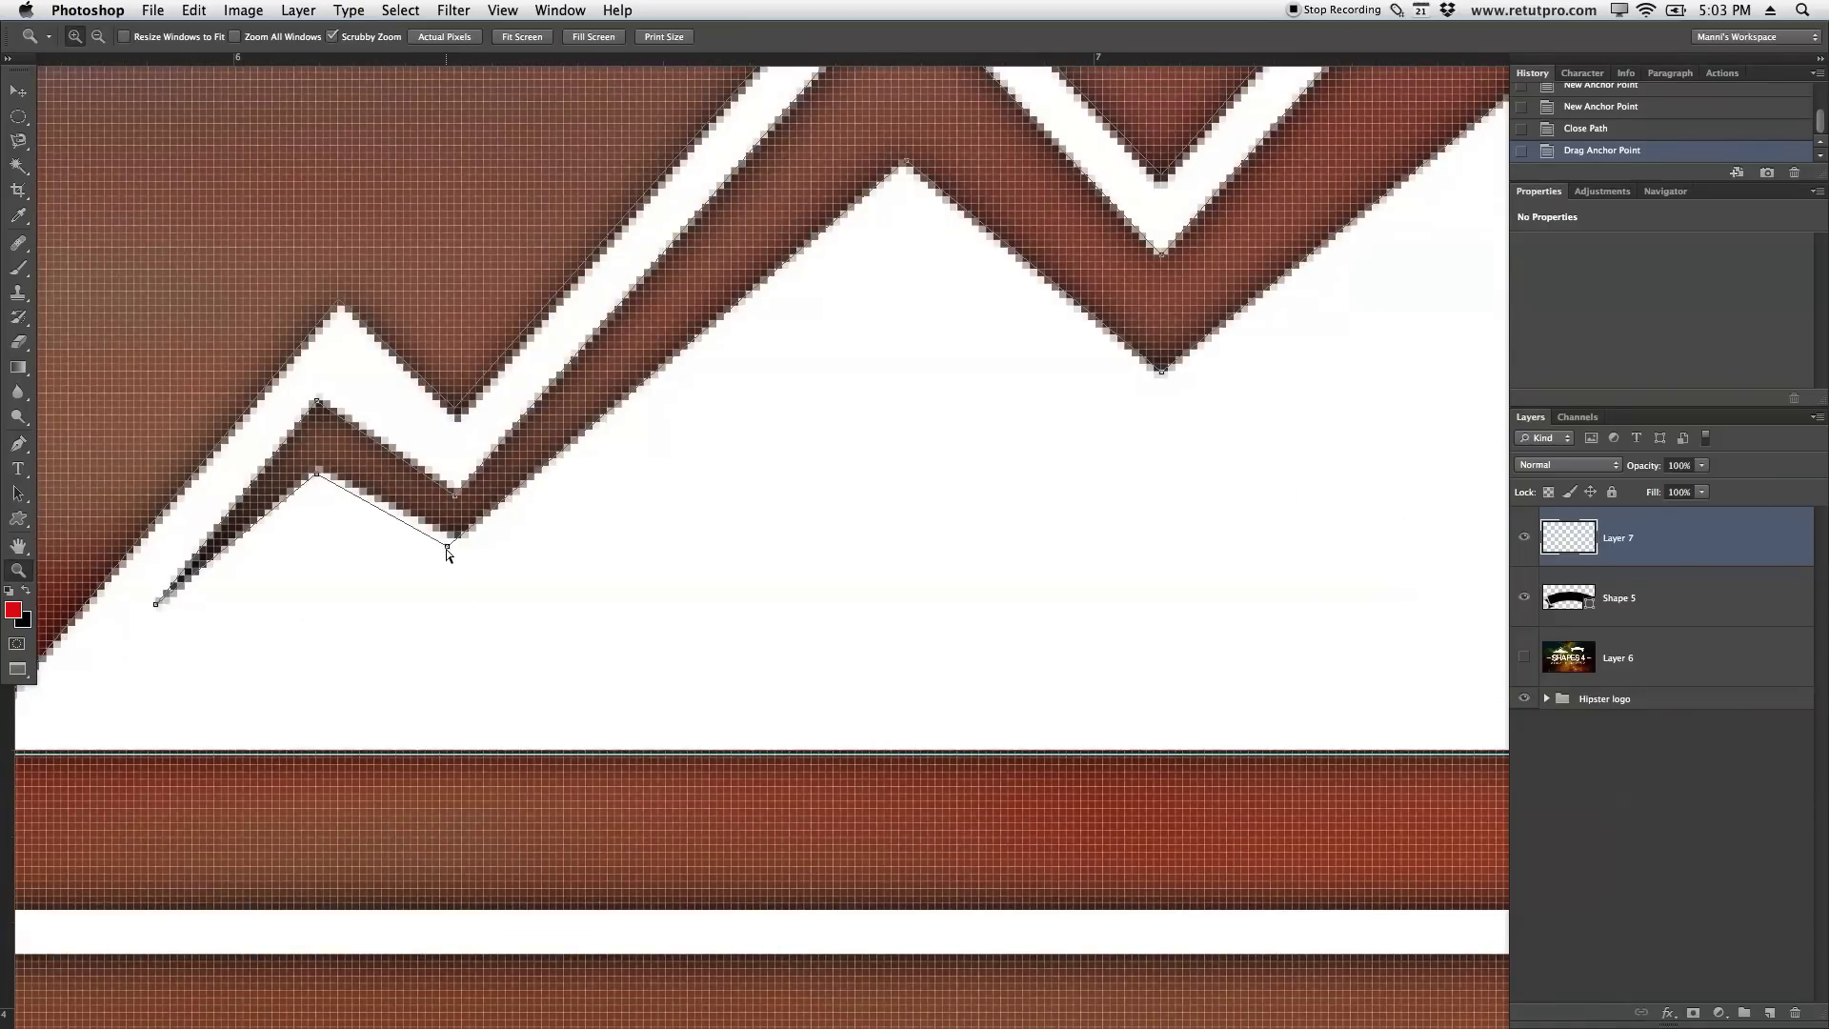
drag(448, 547, 461, 545)
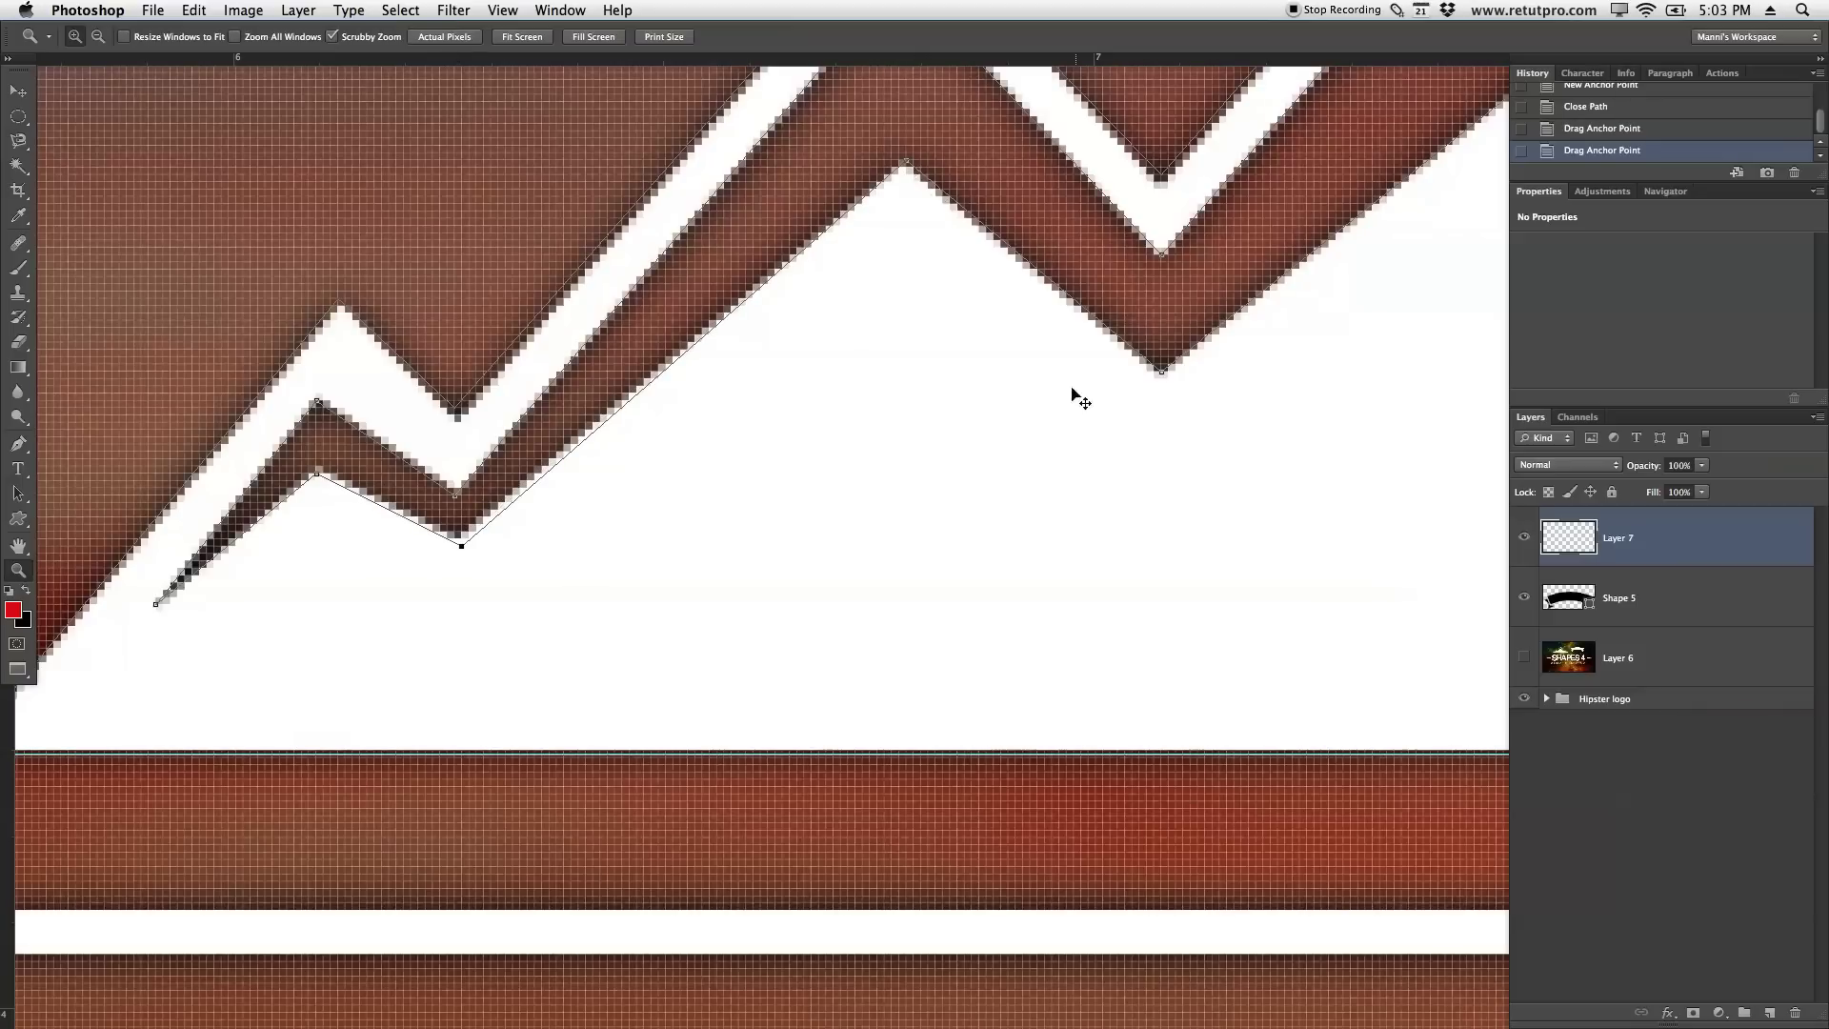
scroll(849, 462, down, 5)
scroll(776, 473, up, 4)
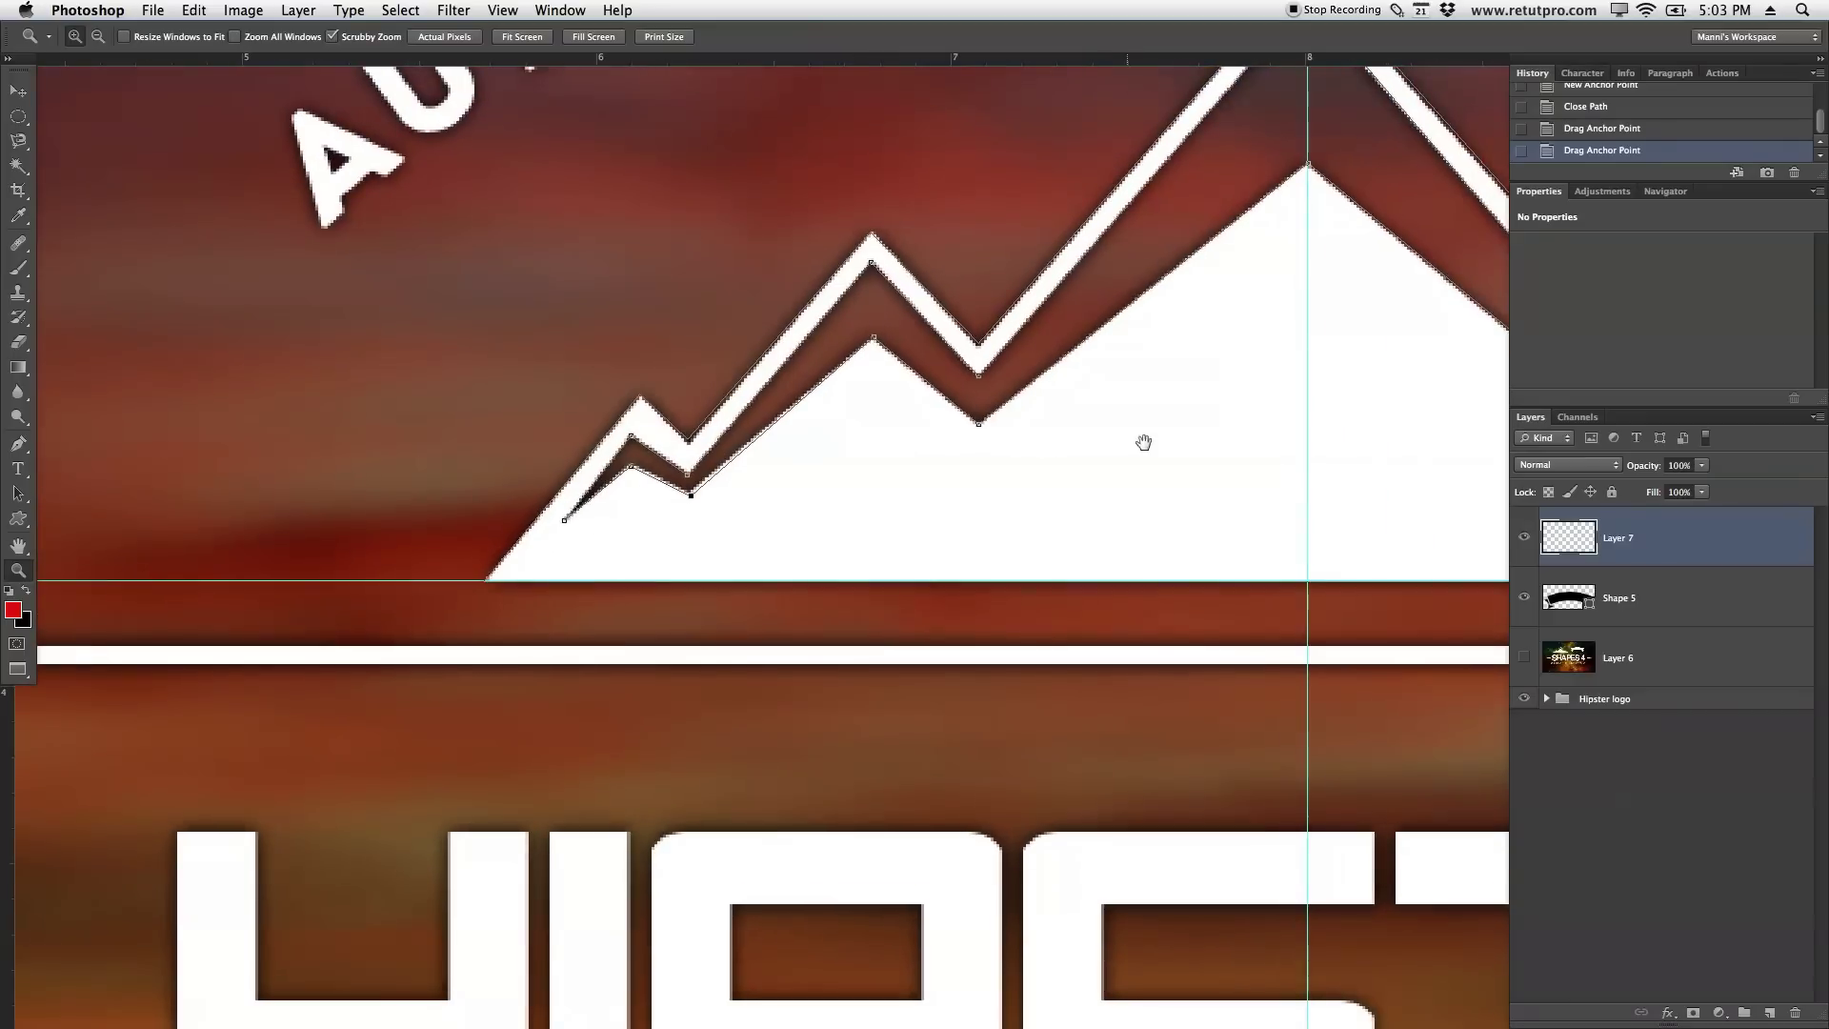
scroll(1012, 659, down, 3)
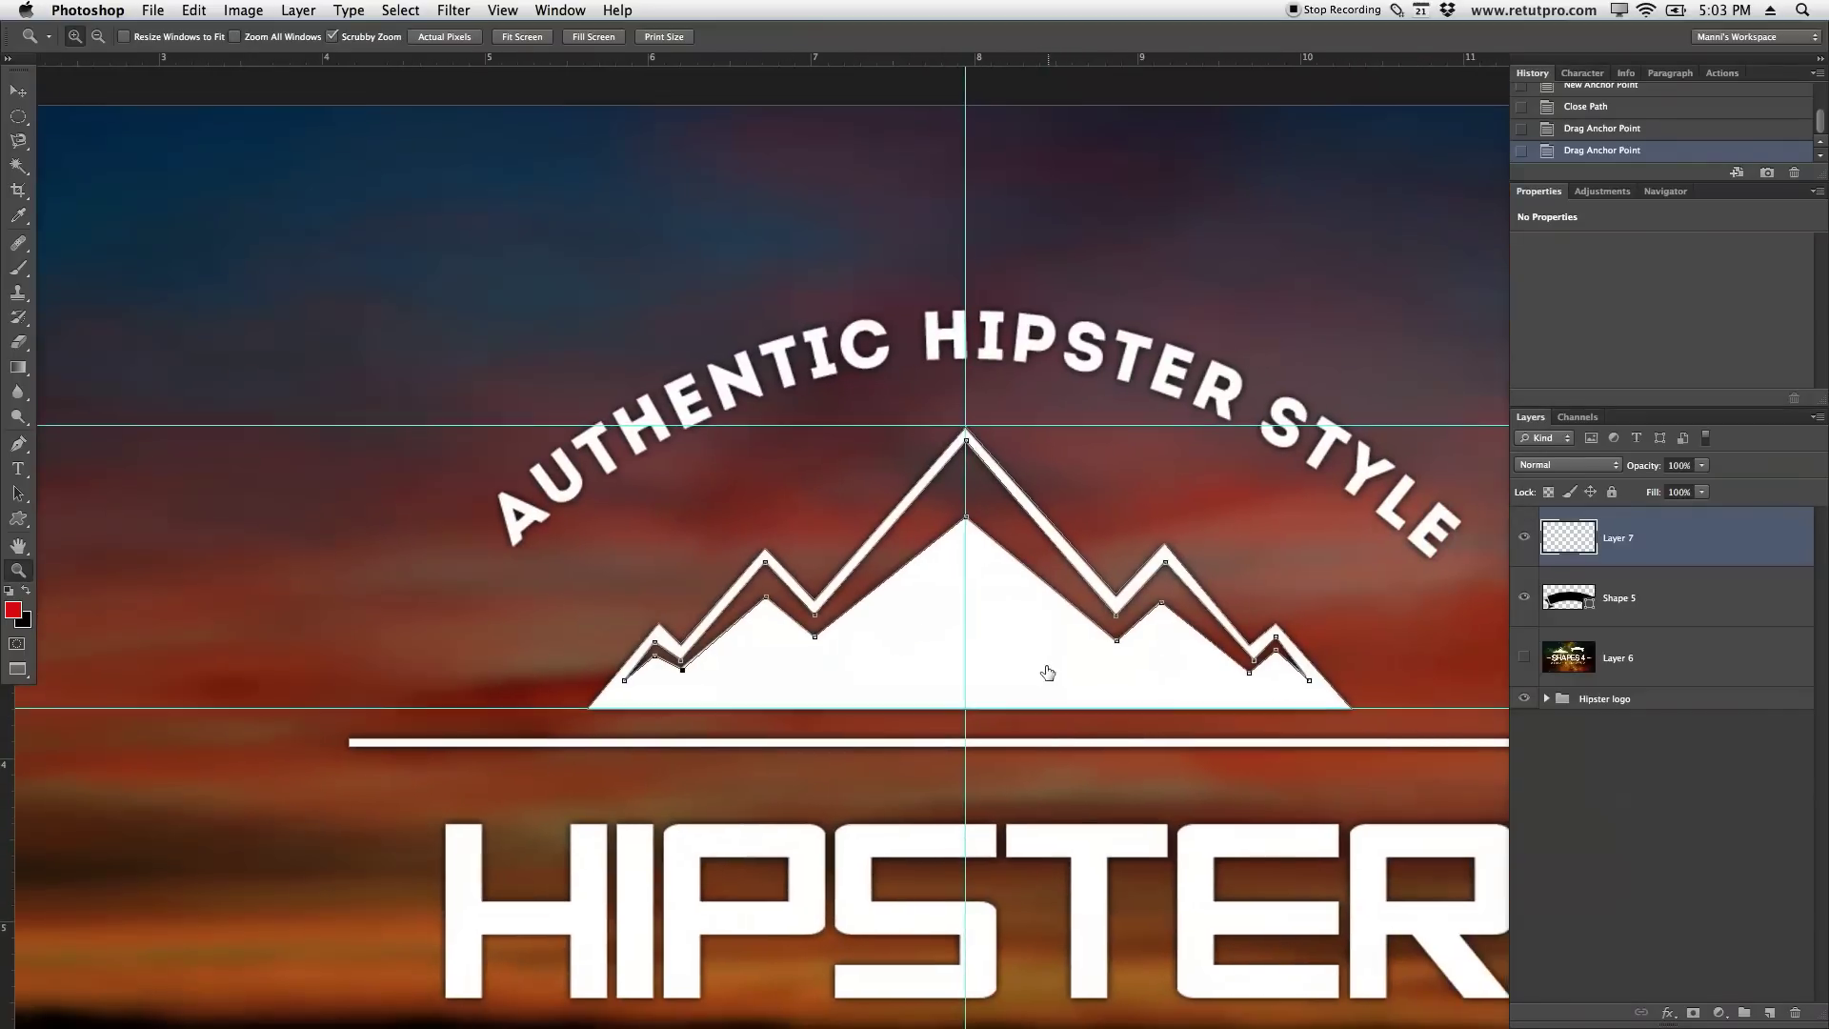
Save the traced mountain path as custom shape 'Shape 163'
key(p)
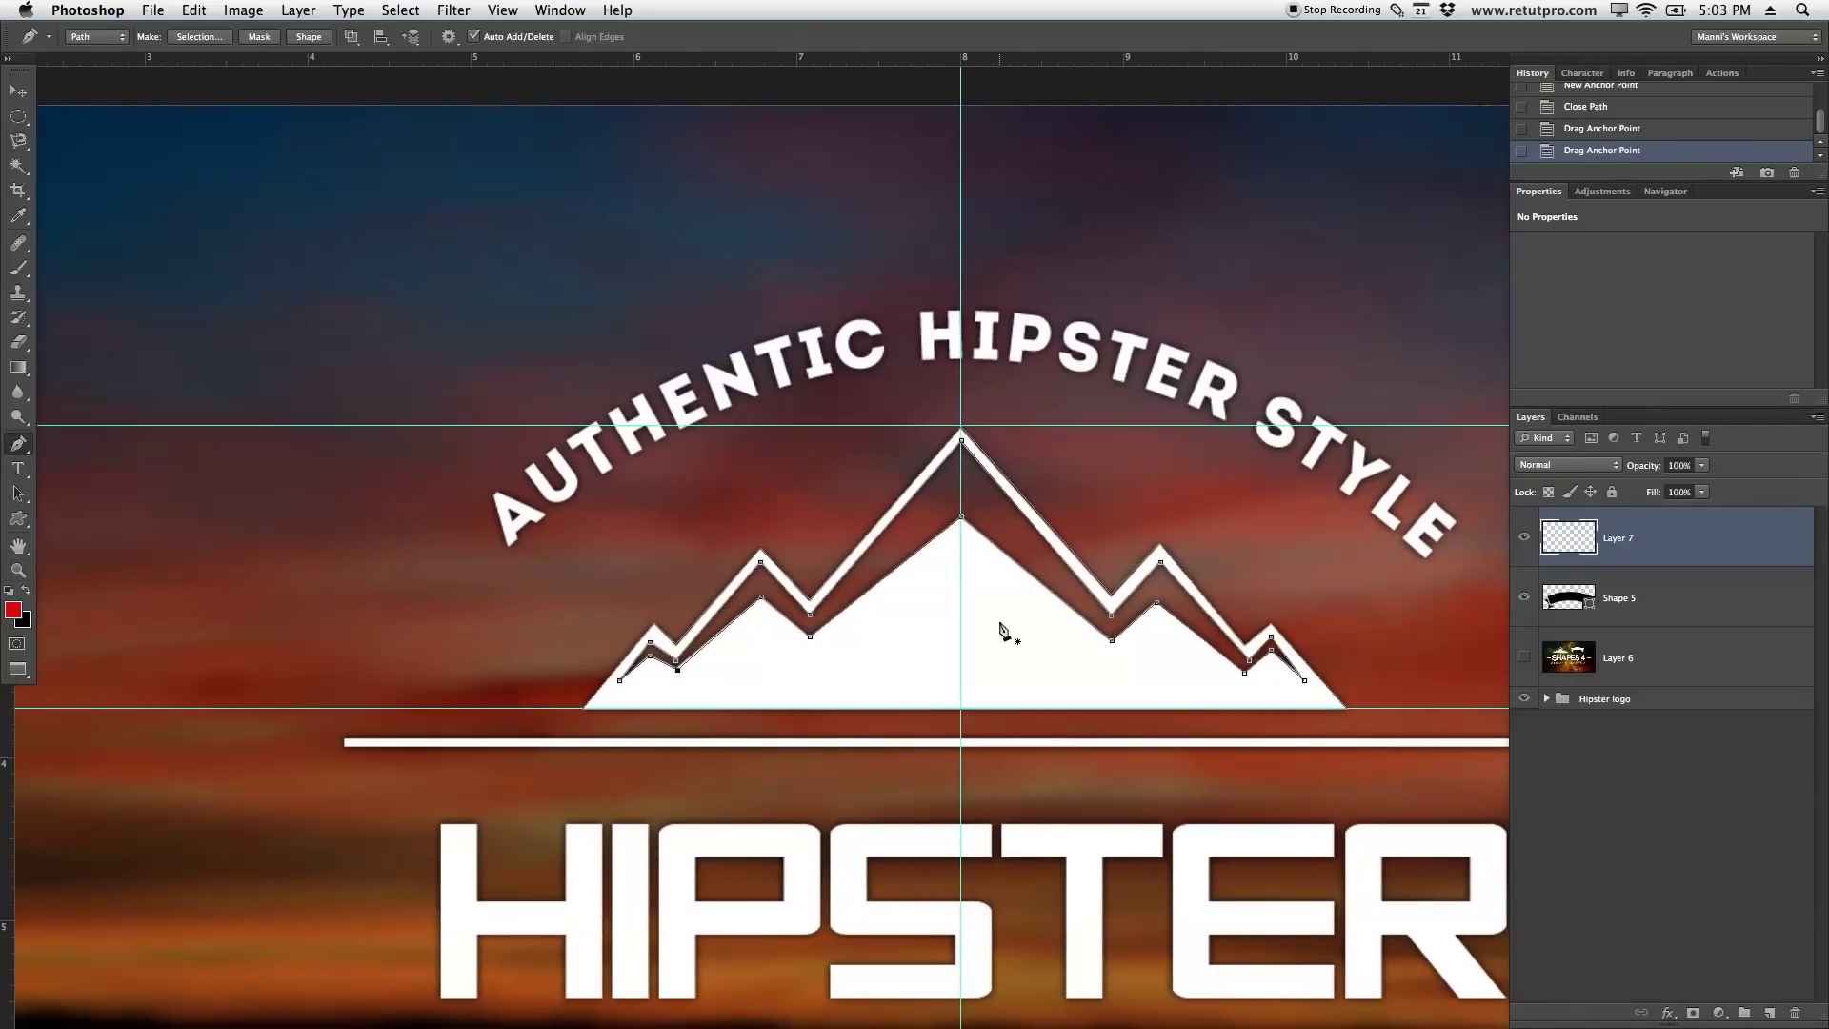
right_click(989, 623)
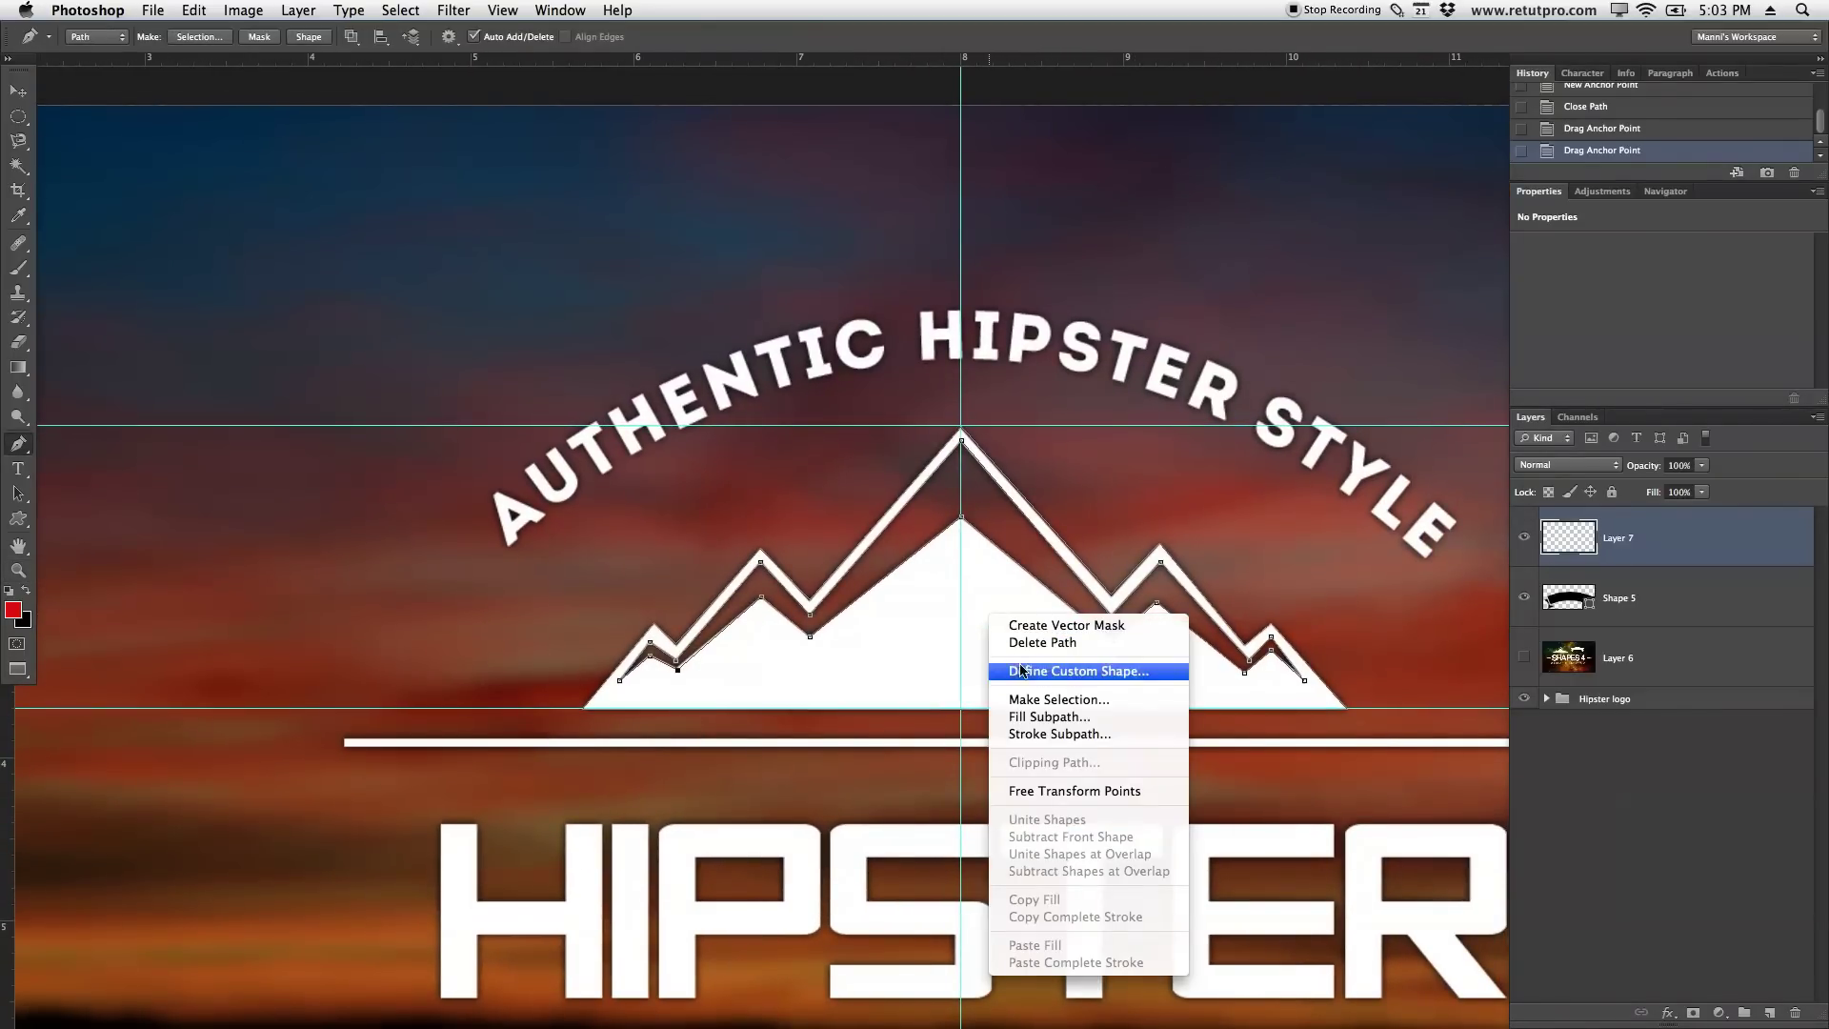
click(1022, 671)
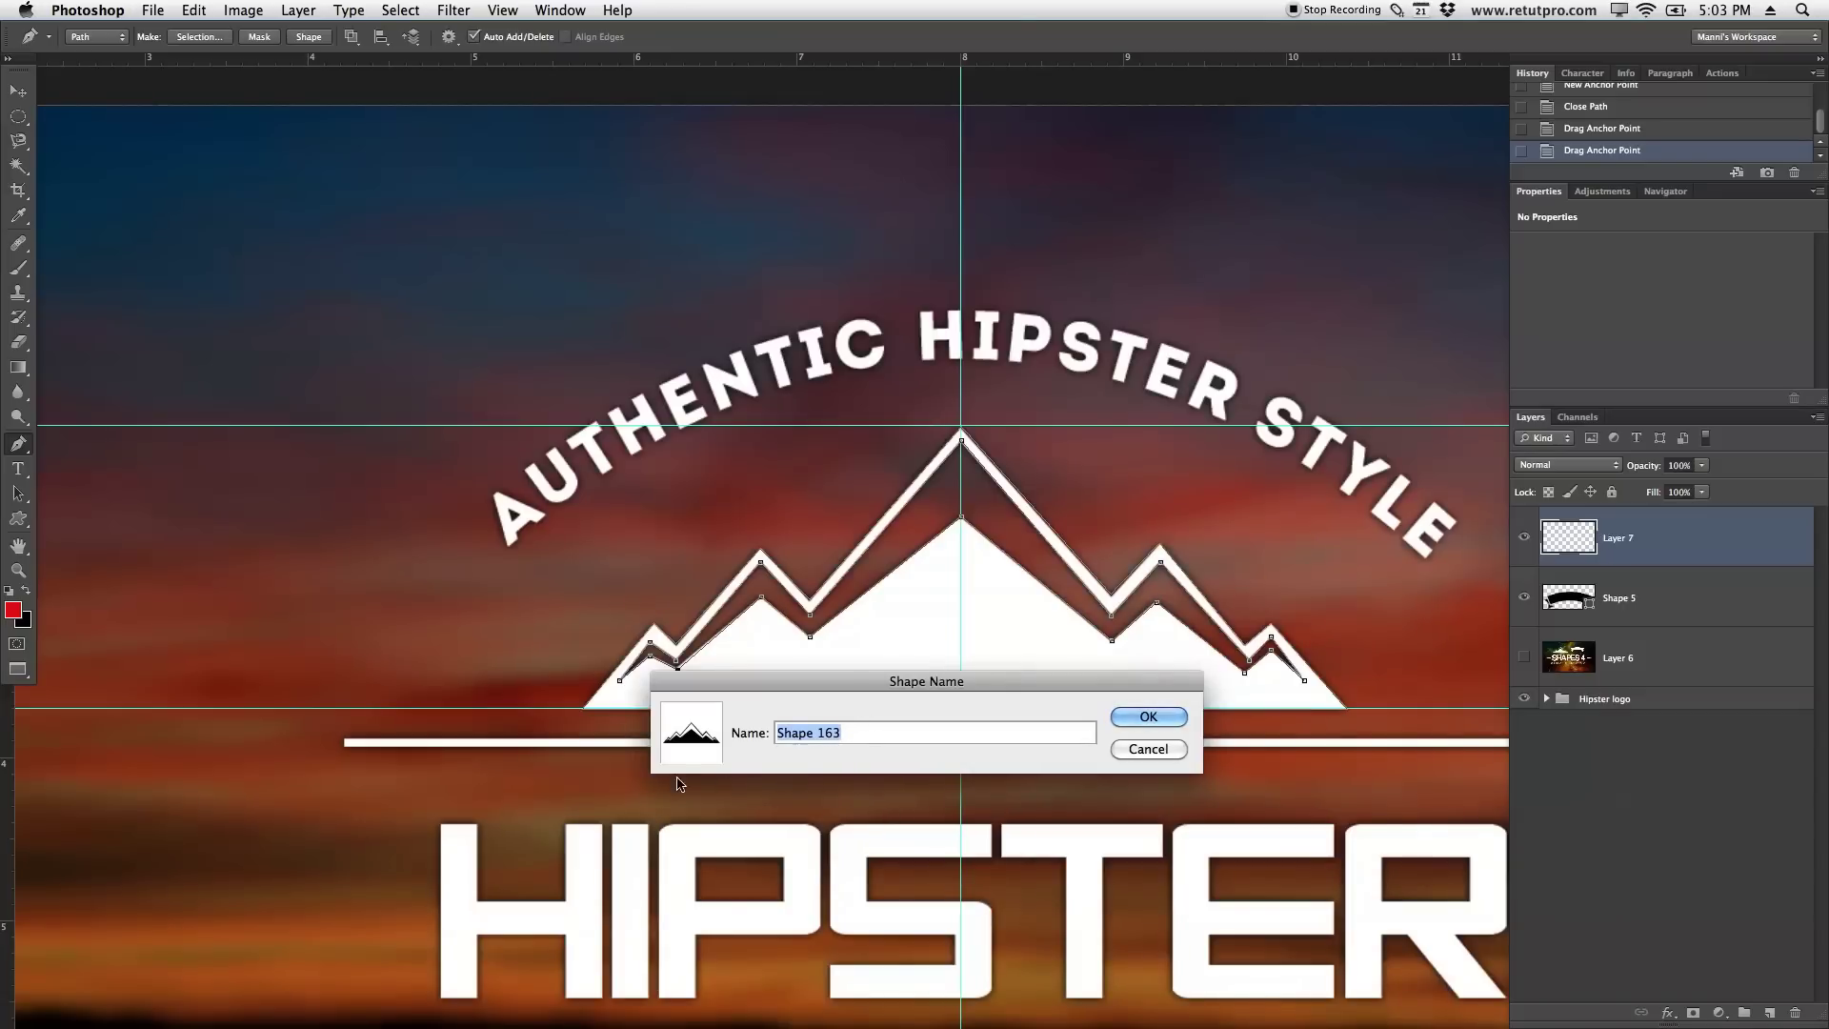
click(1122, 720)
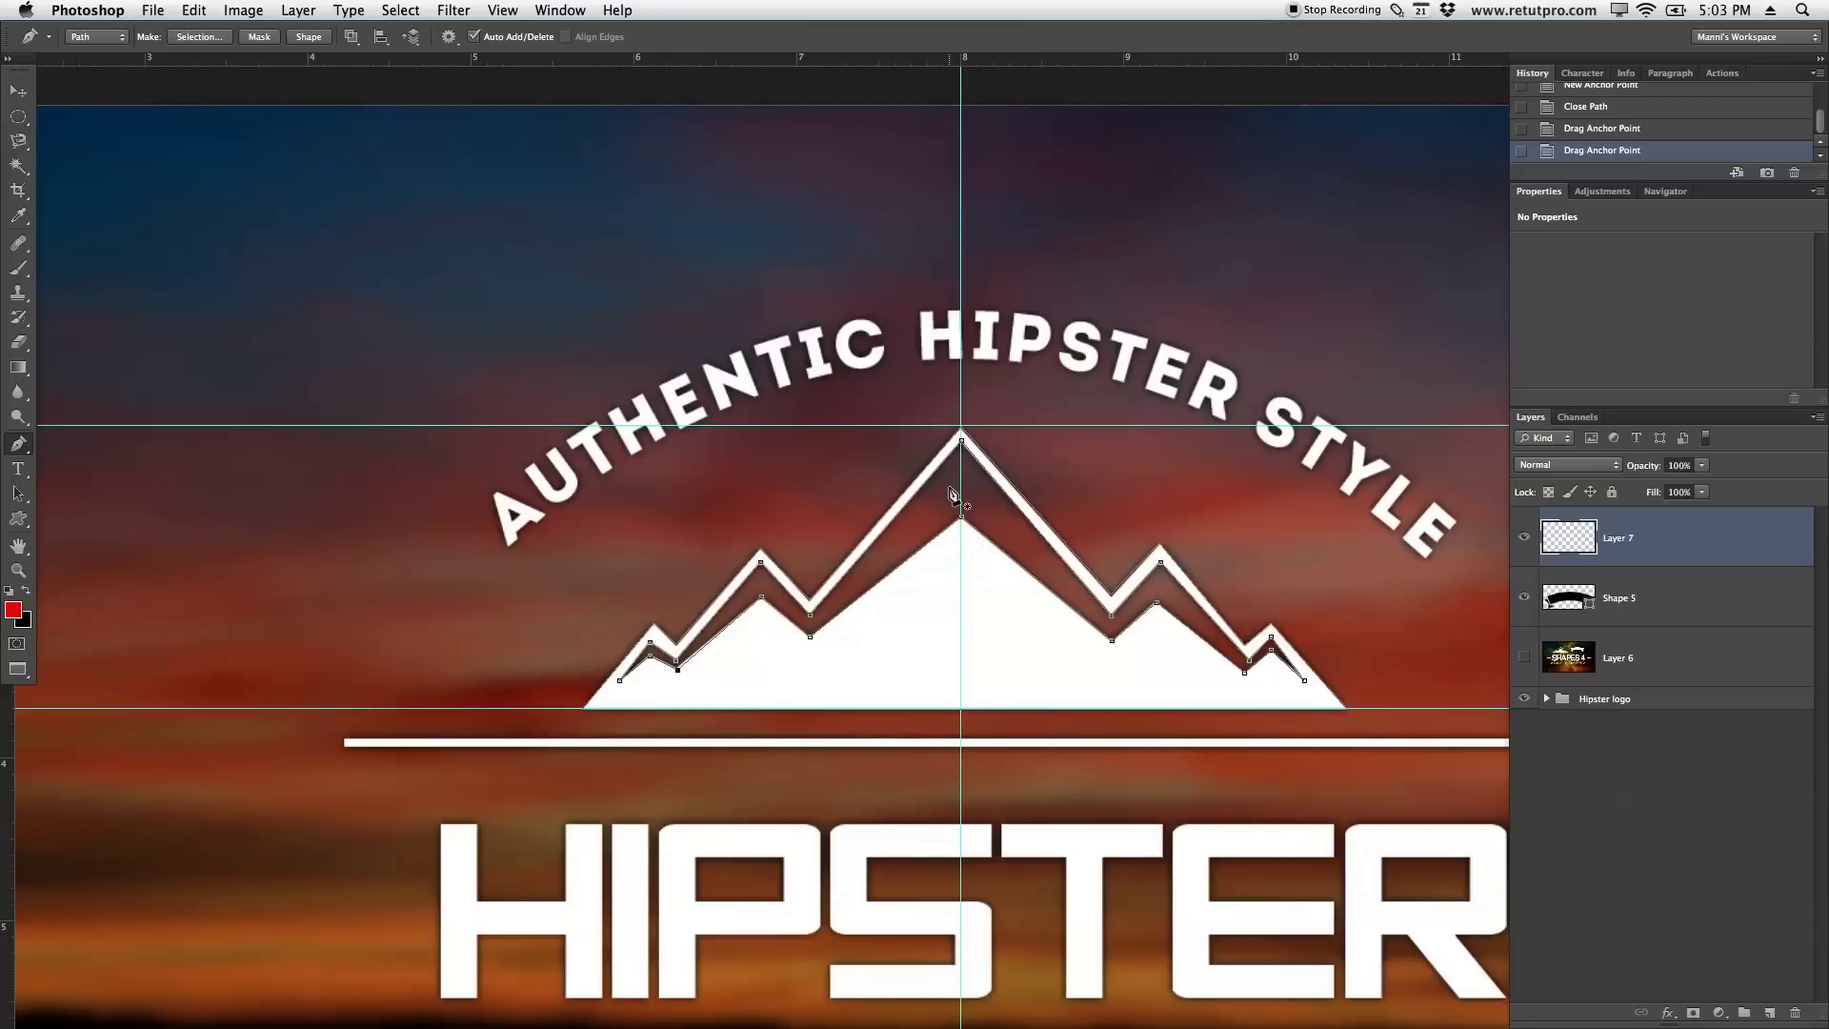
key(Return)
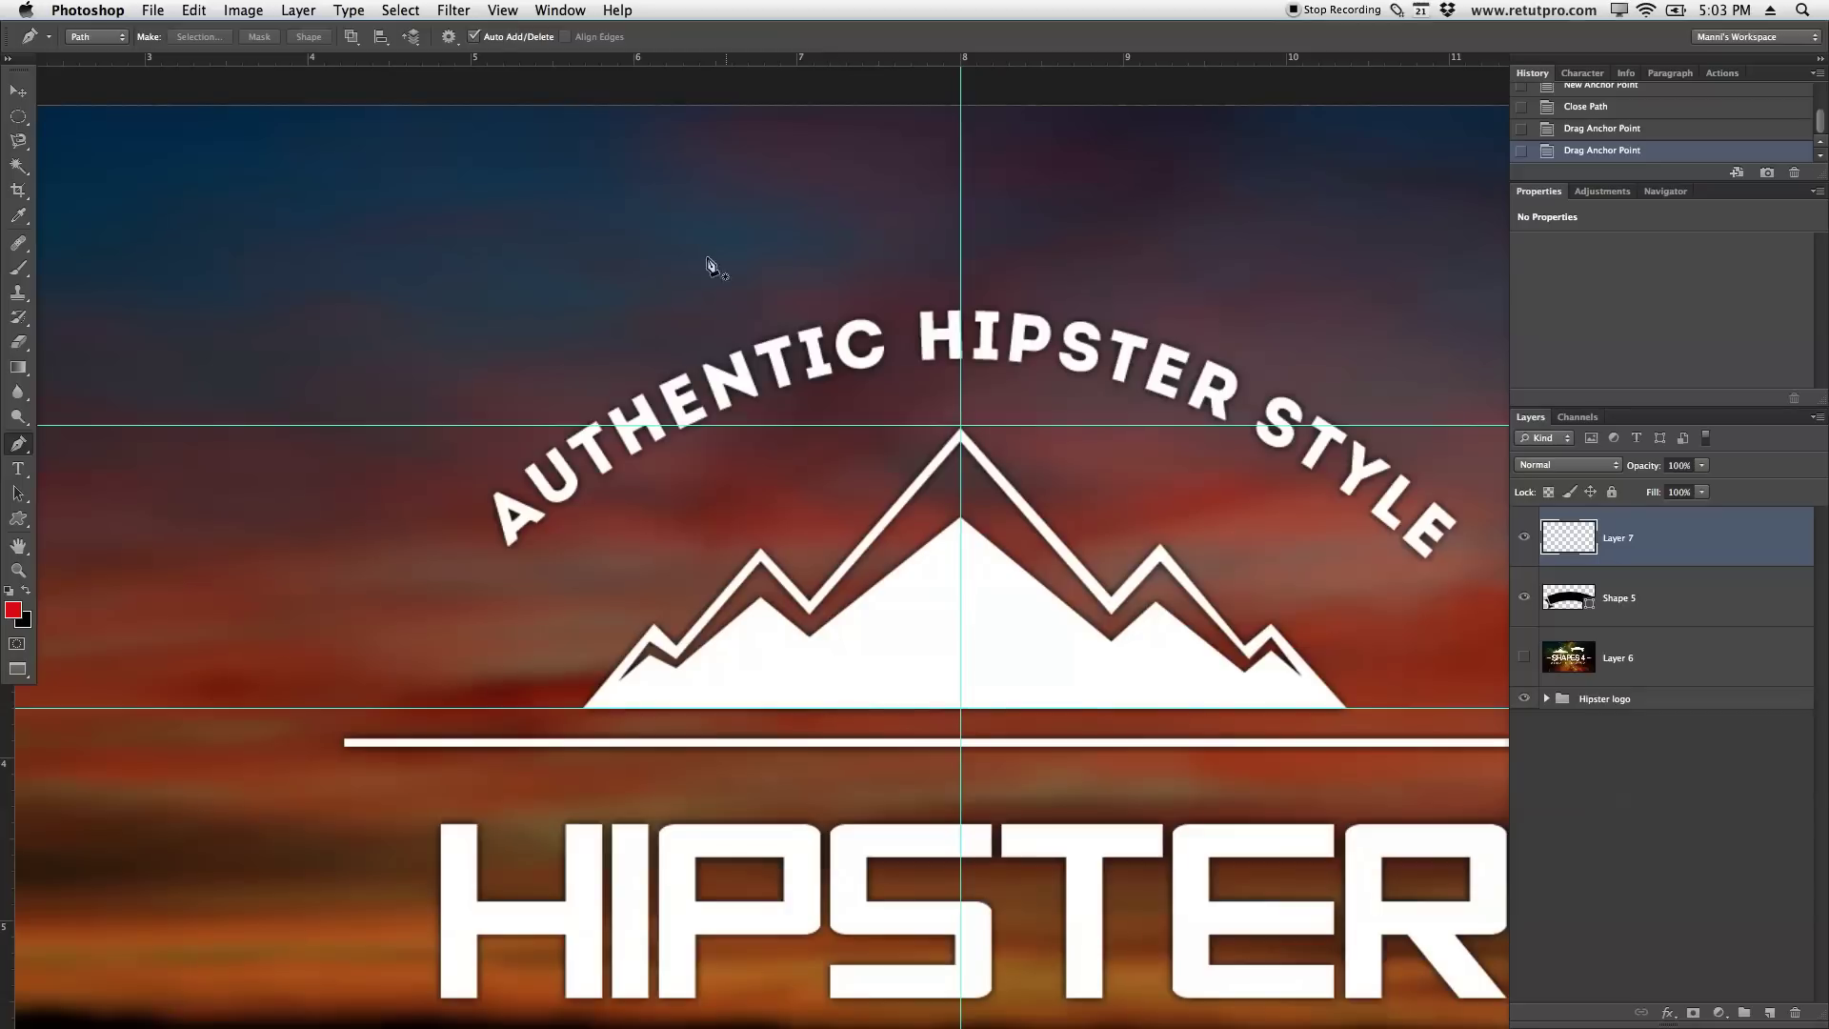
Draw the saved mountain custom shape as a black Shape 6 layer at the canvas's upper left
drag(18, 518, 80, 536)
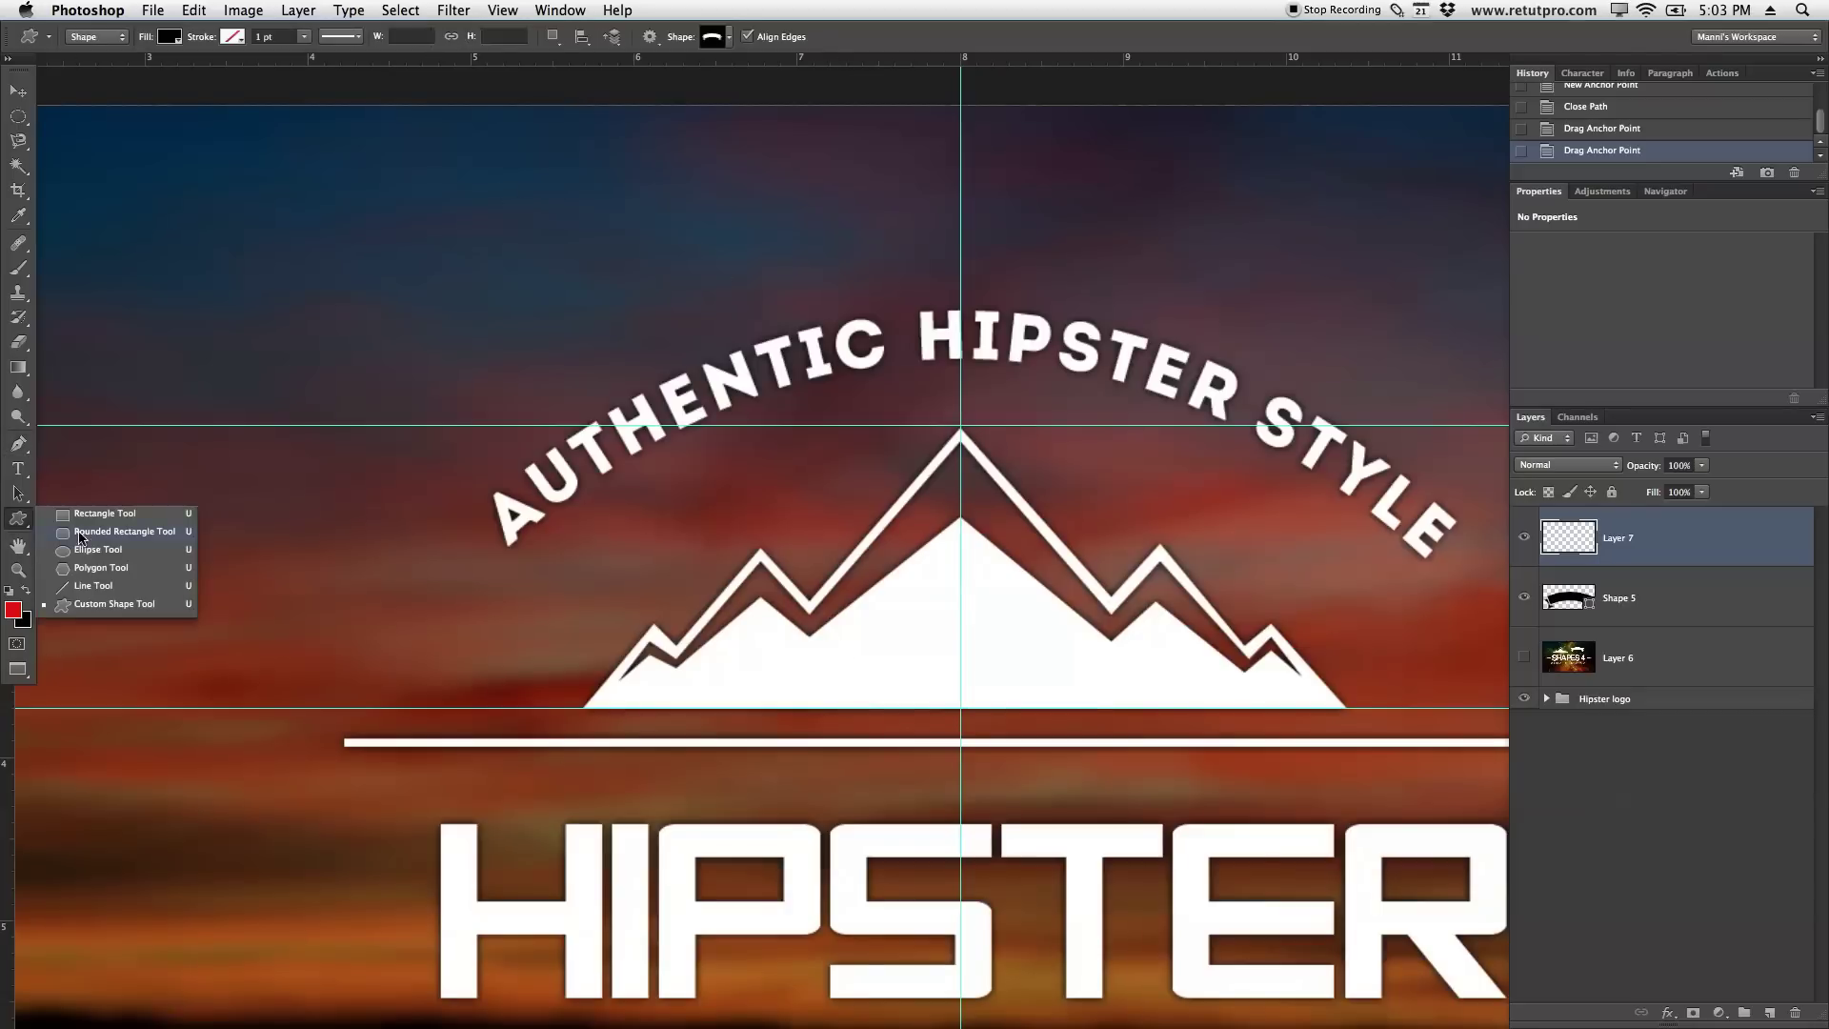
drag(106, 622, 104, 611)
alt+click(343, 584)
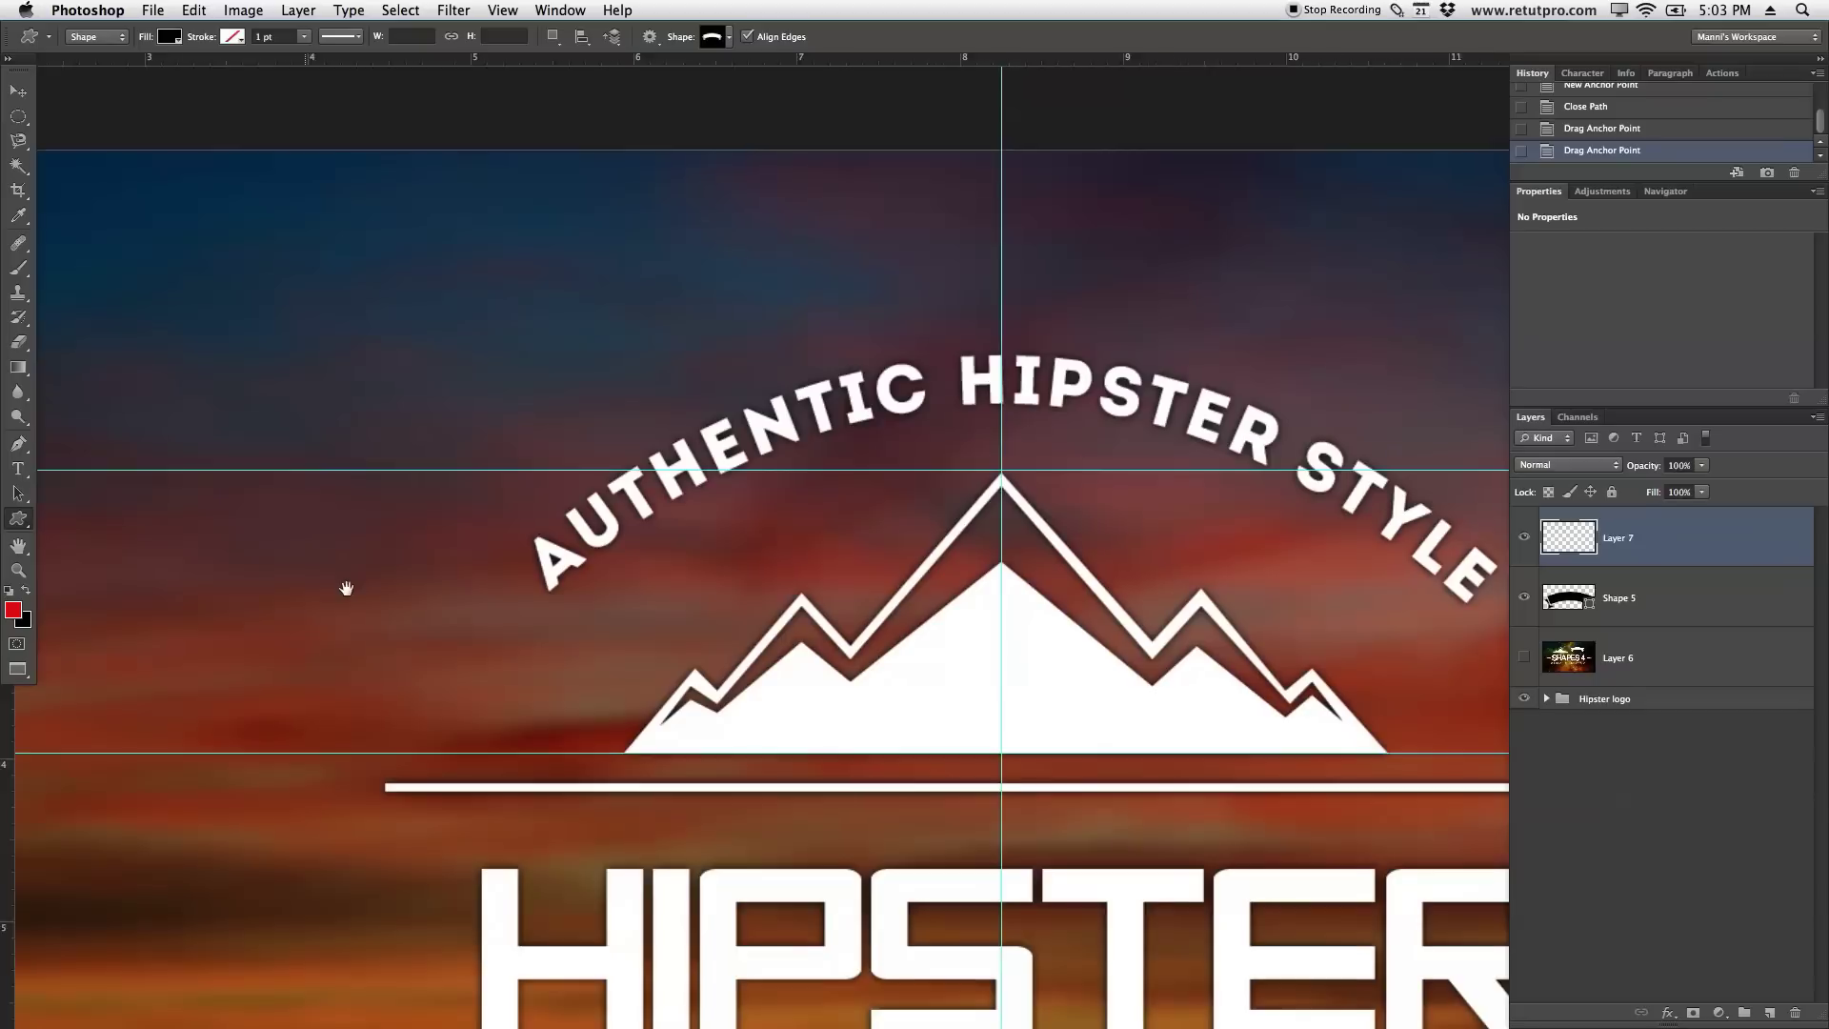
alt+click(408, 572)
drag(709, 480, 874, 455)
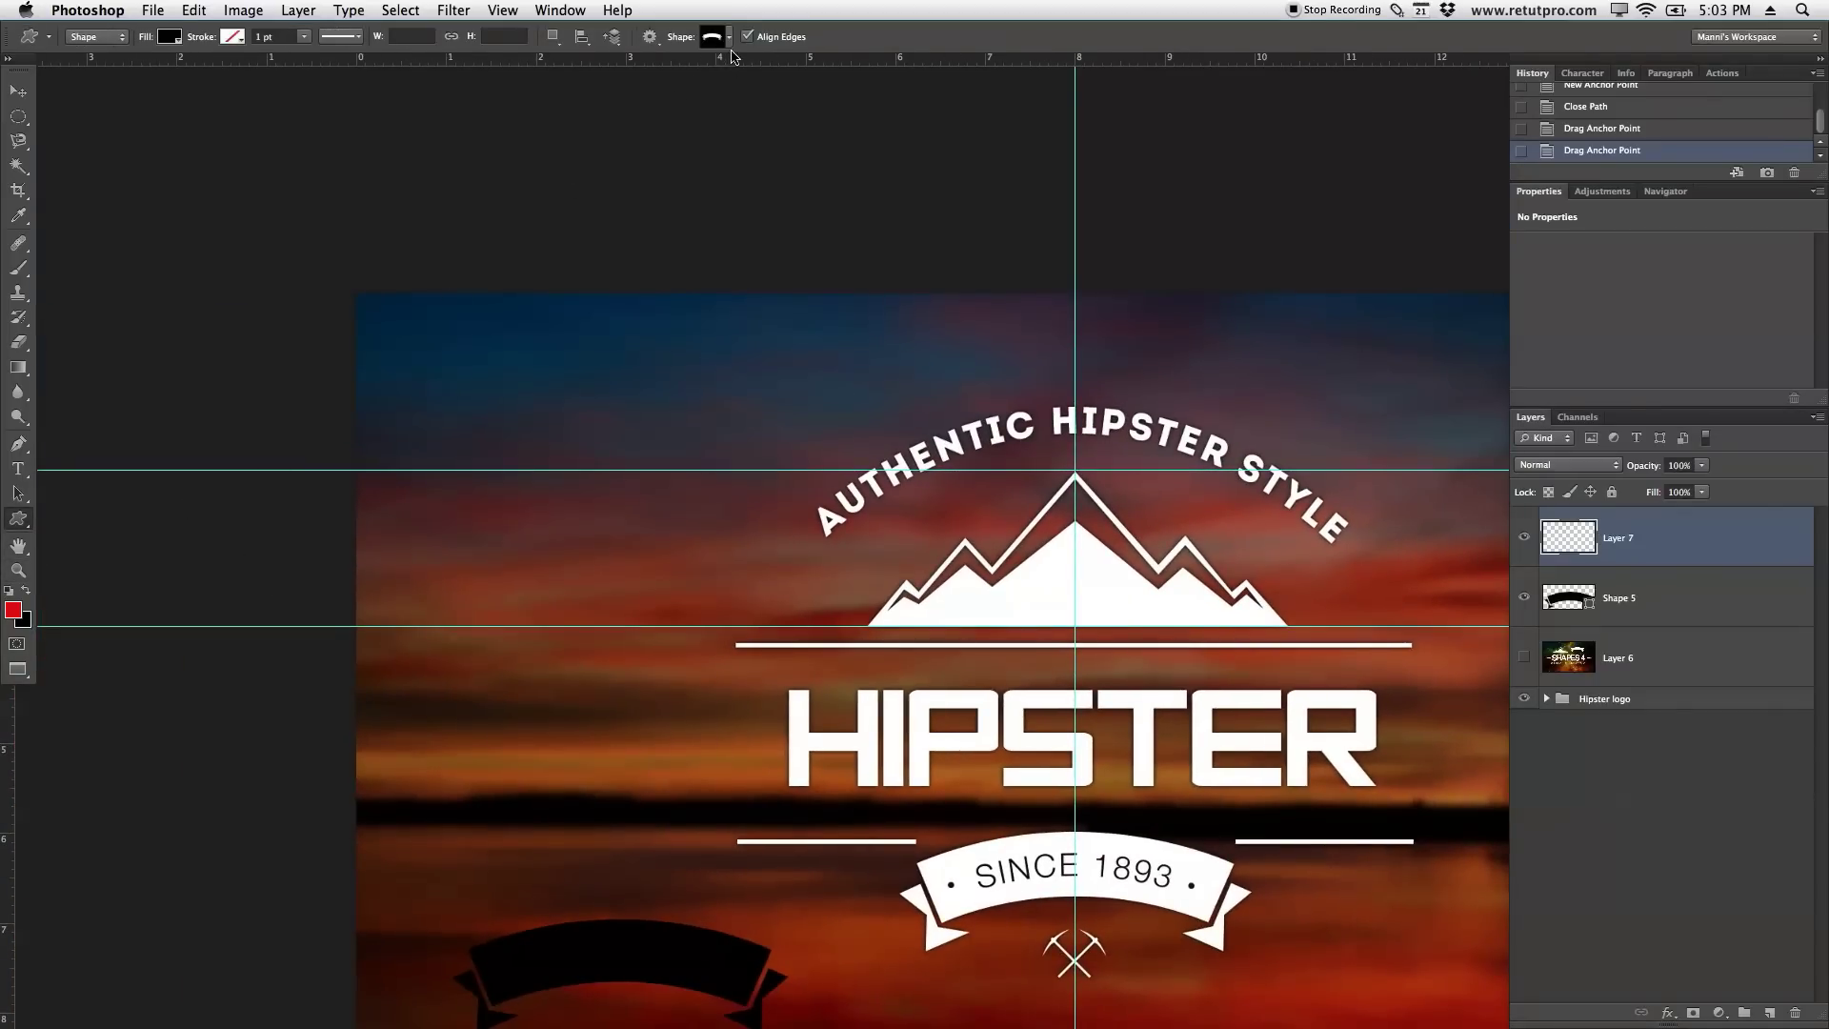
click(731, 38)
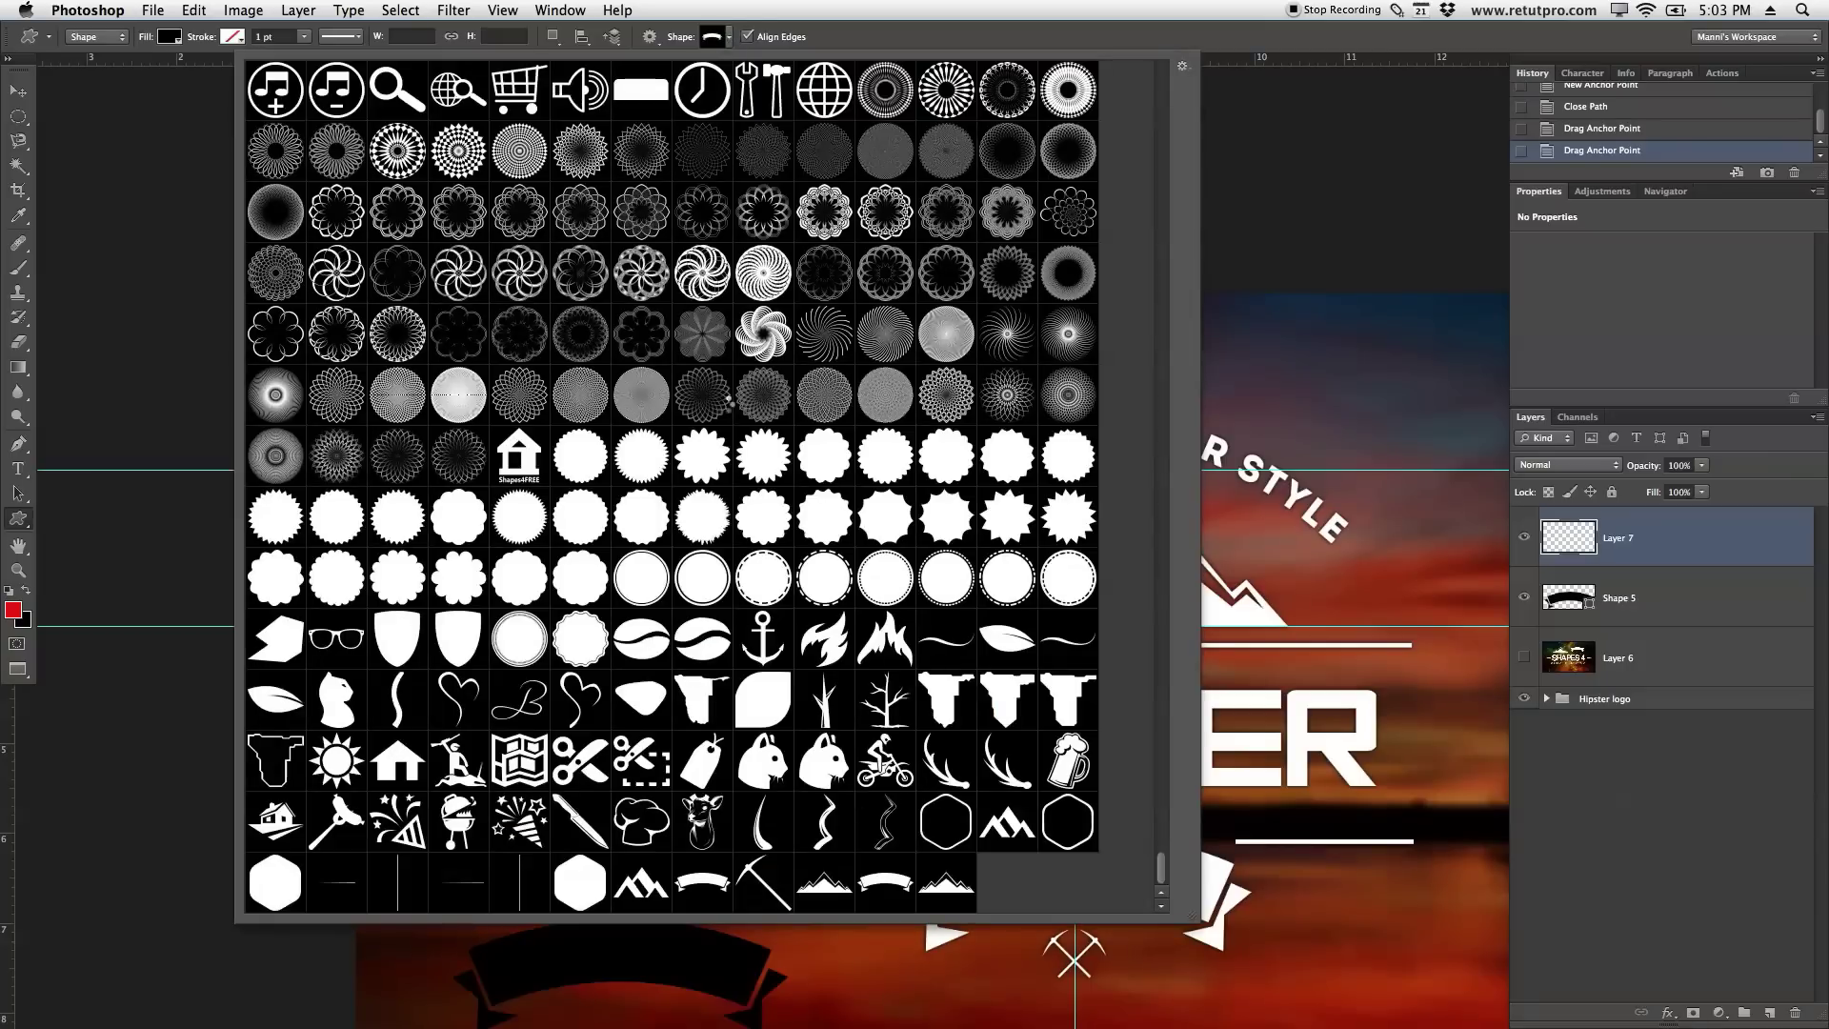
click(940, 894)
click(943, 890)
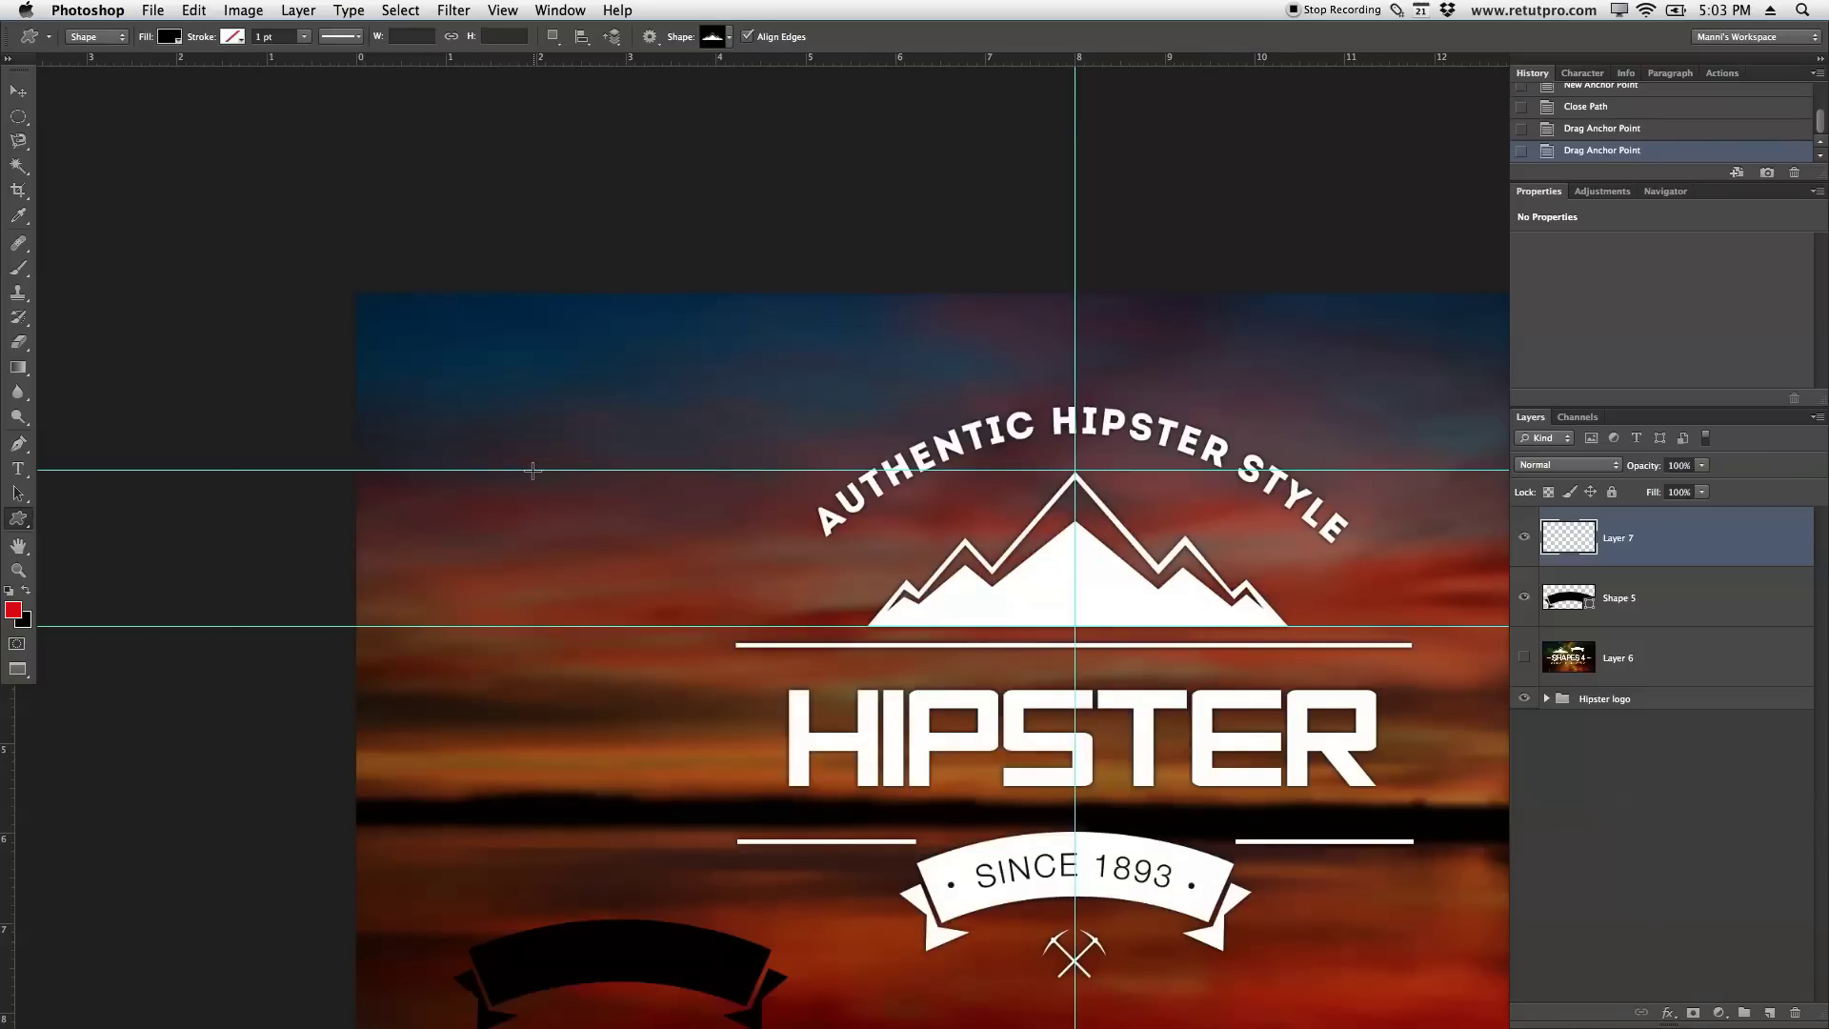
drag(405, 393, 799, 584)
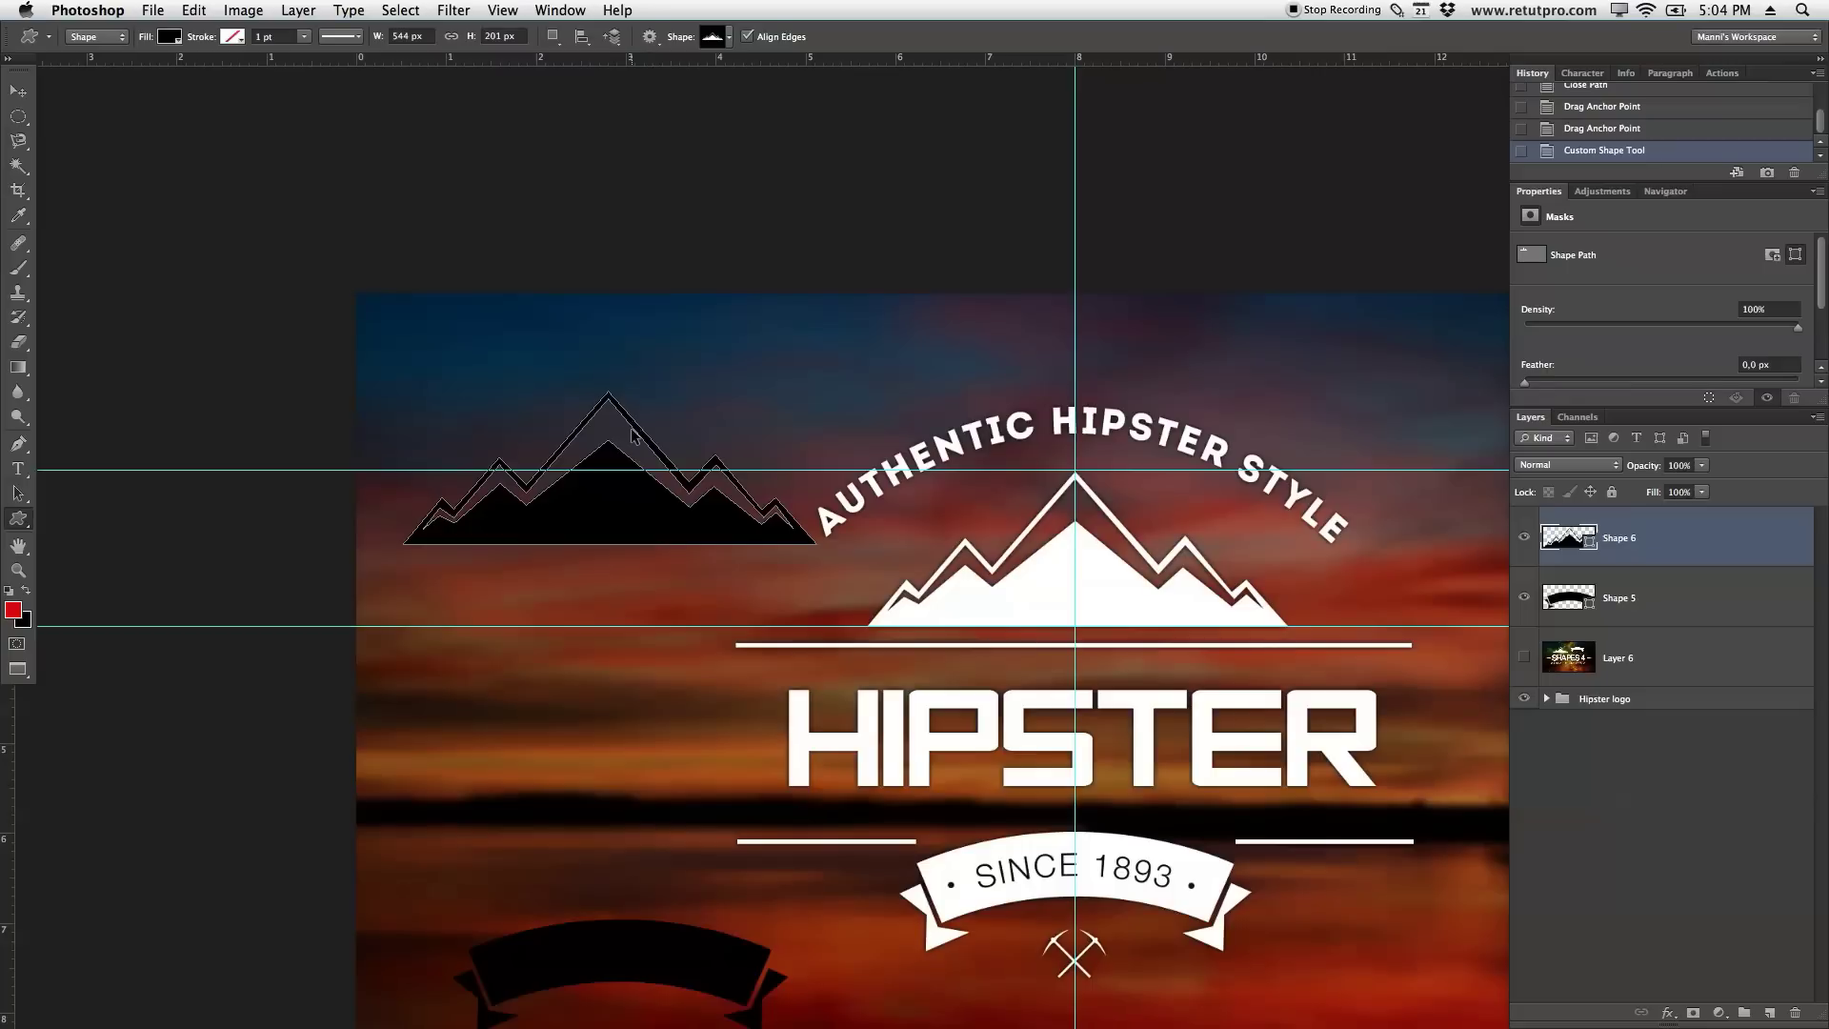
Change the Shape 6 mountain's fill colour to white
key(Return)
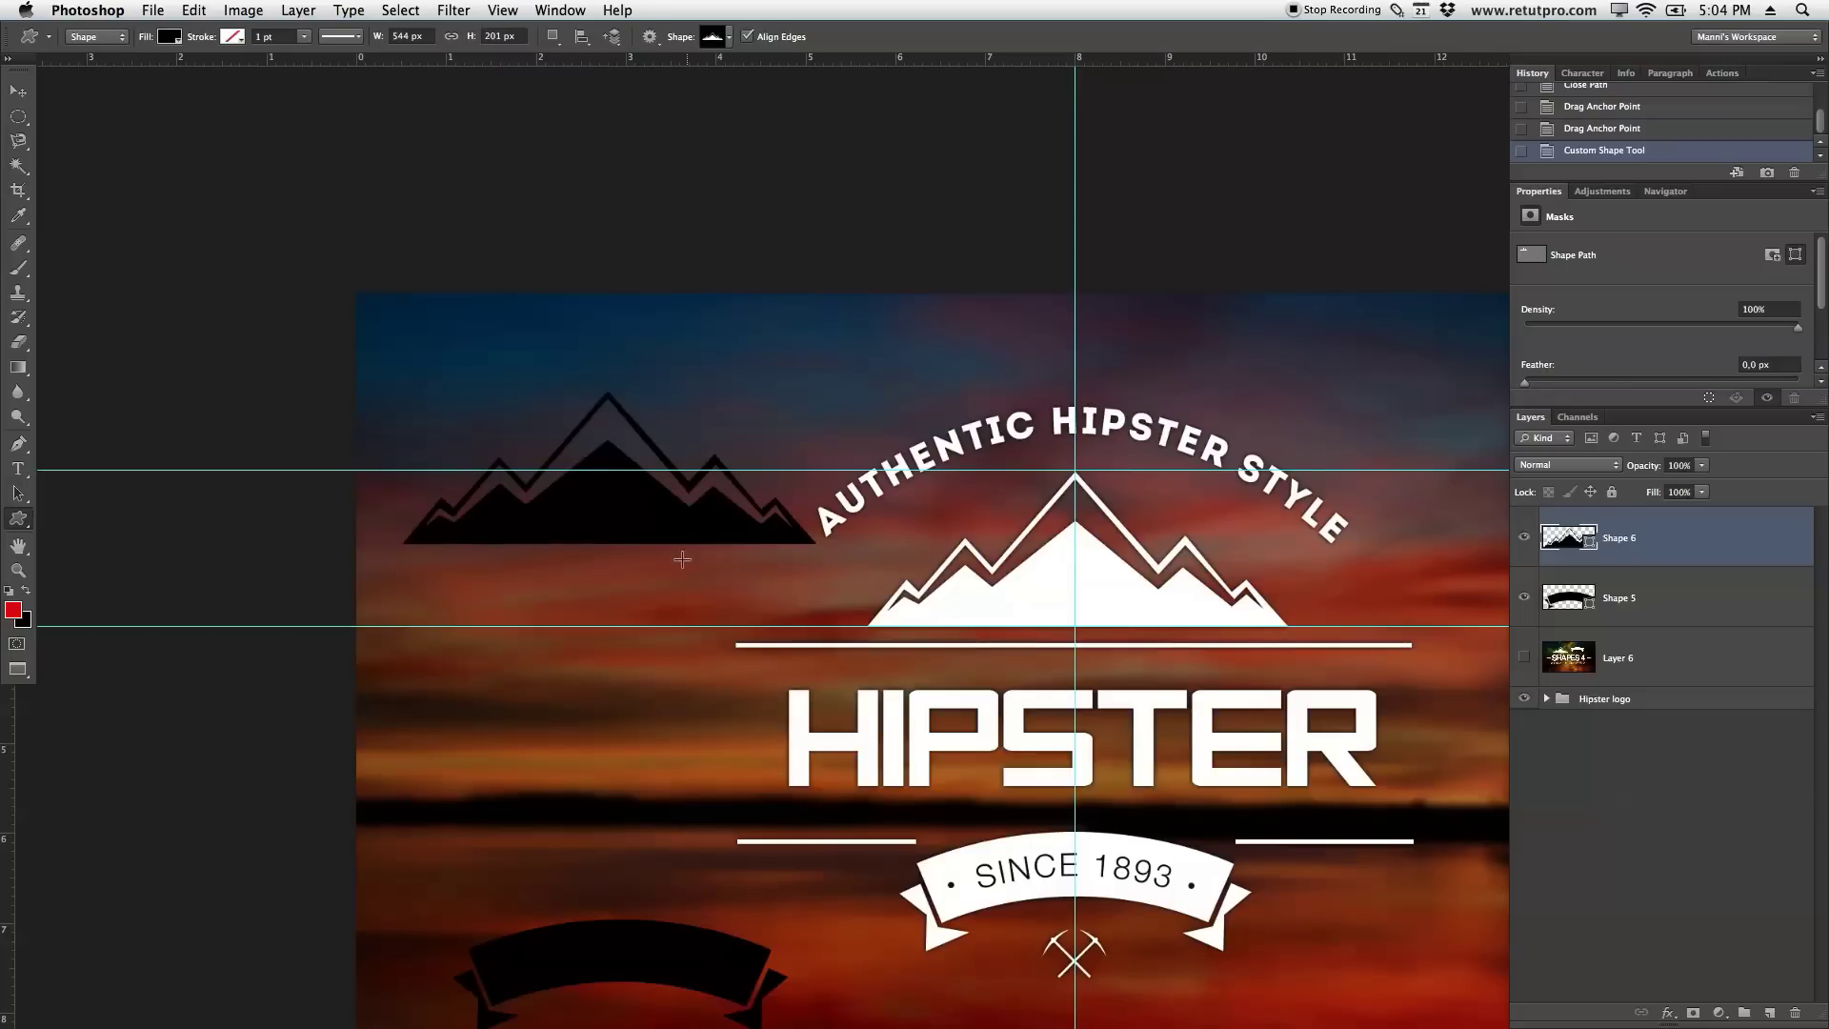
double_click(1559, 545)
click(1310, 333)
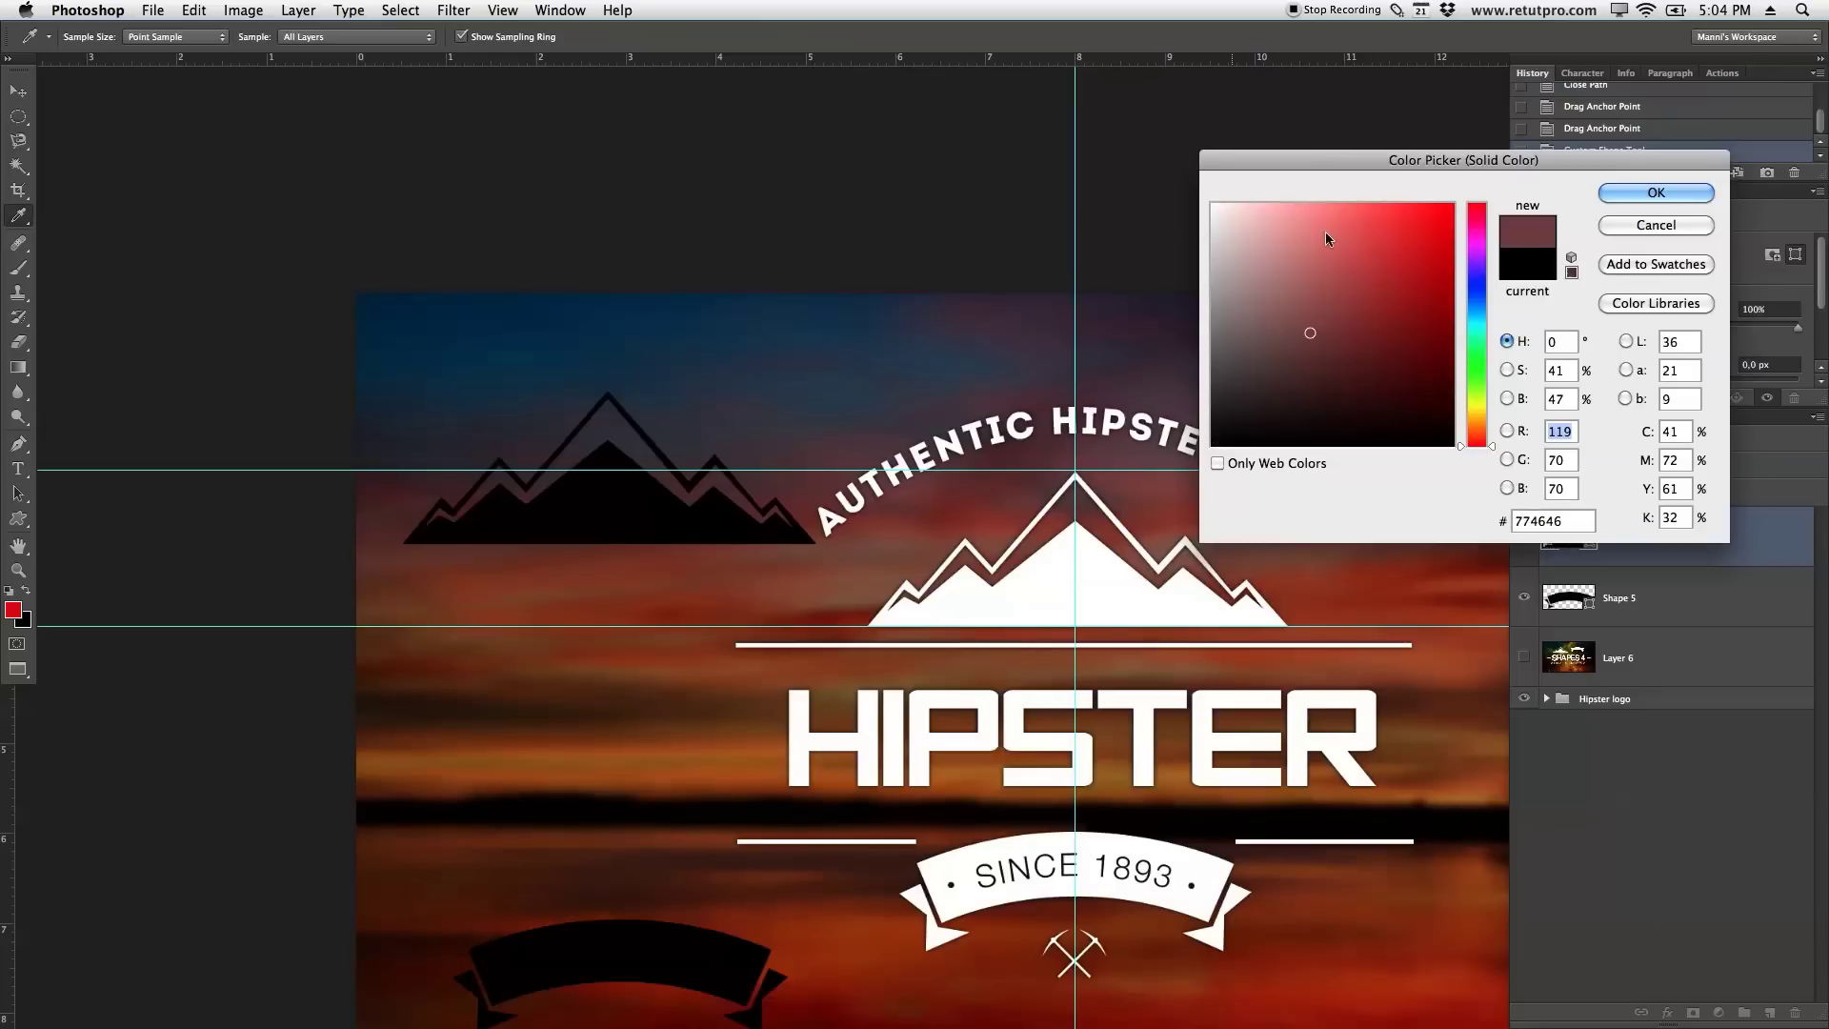
drag(1337, 258, 1212, 203)
click(1656, 192)
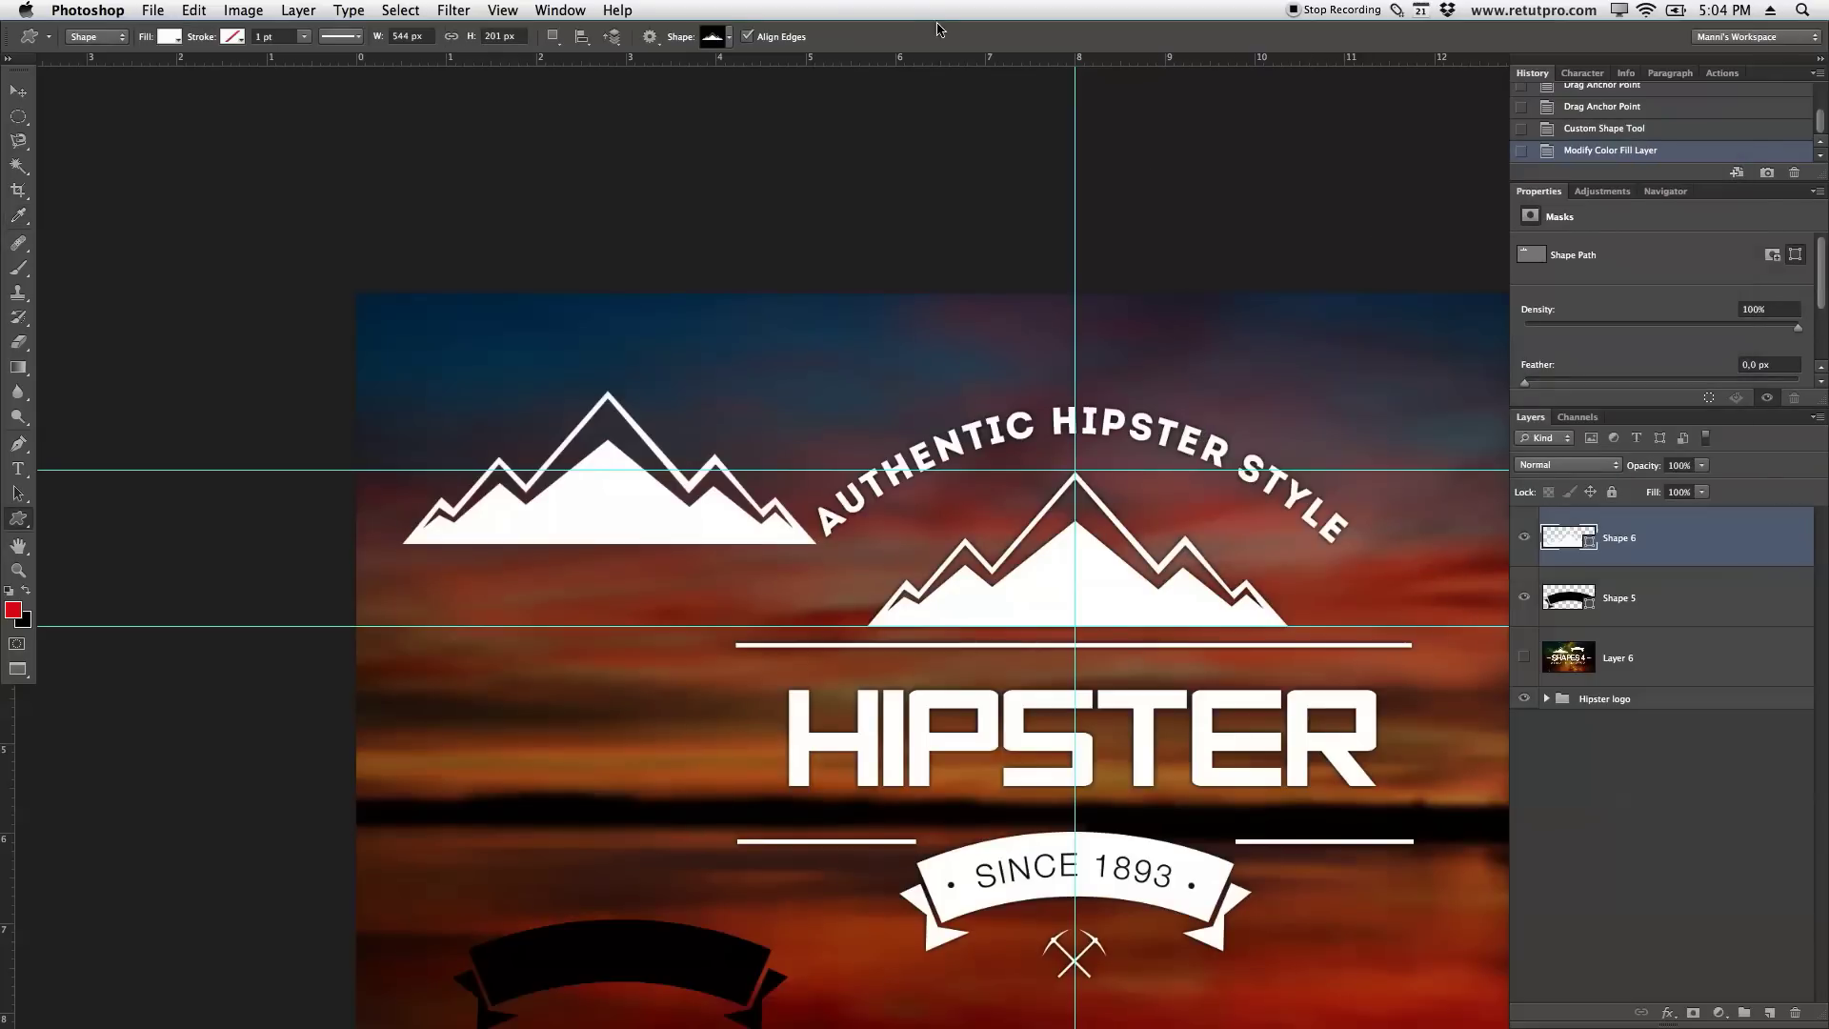
Clear all guides and move the white mountain shape up and to the left
click(504, 9)
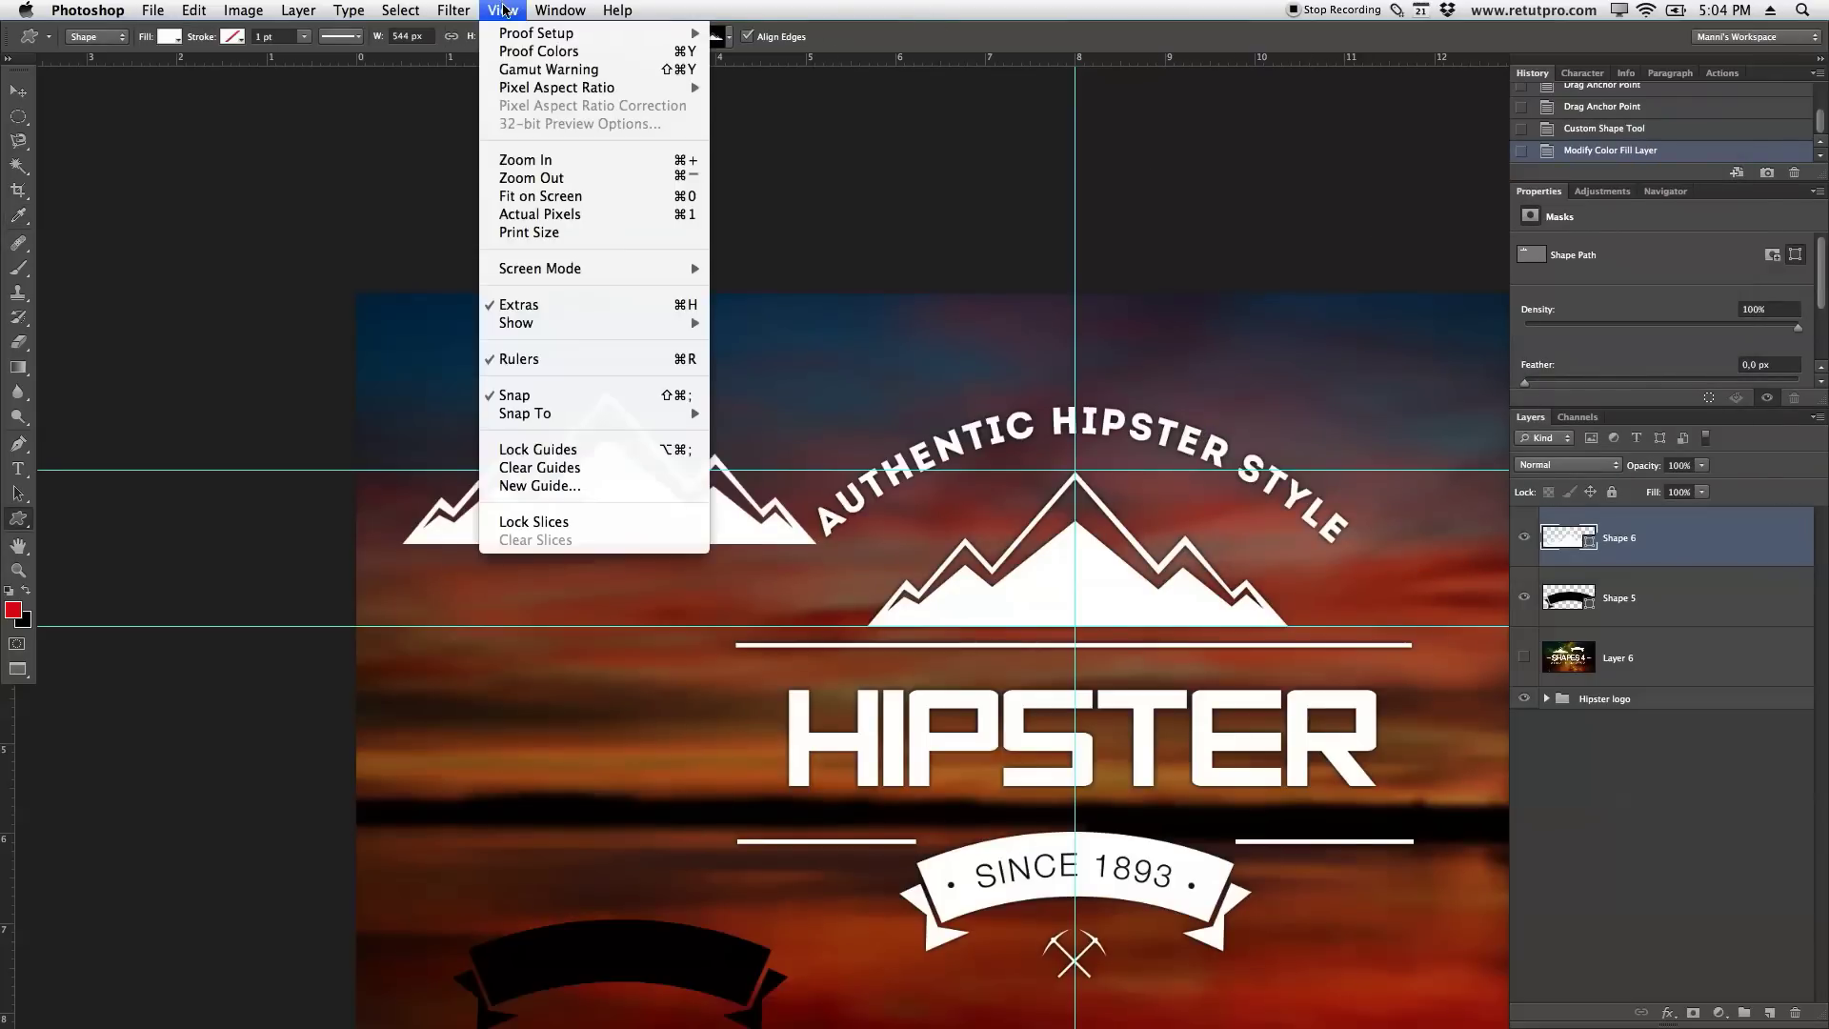
click(563, 473)
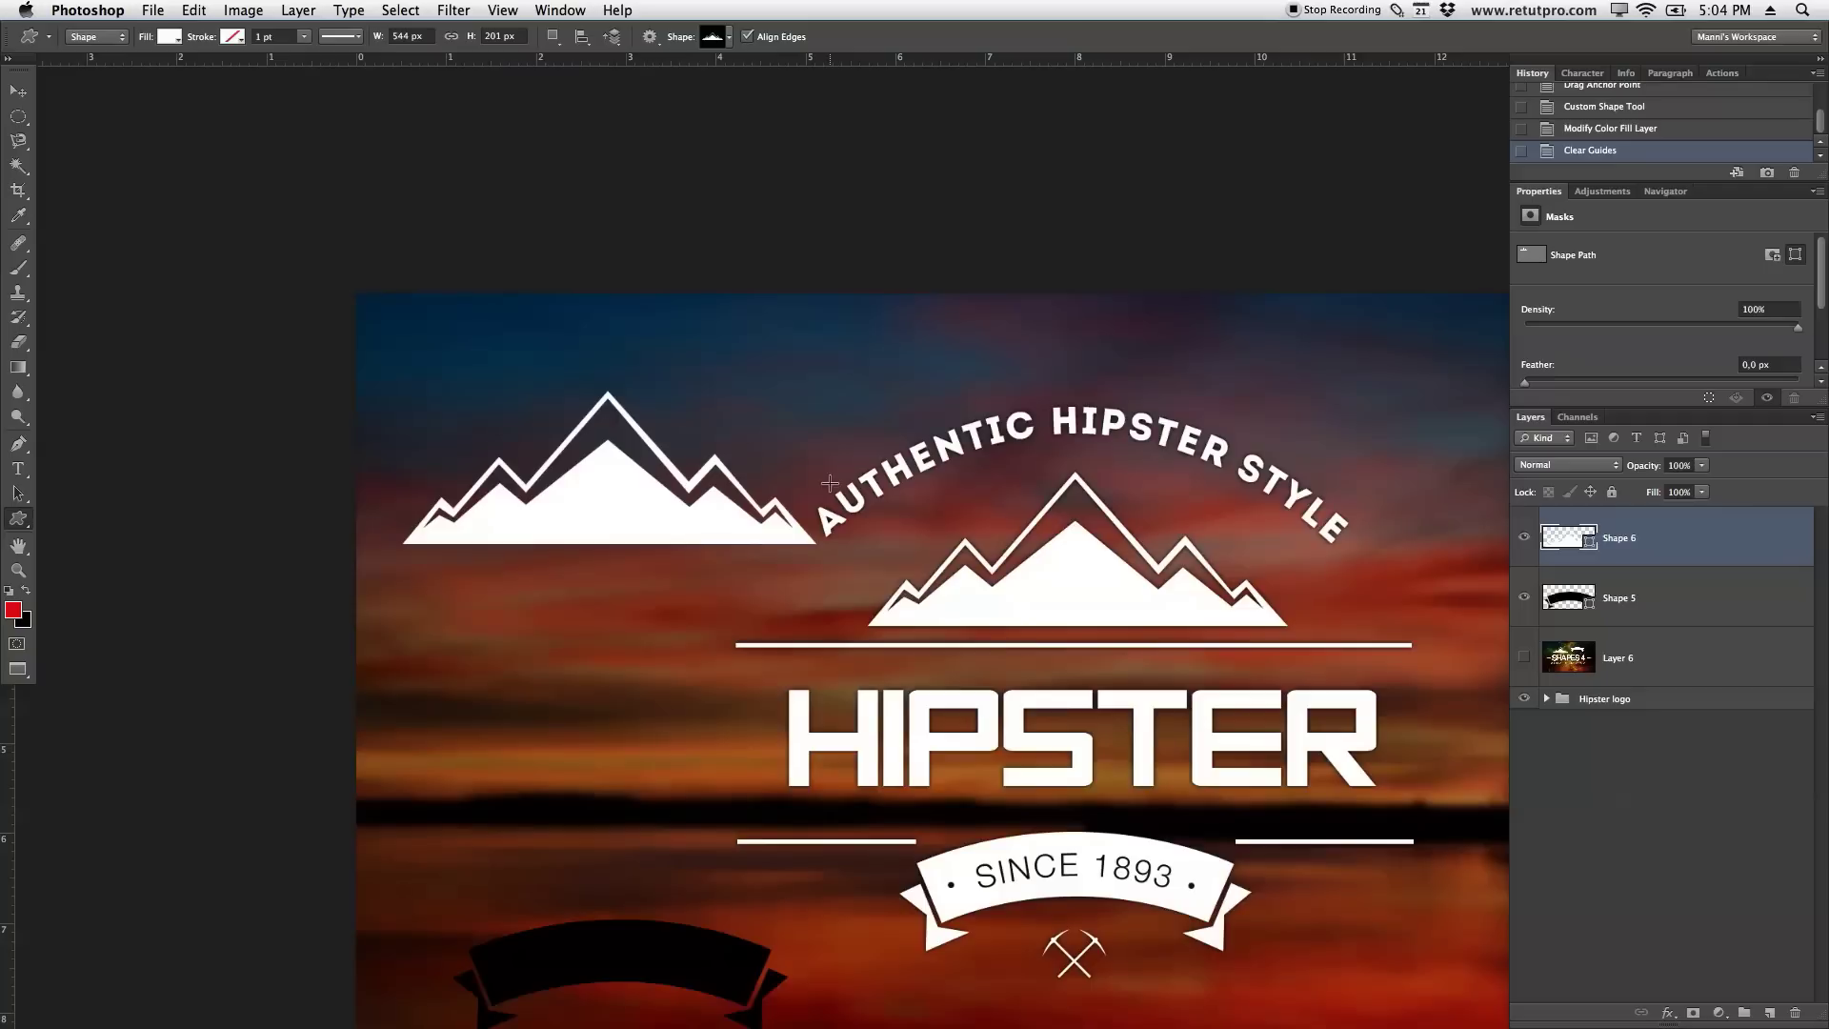
key(v)
drag(761, 502, 733, 441)
Zoom out to show the whole canvas with the white mountain and black ribbon emblems
scroll(750, 470, down, 2)
scroll(750, 470, right, 2)
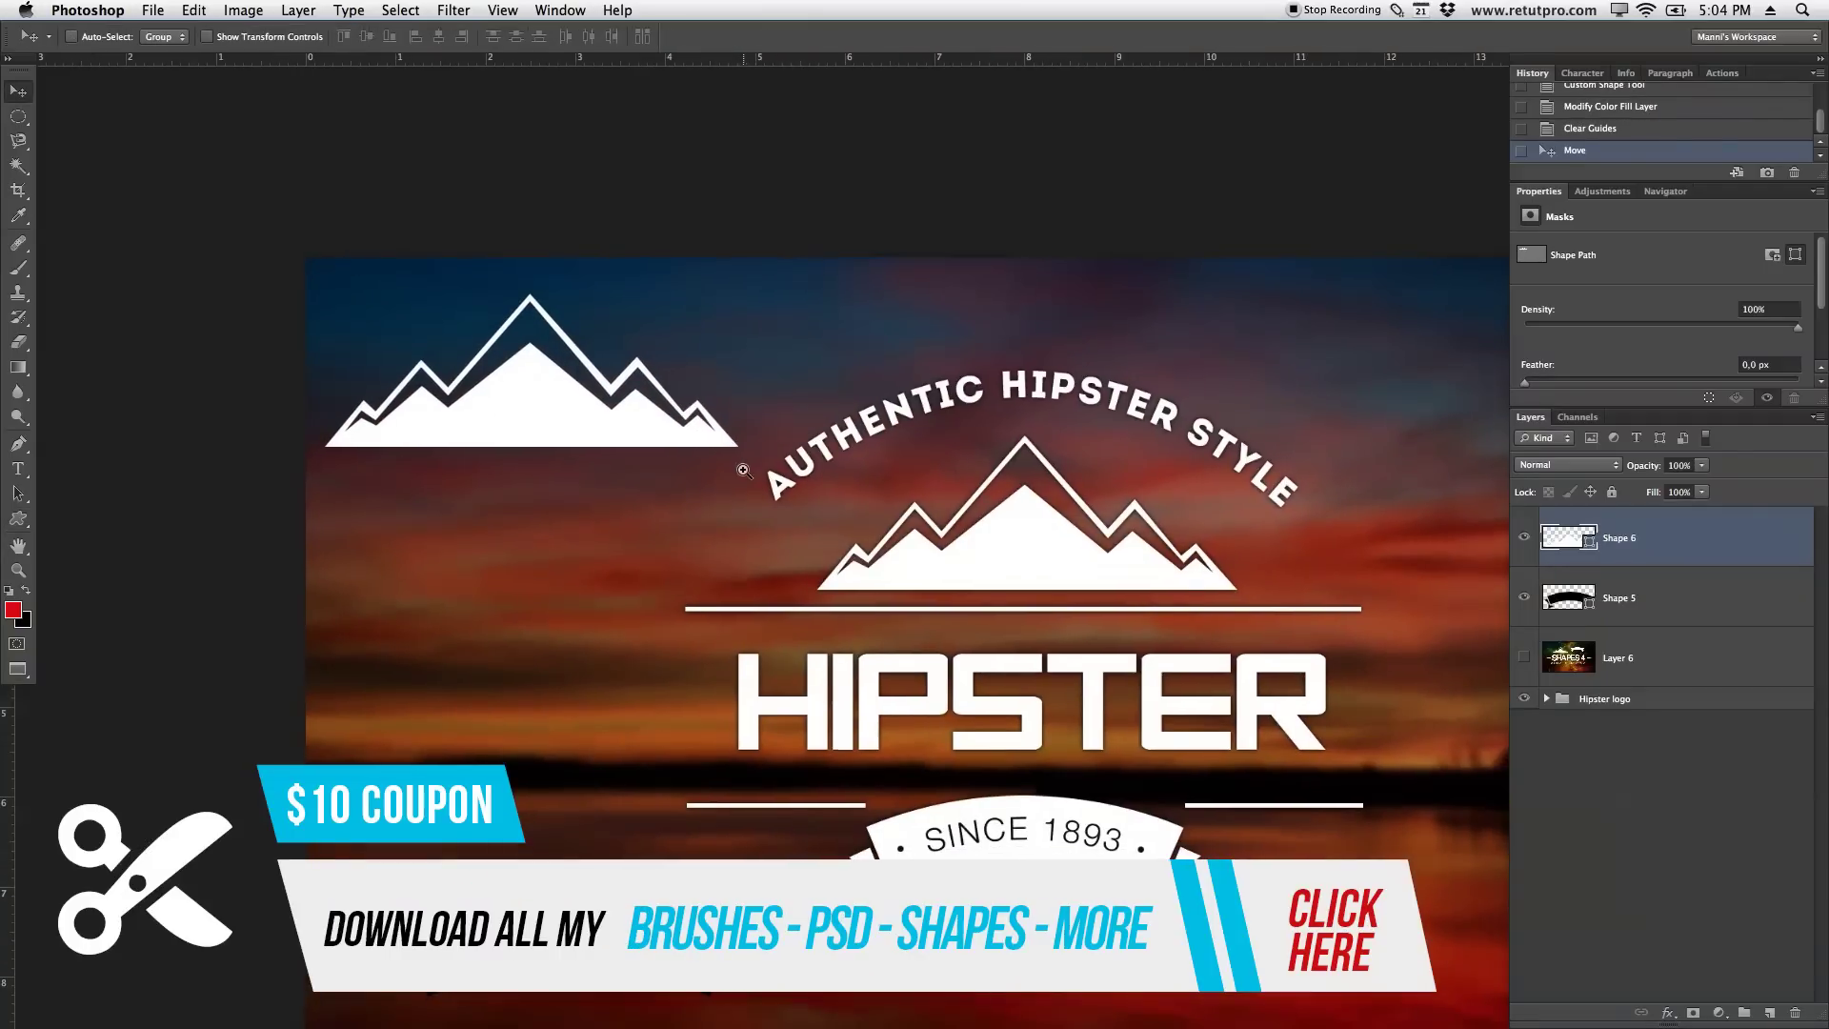
key(z)
mouse_move(750, 470)
mouse_down()
mouse_move(720, 466)
mouse_move(762, 480)
mouse_up()
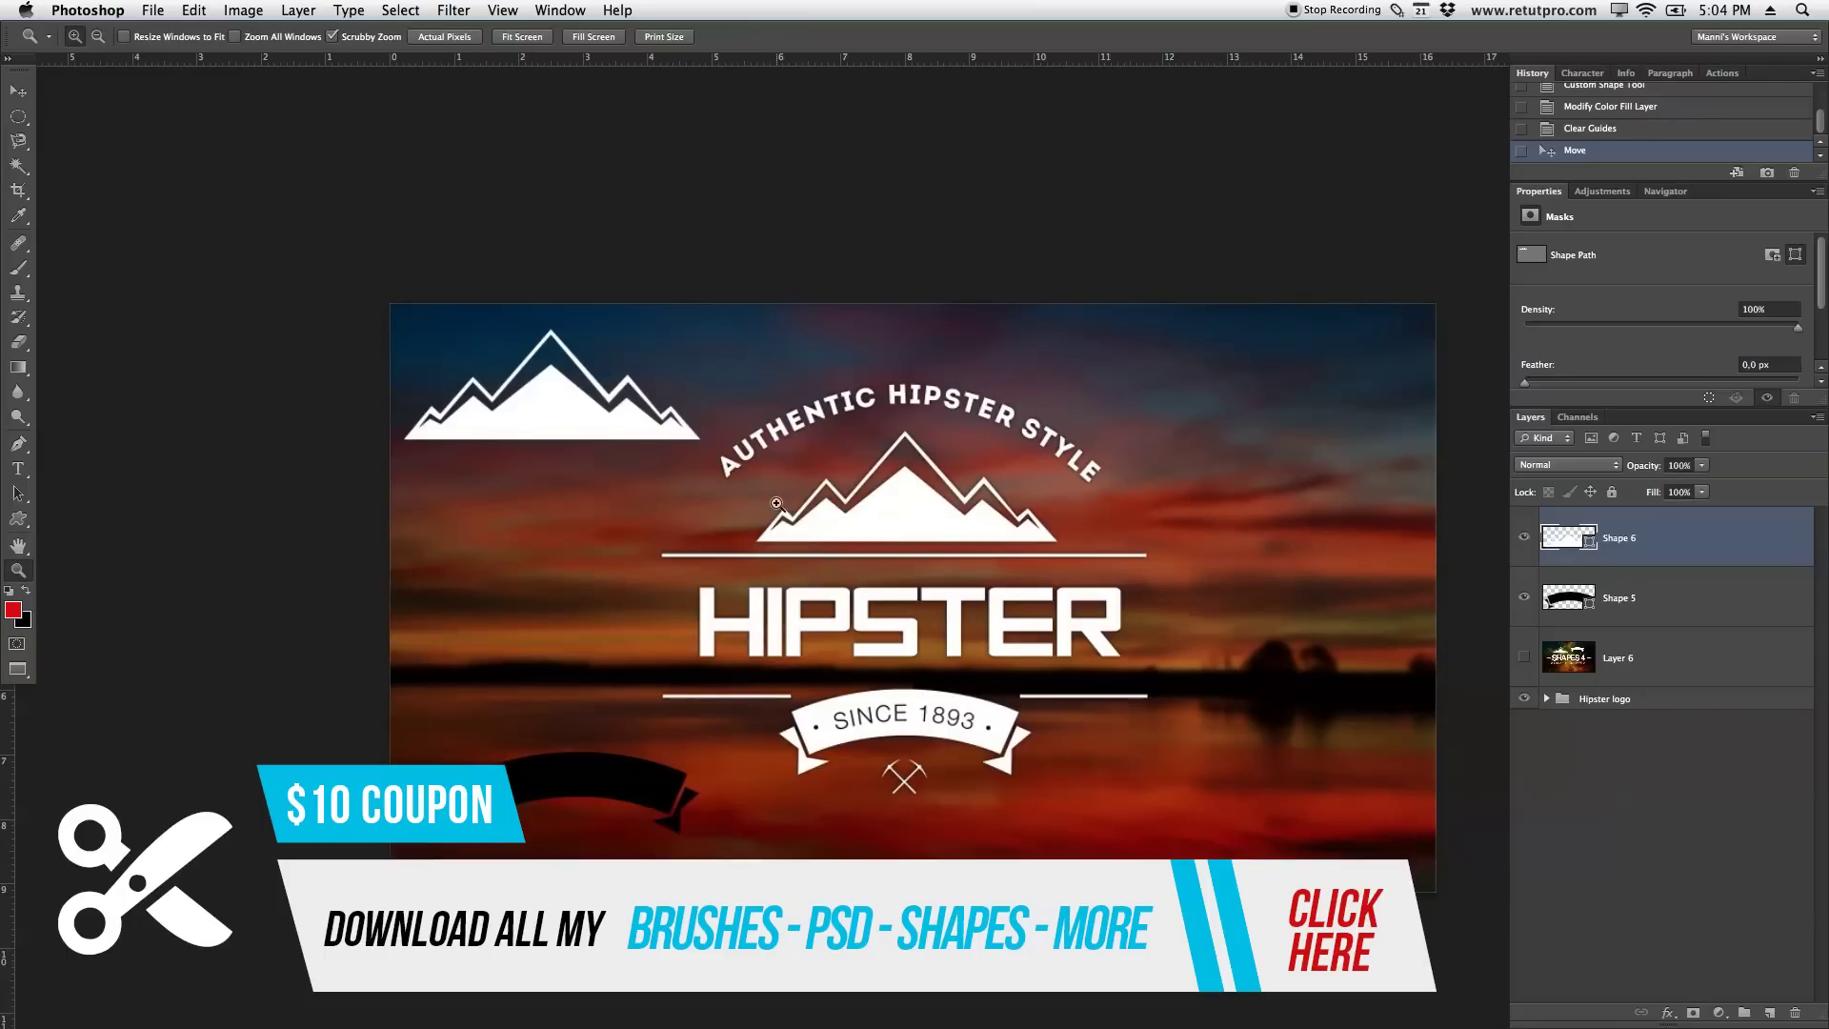